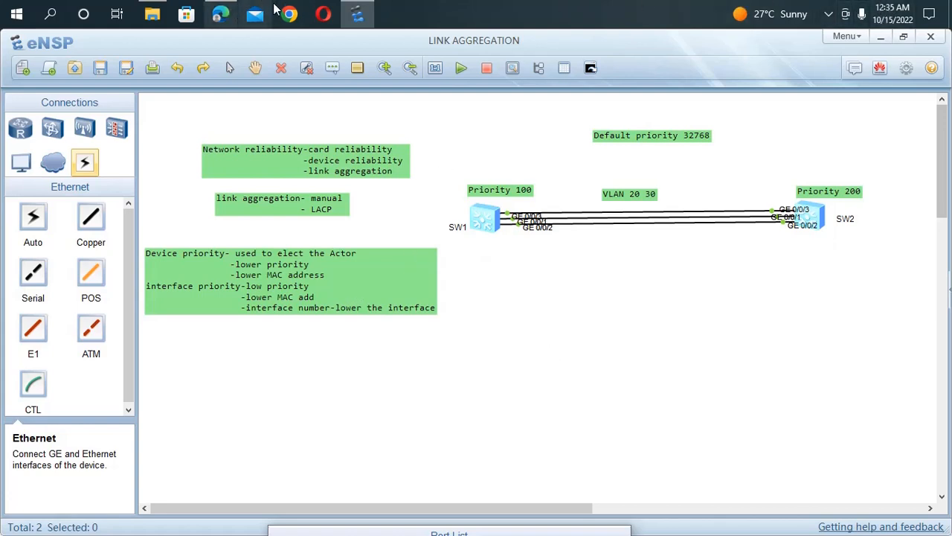
Step: Switch to Edge and review the VLAN planning table in the 2018-2019 Regional Final Lab PDF for the Eth-Trunk settings
{"action": "left_click", "coordinate": [219, 78]}
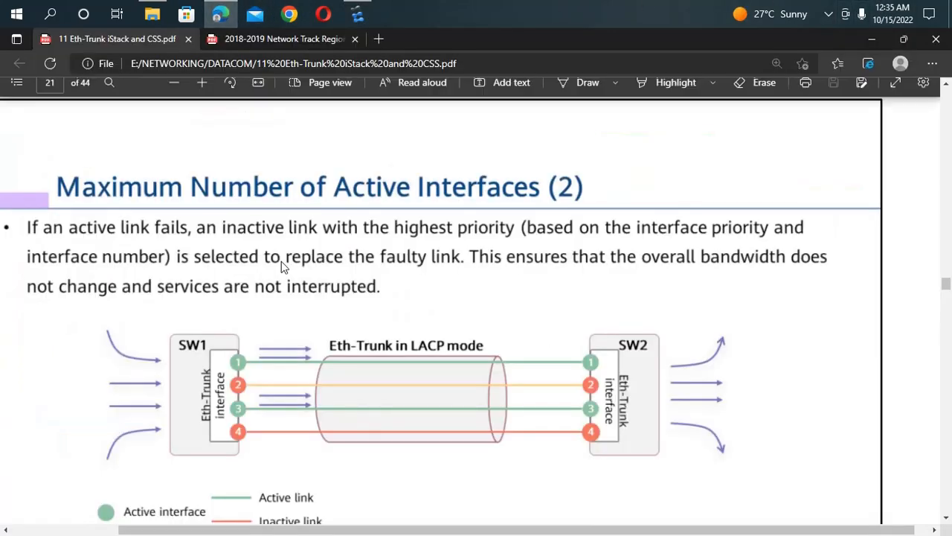
{"action": "left_click", "coordinate": [249, 39]}
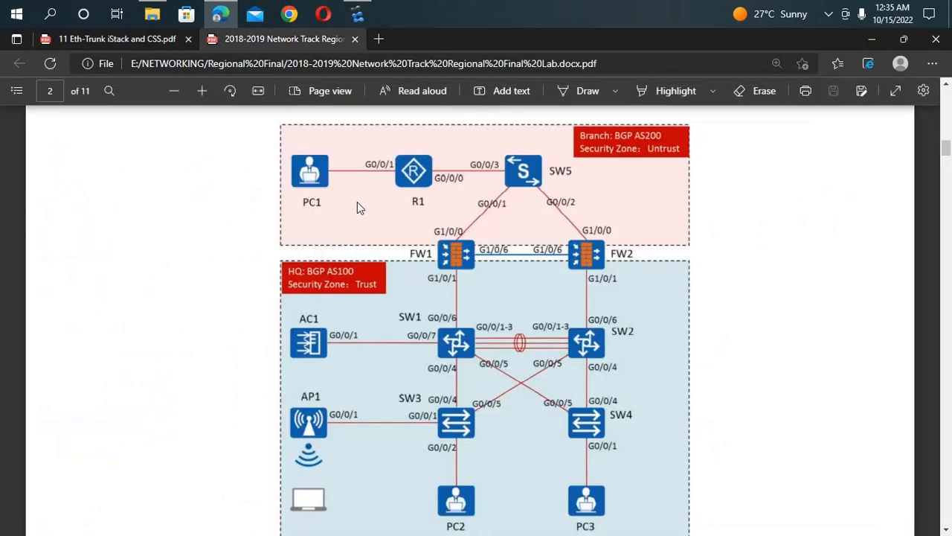
{"action": "scroll", "coordinate": [430, 211], "scroll_direction": "down", "scroll_amount": 3}
{"action": "scroll", "coordinate": [429, 211], "scroll_direction": "down", "scroll_amount": 12}
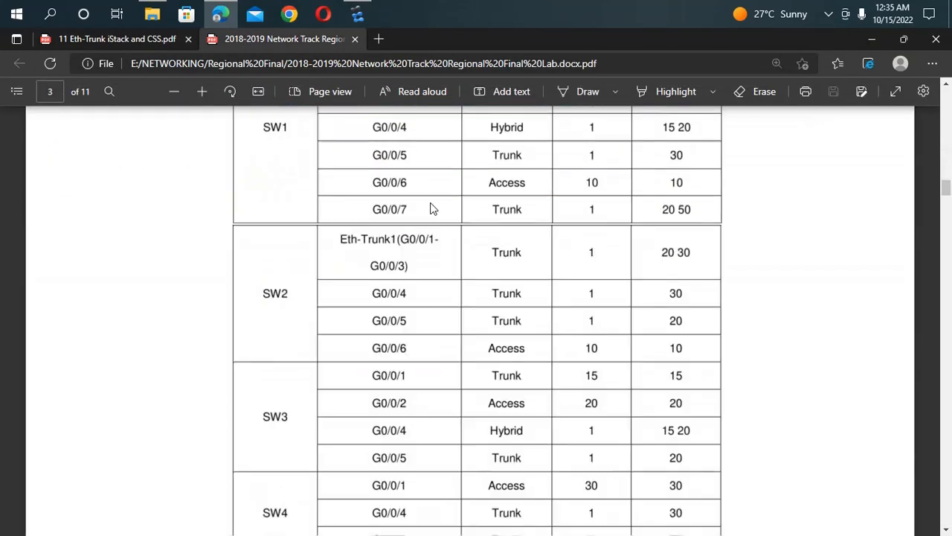
{"action": "scroll", "coordinate": [429, 212], "scroll_direction": "up", "scroll_amount": 5}
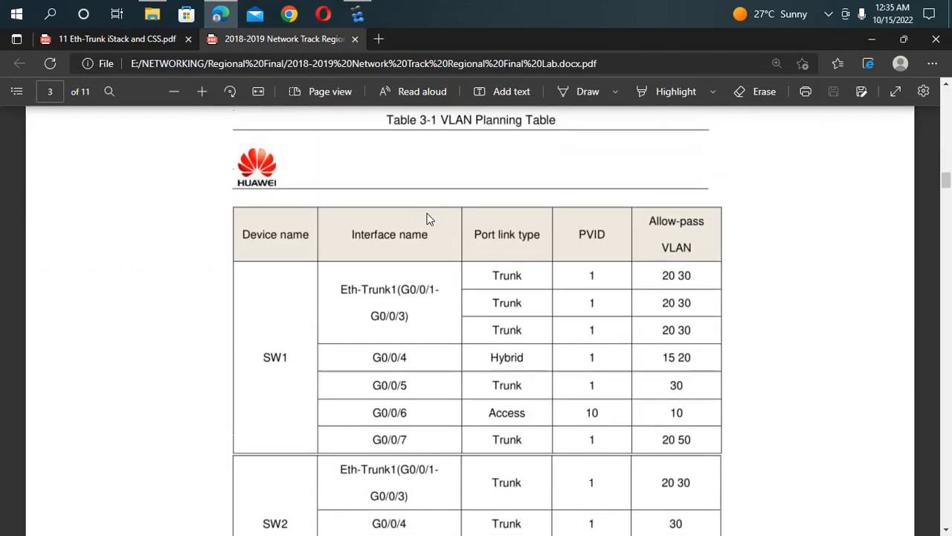
{"action": "scroll", "coordinate": [429, 218], "scroll_direction": "down", "scroll_amount": 5}
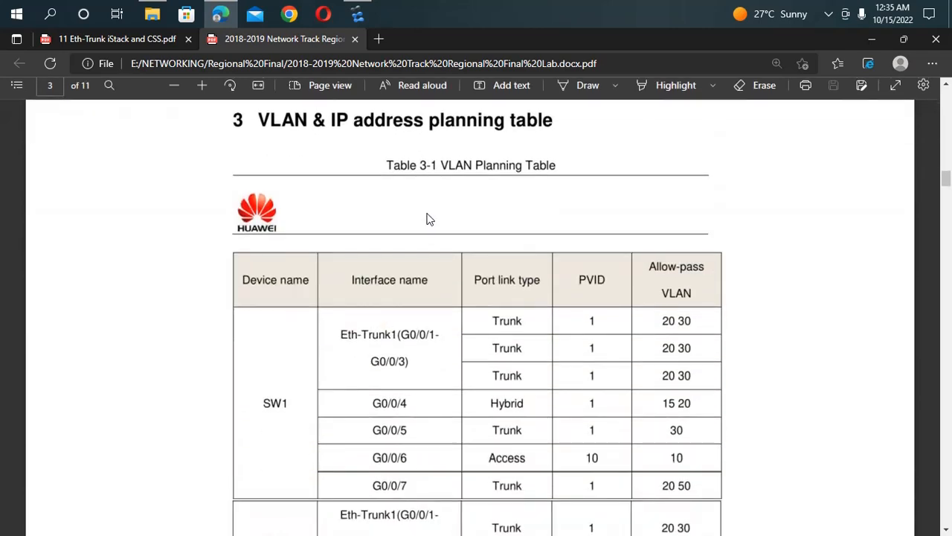
{"action": "scroll", "coordinate": [429, 219], "scroll_direction": "down", "scroll_amount": 1}
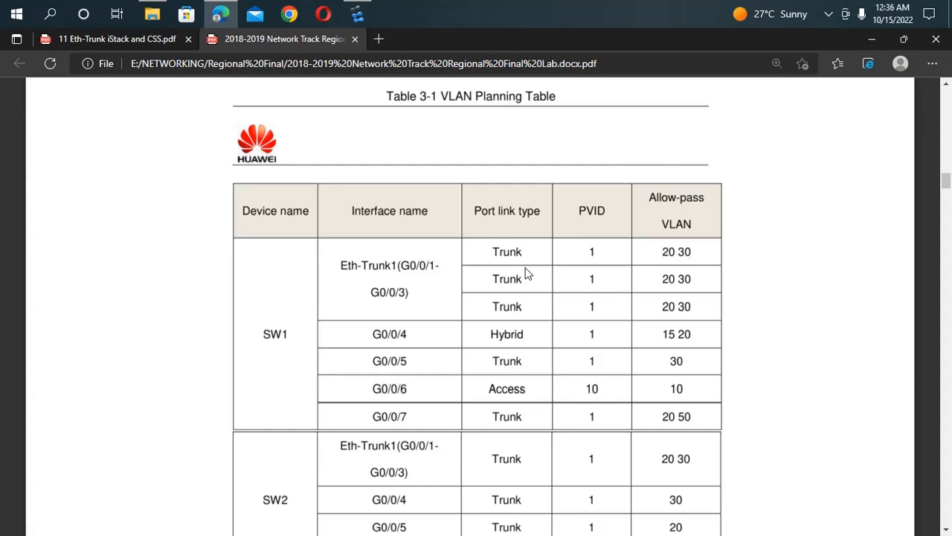
Step: Switch back to eNSP, open SW1's console, turn off terminal monitoring with "u t m" and enter system view
{"action": "left_click", "coordinate": [357, 13]}
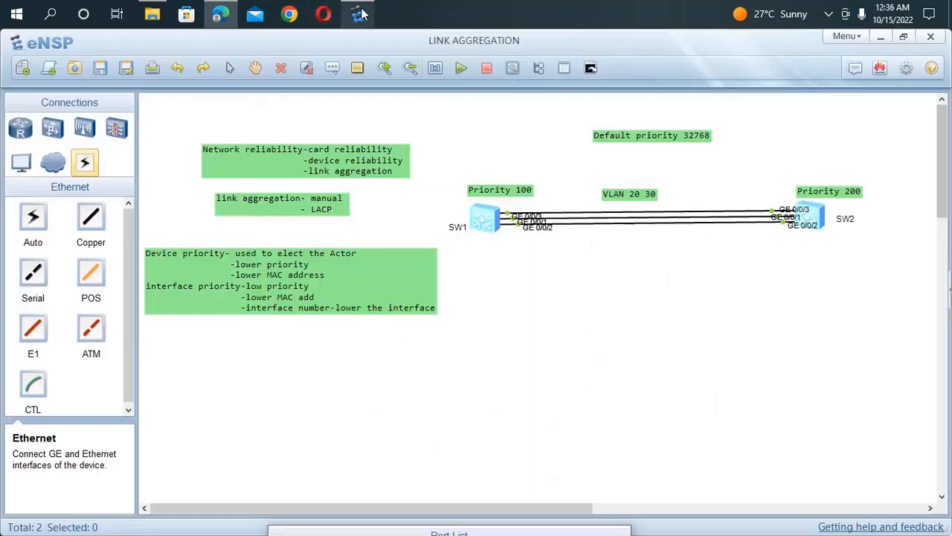
{"action": "double_click", "coordinate": [485, 223]}
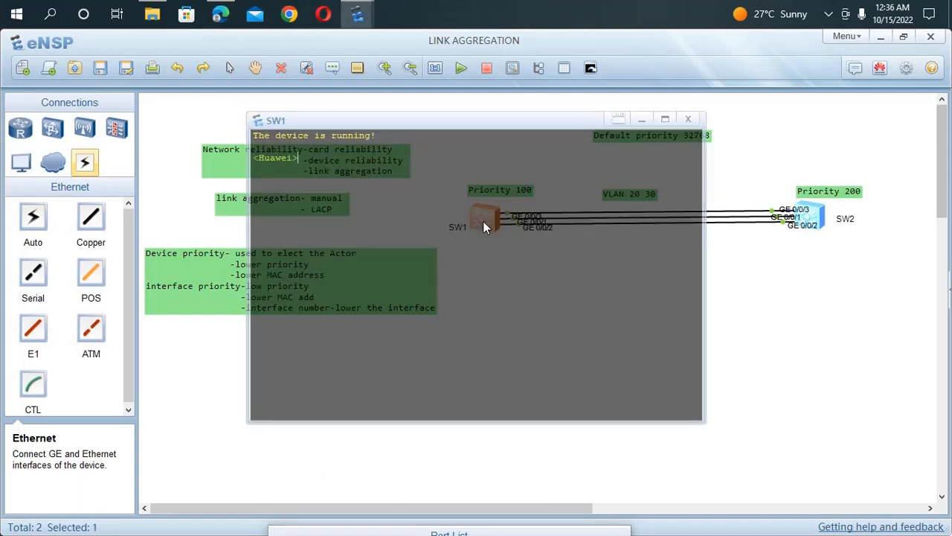
{"action": "left_click", "coordinate": [421, 134]}
{"action": "left_click_drag", "start_coordinate": [462, 124], "coordinate": [528, 137]}
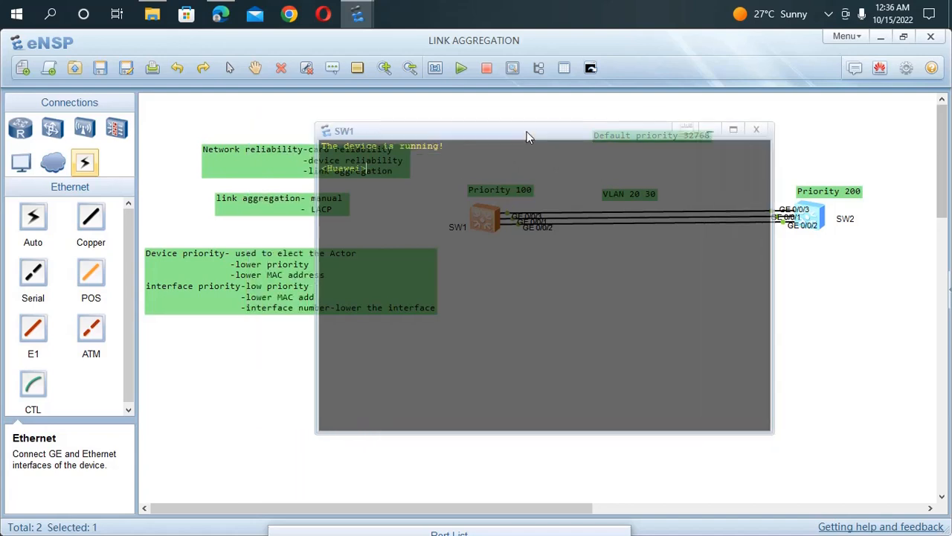
{"action": "type", "text": "u t m"}
{"action": "key", "text": "Return"}
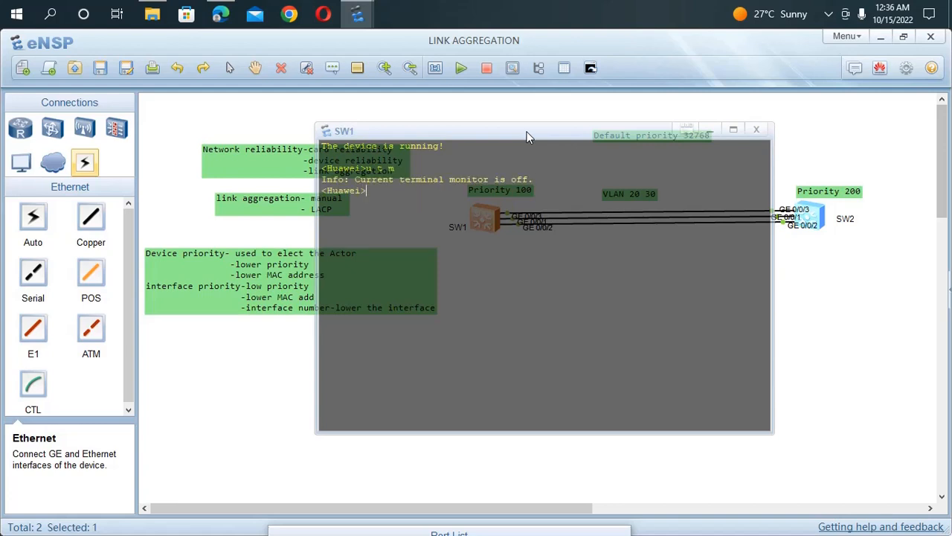
{"action": "type", "text": "sys"}
{"action": "key", "text": "Return"}
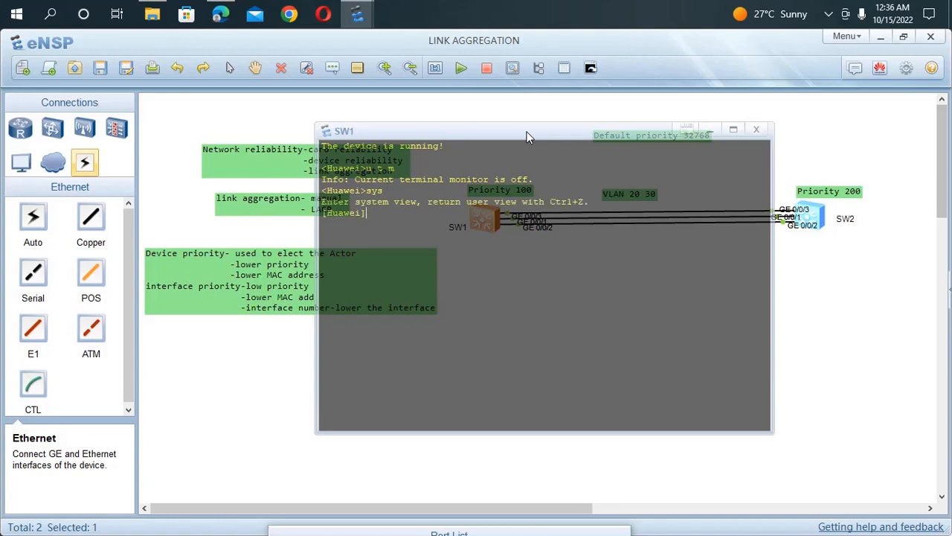
Step: Set the switch's system name to SW1 with the sysname command
{"action": "type", "text": "sta"}
{"action": "key", "text": "BackSpace"}
{"action": "key", "text": "BackSpace"}
{"action": "type", "text": "ys"}
{"action": "key", "text": "Tab"}
{"action": "type", "text": "SW1"}
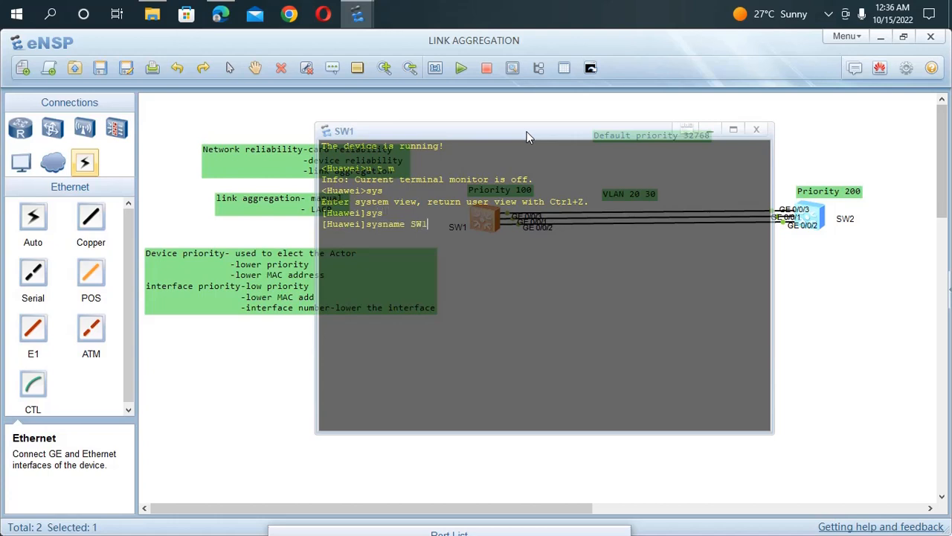
{"action": "key", "text": "Return"}
Step: Create VLANs 20 and 30 on SW1 with a single vlan batch command
{"action": "type", "text": "vlan ba"}
{"action": "key", "text": "Tab"}
{"action": "type", "text": "2"}
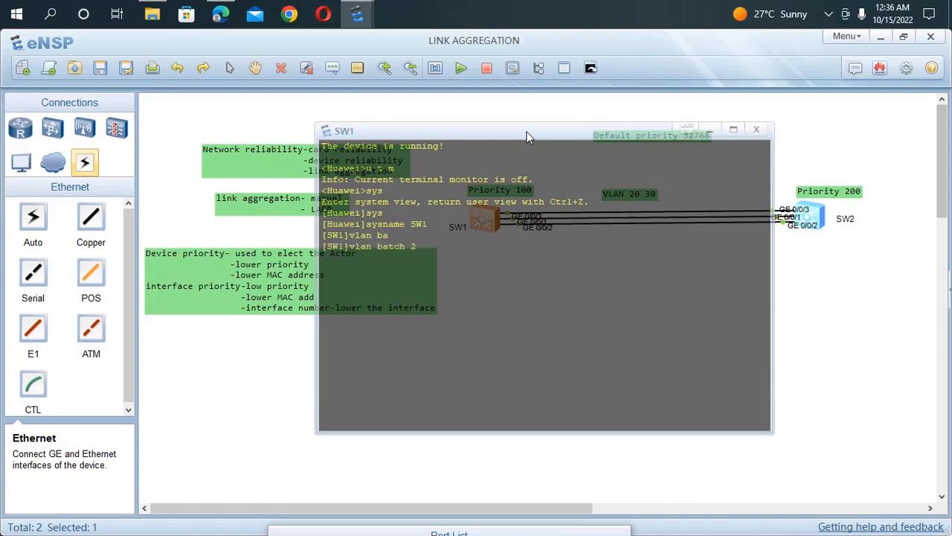
{"action": "type", "text": "0 30"}
{"action": "key", "text": "Return"}
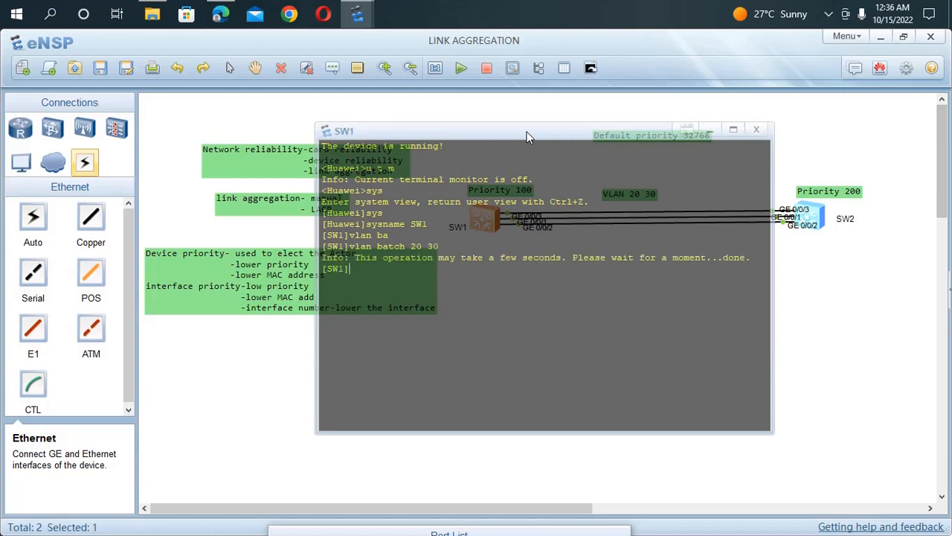
Step: Reposition the SW1 console window over the topology and set the switch's system LACP priority to 100
{"action": "left_click_drag", "start_coordinate": [506, 131], "coordinate": [350, 238]}
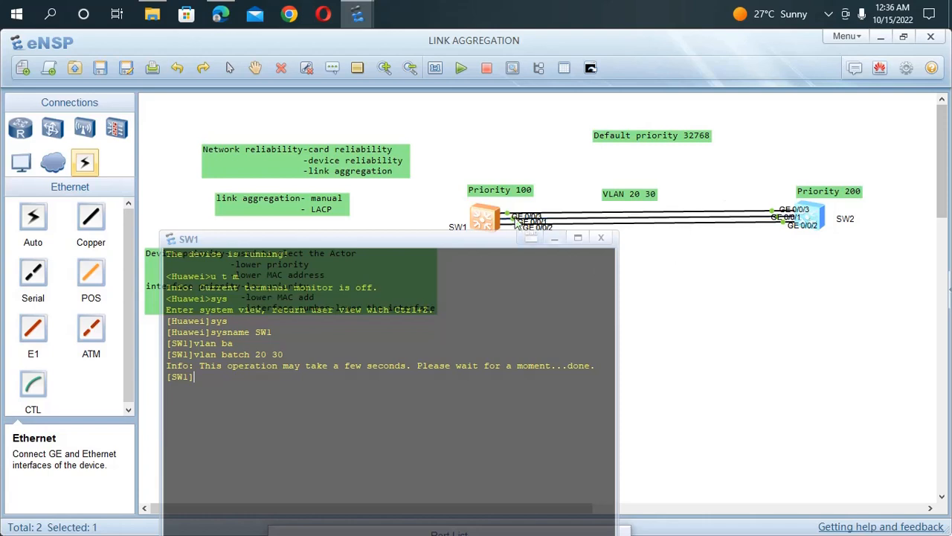
{"action": "left_click_drag", "start_coordinate": [416, 241], "coordinate": [486, 133]}
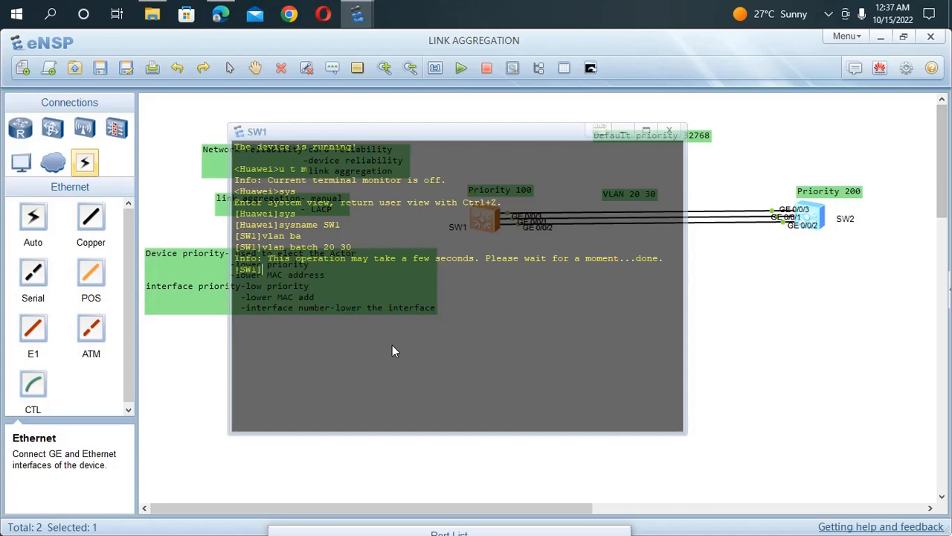
{"action": "type", "text": "la"}
{"action": "key", "text": "Tab"}
{"action": "type", "text": "p"}
{"action": "key", "text": "Tab"}
{"action": "type", "text": "100"}
{"action": "key", "text": "Return"}
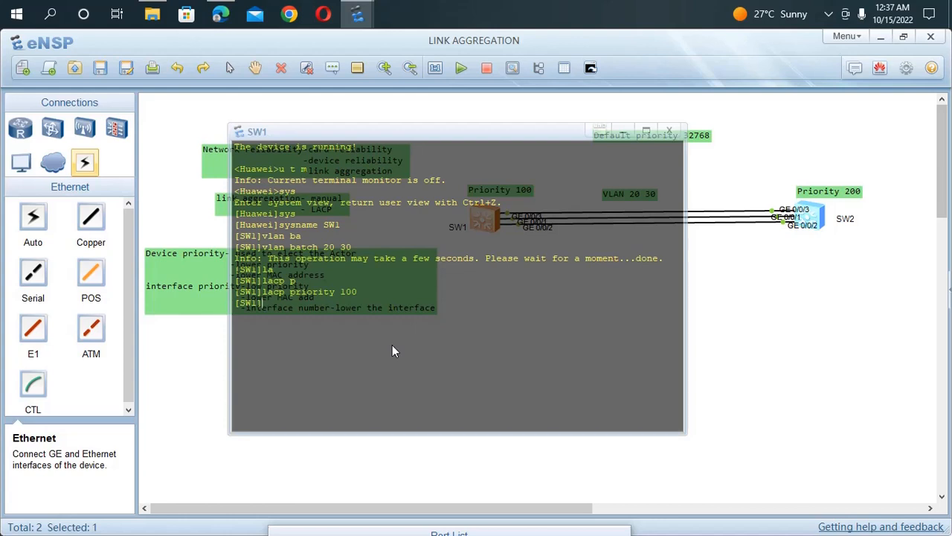
Step: Create the Eth-Trunk 1 interface on SW1 and enter its view
{"action": "type", "text": "int"}
{"action": "key", "text": "Tab"}
{"action": "type", "text": "eth"}
{"action": "key", "text": "Tab"}
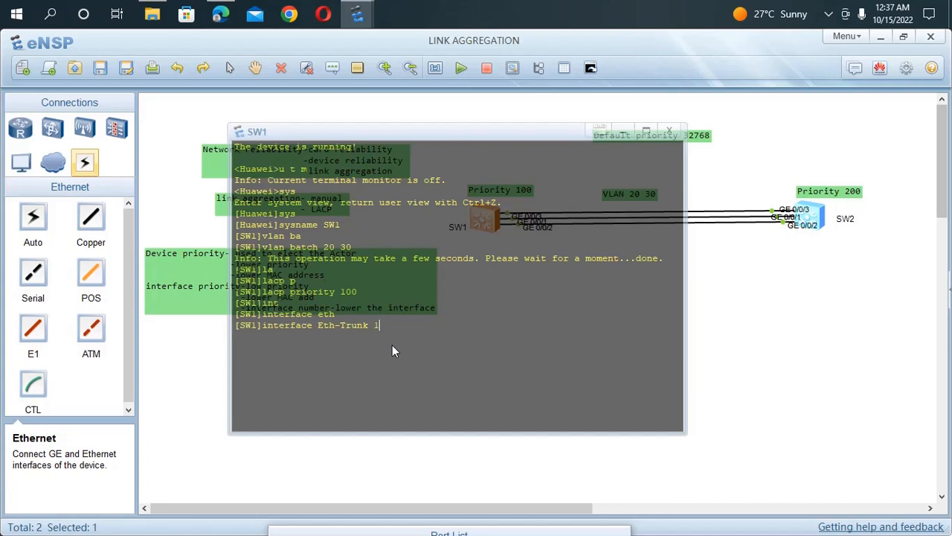
{"action": "type", "text": "1"}
{"action": "key", "text": "Return"}
Step: Set the port link type of SW1's Eth-Trunk 1 to trunk
{"action": "type", "text": "po"}
{"action": "key", "text": "Tab"}
{"action": "type", "text": "li"}
{"action": "key", "text": "Tab"}
{"action": "type", "text": "t"}
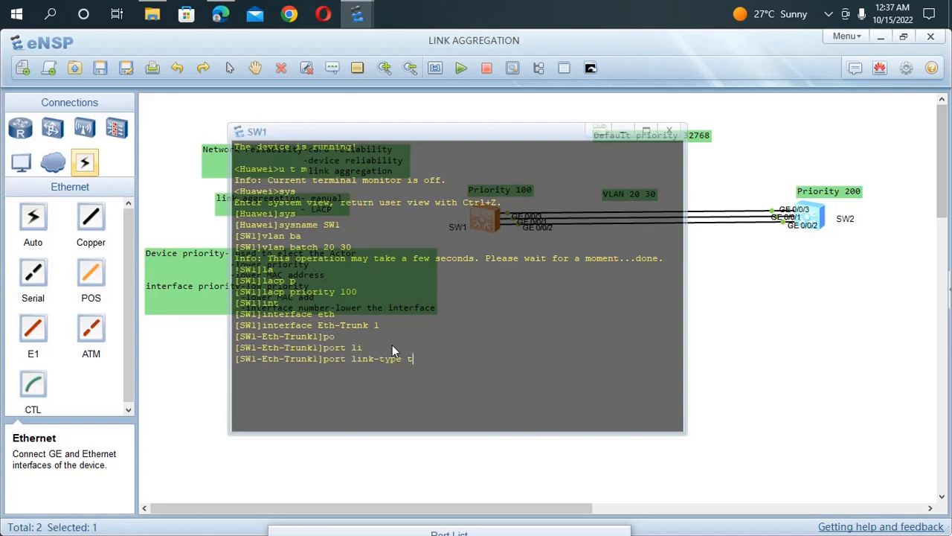
{"action": "key", "text": "Tab"}
{"action": "key", "text": "Return"}
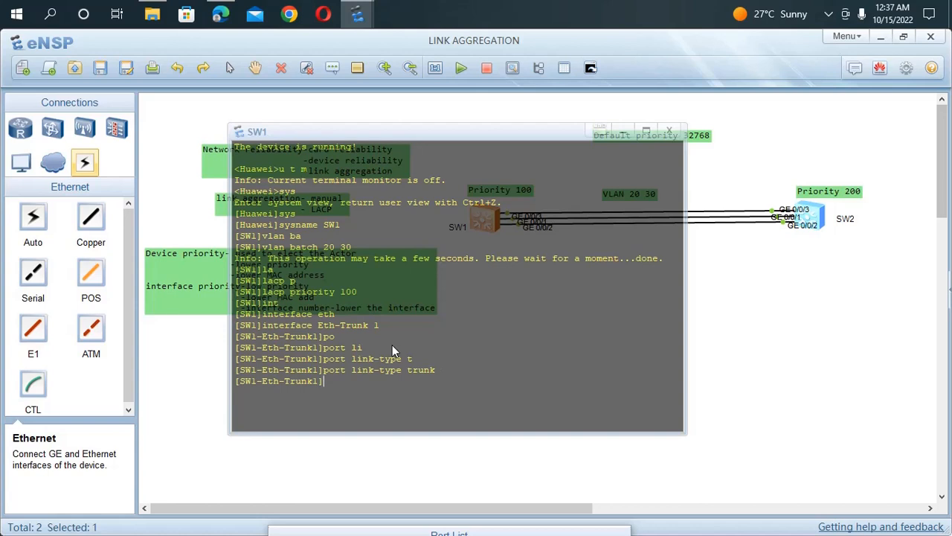
Step: Allow VLANs 20 and 30 to pass through SW1's Eth-Trunk 1 trunk port
{"action": "type", "text": "po"}
{"action": "key", "text": "Tab"}
{"action": "type", "text": "t"}
{"action": "key", "text": "Tab"}
{"action": "type", "text": "a"}
{"action": "key", "text": "Tab"}
{"action": "type", "text": "v"}
{"action": "key", "text": "Tab"}
{"action": "type", "text": "20"}
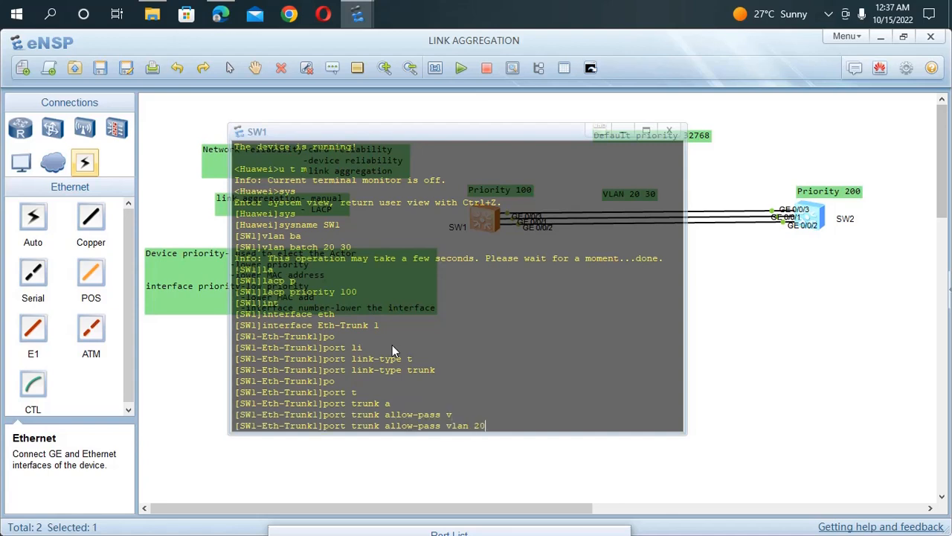
{"action": "type", "text": " 30"}
{"action": "key", "text": "Return"}
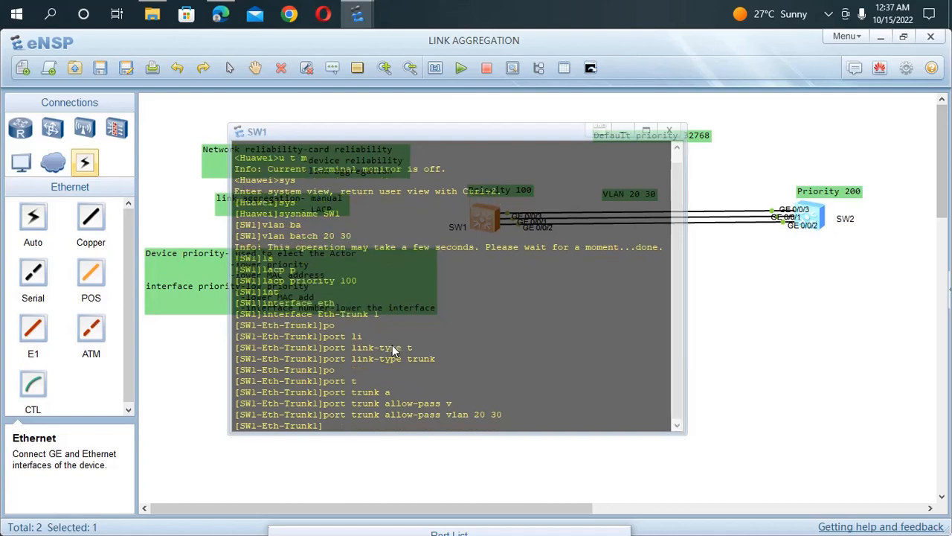
Step: Set SW1's Eth-Trunk 1 to lacp-static mode
{"action": "type", "text": "mod"}
{"action": "type", "text": "e la"}
{"action": "key", "text": "Tab"}
{"action": "key", "text": "Return"}
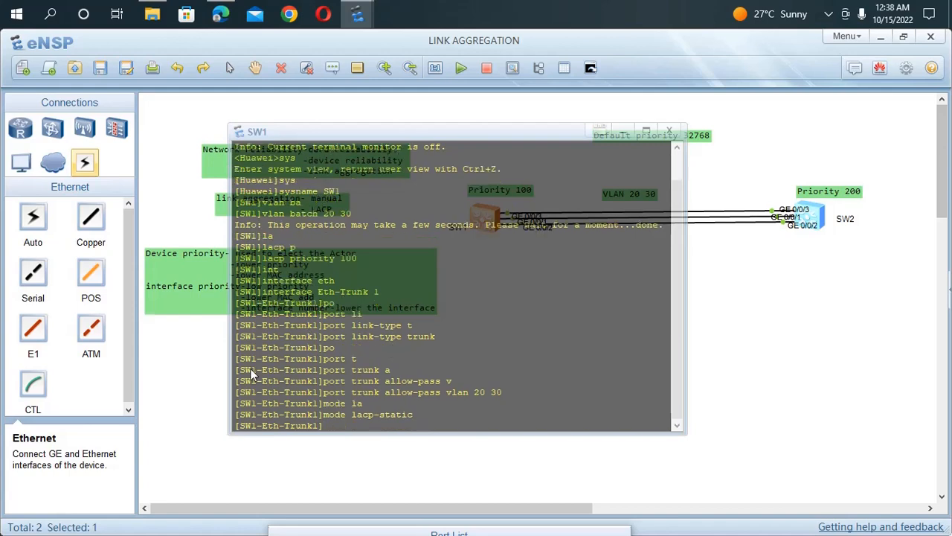
Step: Switch to Edge and read section 4.1 Link Aggregation of the lab PDF for the actor, bandwidth, backup link and preemption requirements
{"action": "left_click", "coordinate": [188, 378]}
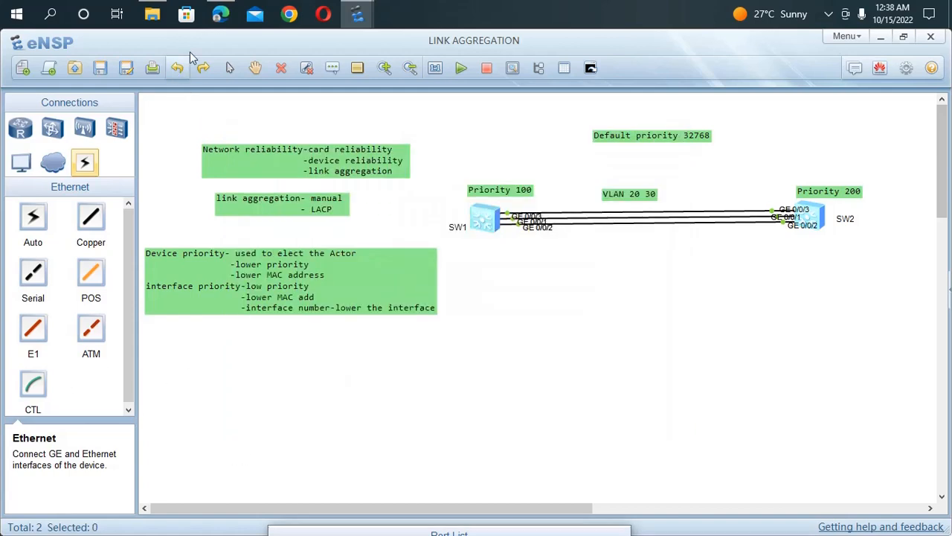
{"action": "left_click", "coordinate": [220, 14]}
{"action": "scroll", "coordinate": [286, 216], "scroll_direction": "down", "scroll_amount": 20}
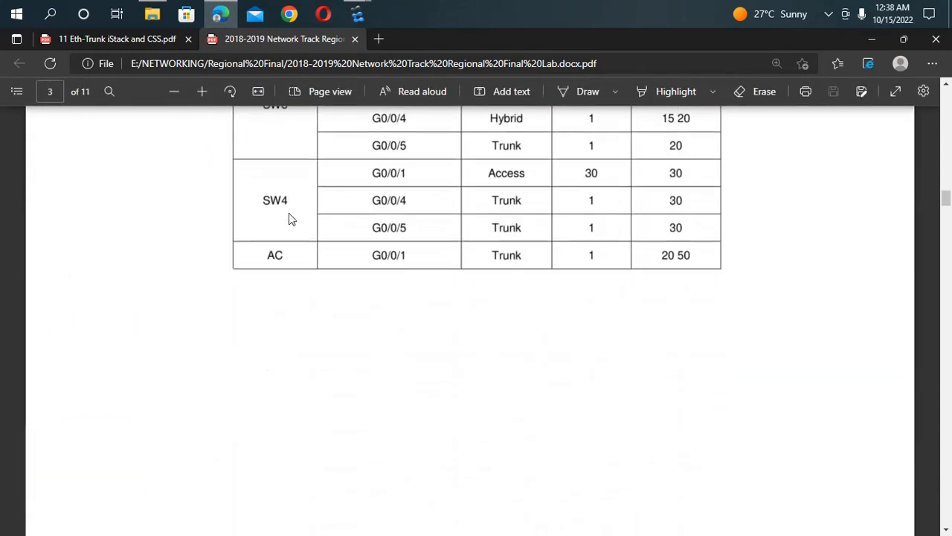
{"action": "scroll", "coordinate": [292, 203], "scroll_direction": "down", "scroll_amount": 5}
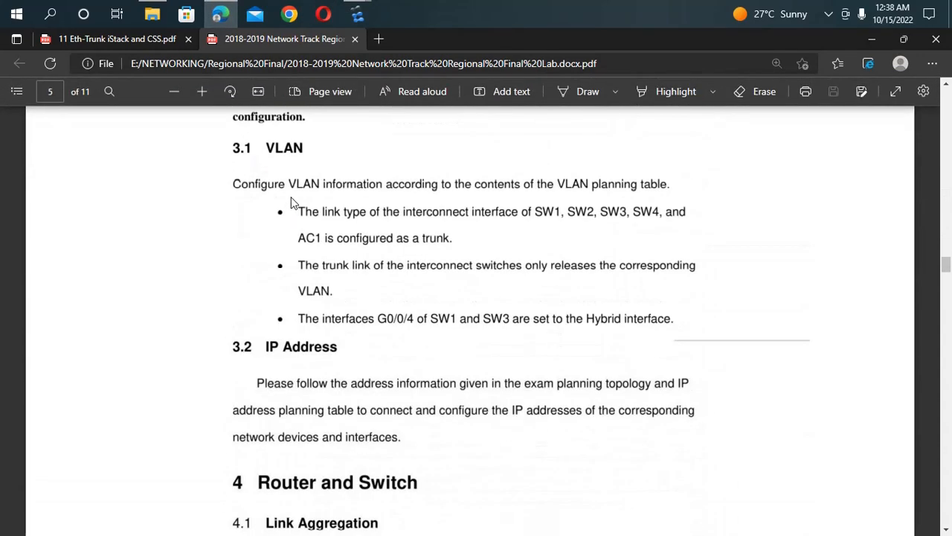
{"action": "scroll", "coordinate": [291, 203], "scroll_direction": "down", "scroll_amount": 6}
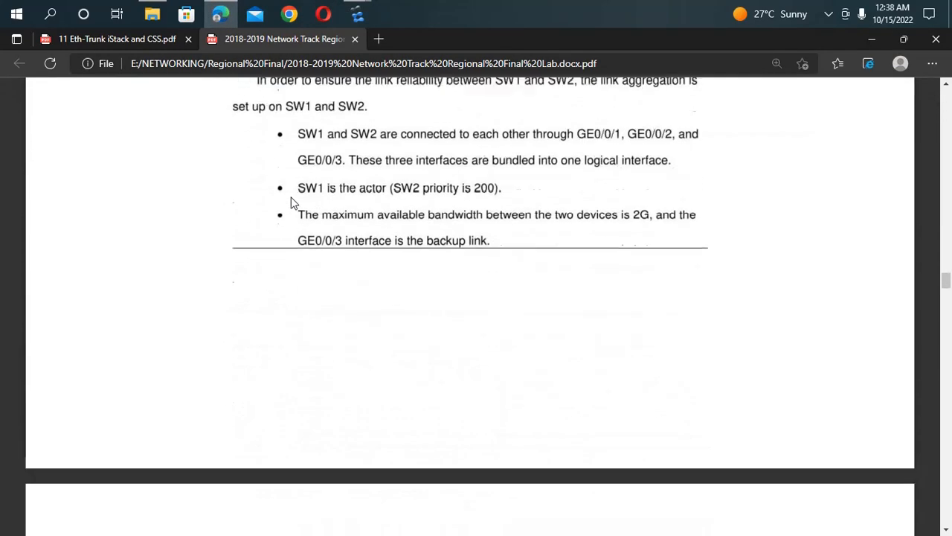
{"action": "scroll", "coordinate": [292, 203], "scroll_direction": "up", "scroll_amount": 1}
{"action": "scroll", "coordinate": [291, 203], "scroll_direction": "down", "scroll_amount": 1}
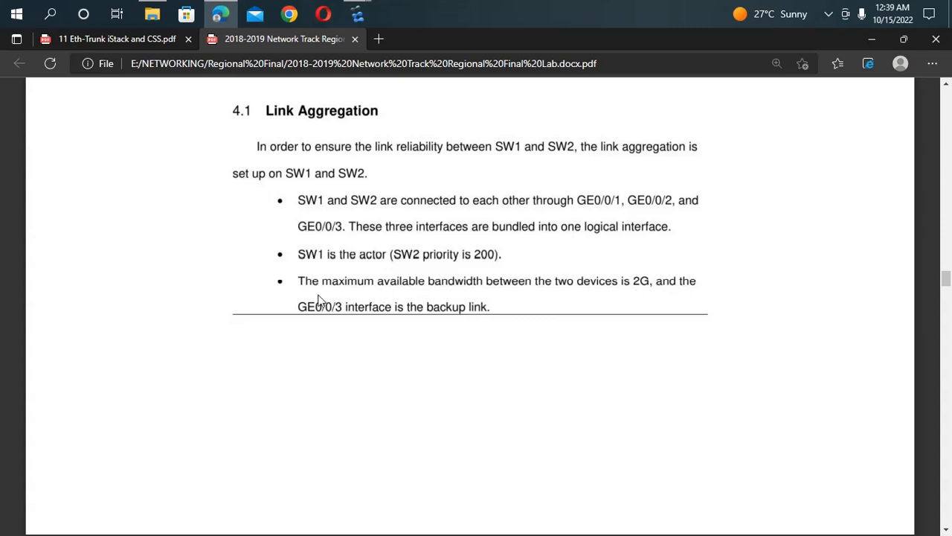
{"action": "scroll", "coordinate": [459, 317], "scroll_direction": "down", "scroll_amount": 3}
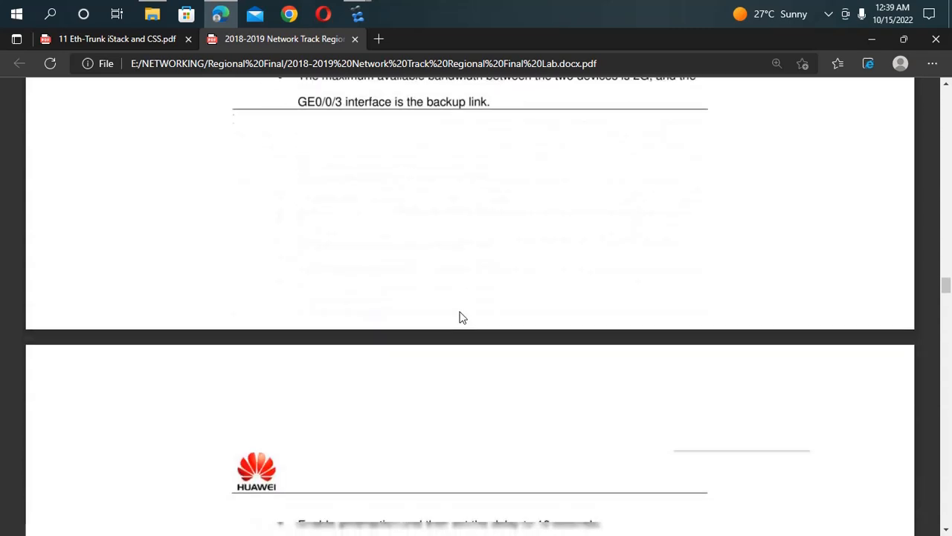
{"action": "scroll", "coordinate": [459, 317], "scroll_direction": "down", "scroll_amount": 4}
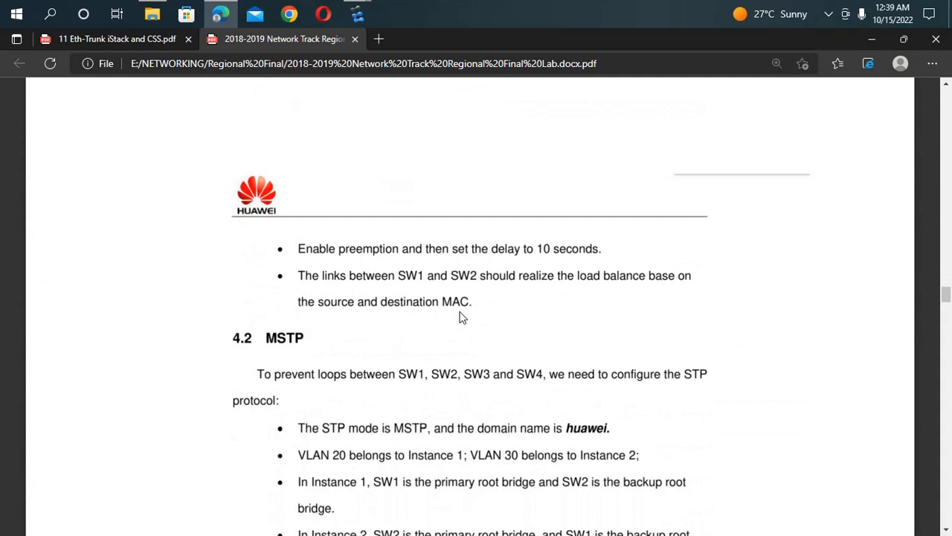
{"action": "scroll", "coordinate": [459, 317], "scroll_direction": "up", "scroll_amount": 1}
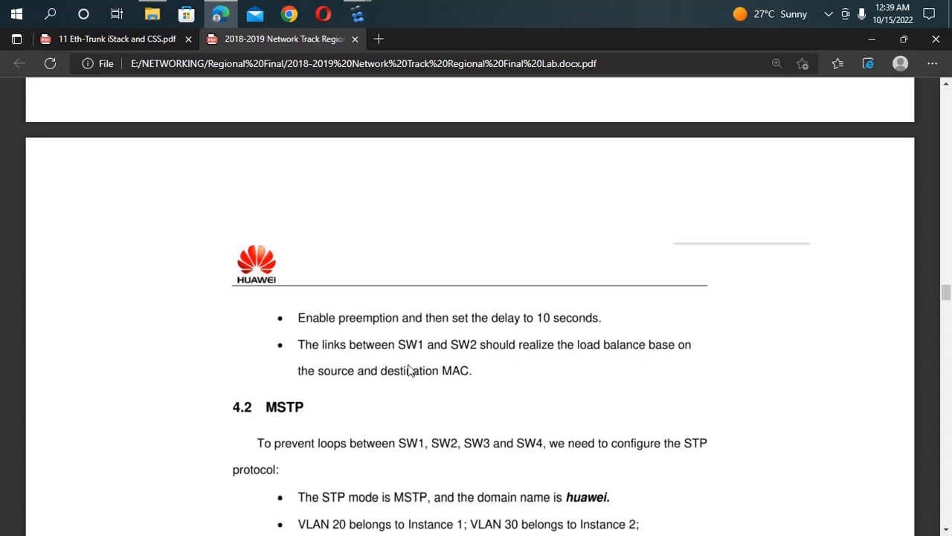
{"action": "scroll", "coordinate": [312, 322], "scroll_direction": "up", "scroll_amount": 3}
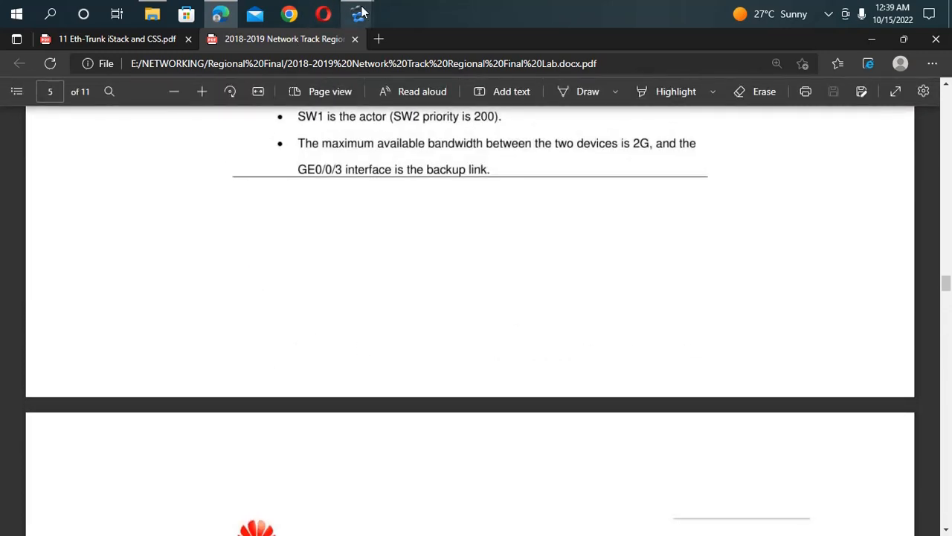
Step: Check the topology in eNSP, and return to the lab PDF in Edge to reread the preemption delay and load-balancing requirements
{"action": "mouse_move", "coordinate": [361, 11]}
{"action": "left_click", "coordinate": [325, 86]}
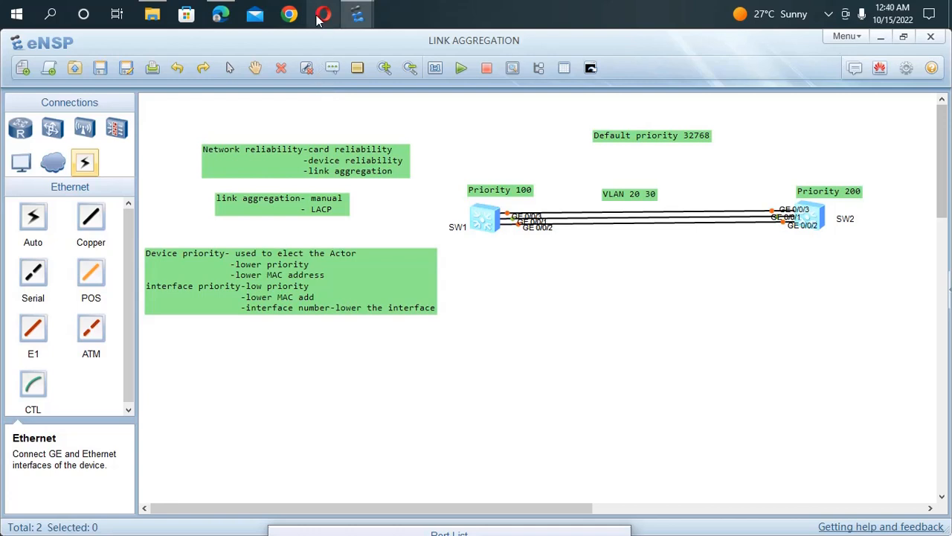
{"action": "mouse_move", "coordinate": [224, 17]}
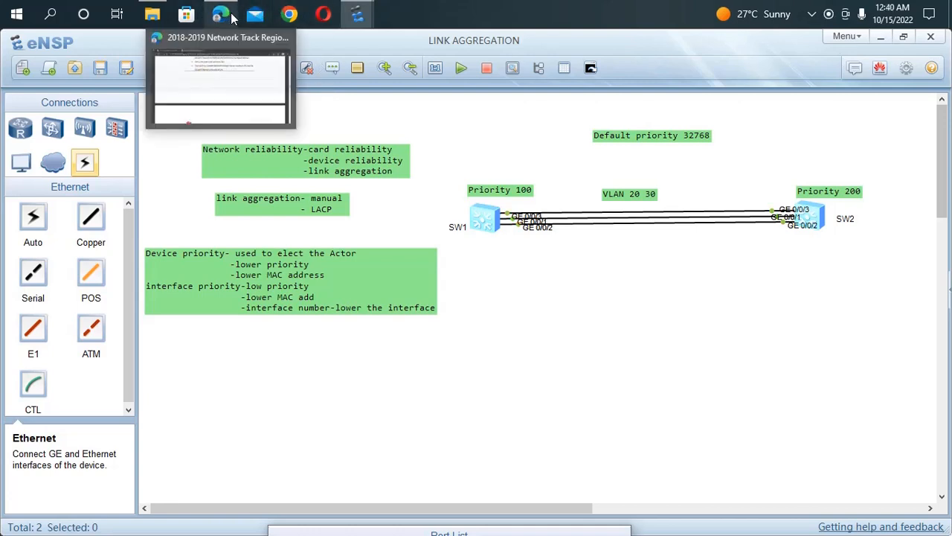
{"action": "left_click", "coordinate": [238, 44]}
{"action": "scroll", "coordinate": [351, 220], "scroll_direction": "down", "scroll_amount": 3}
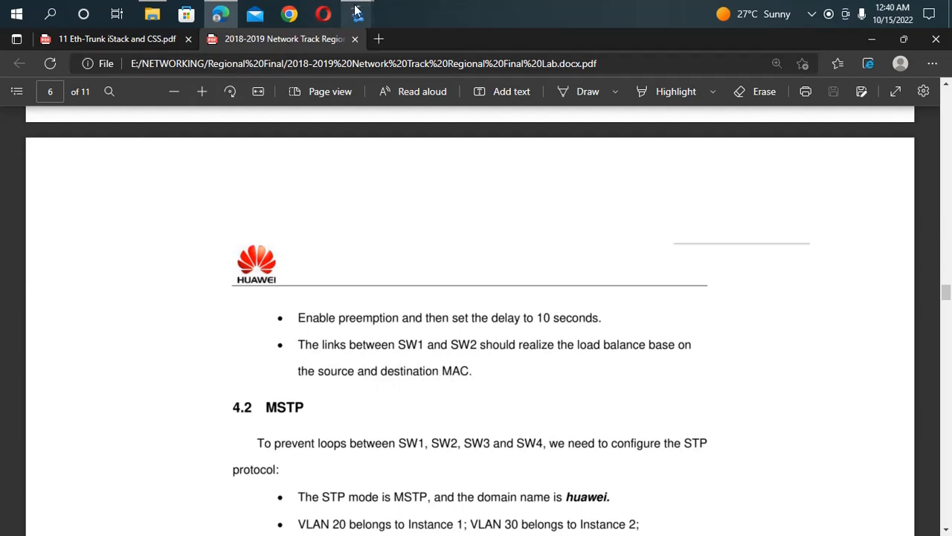
Step: Switch back to SW1's console in eNSP and set Eth-Trunk 1 load balancing to src-dst-mac
{"action": "mouse_move", "coordinate": [358, 13]}
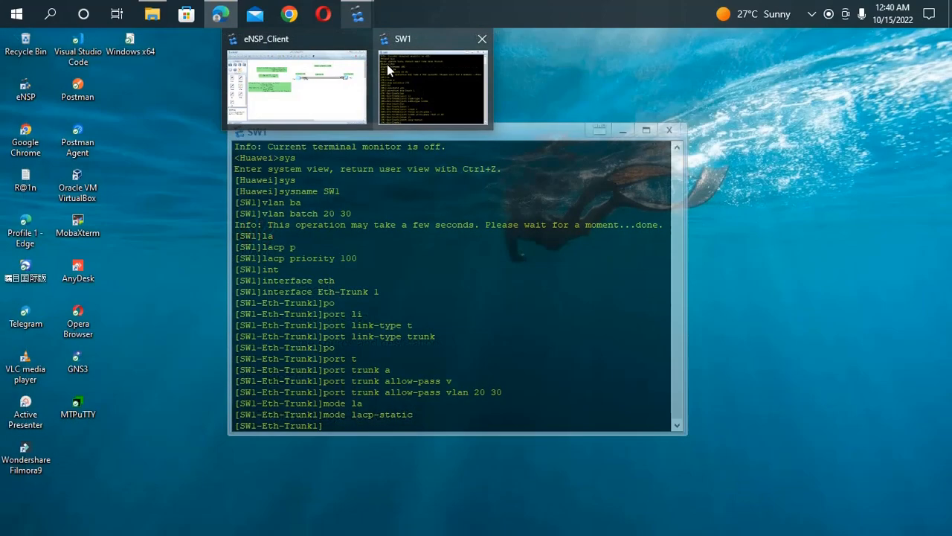
{"action": "left_click", "coordinate": [387, 64]}
{"action": "mouse_move", "coordinate": [358, 14]}
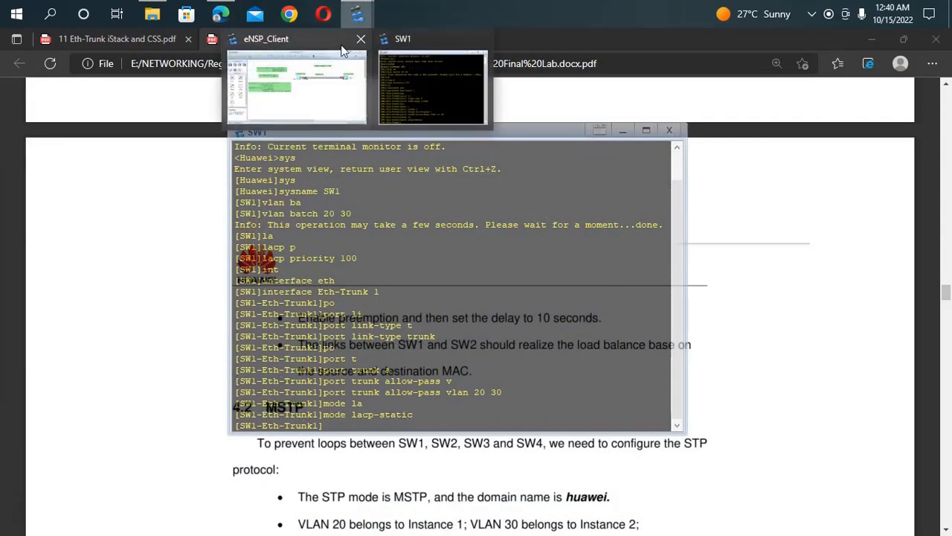
{"action": "left_click", "coordinate": [309, 70]}
{"action": "double_click", "coordinate": [474, 225]}
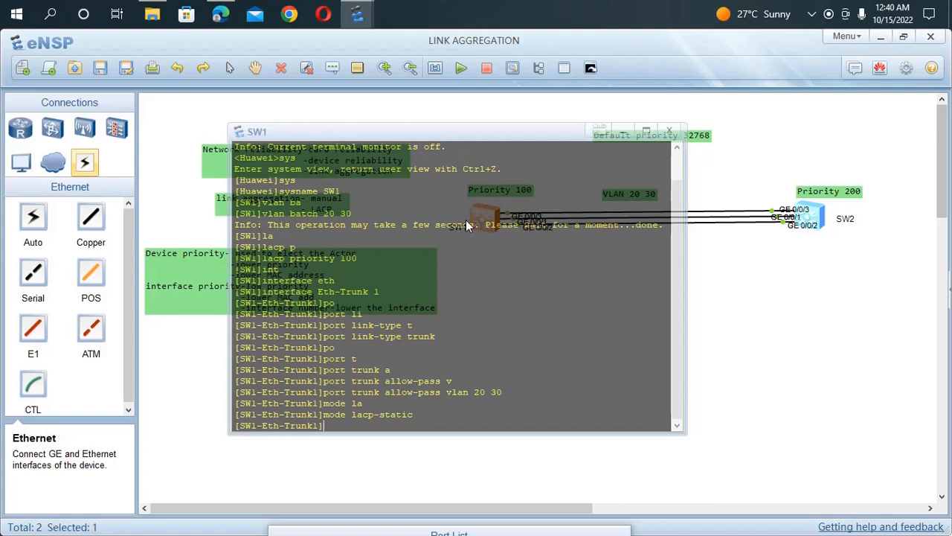
{"action": "type", "text": "lo"}
{"action": "key", "text": "Tab"}
{"action": "type", "text": "s"}
{"action": "key", "text": "Tab"}
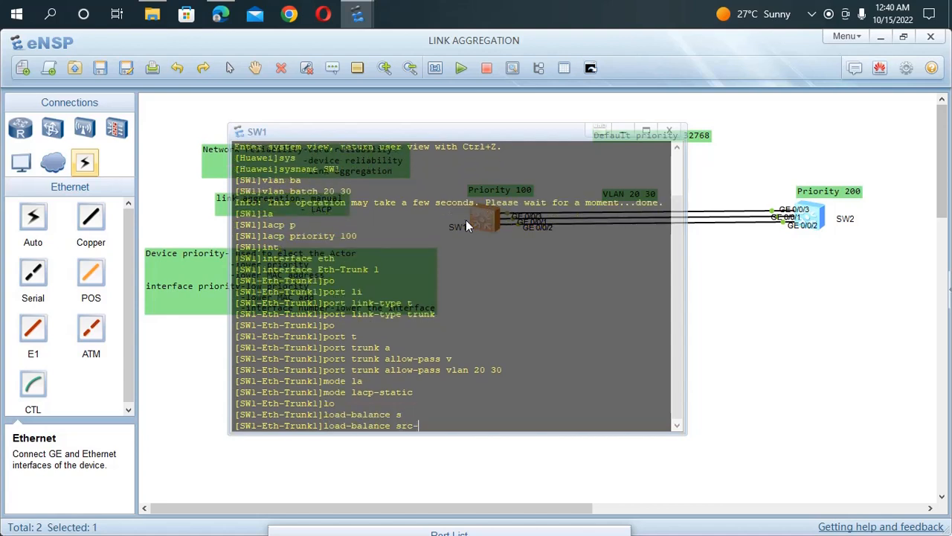
{"action": "key", "text": "Tab"}
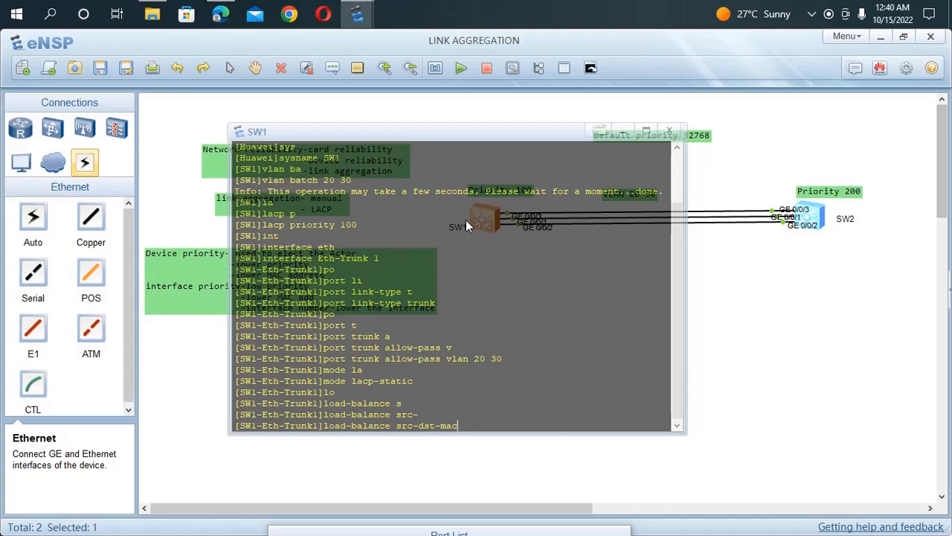
{"action": "key", "text": "Tab"}
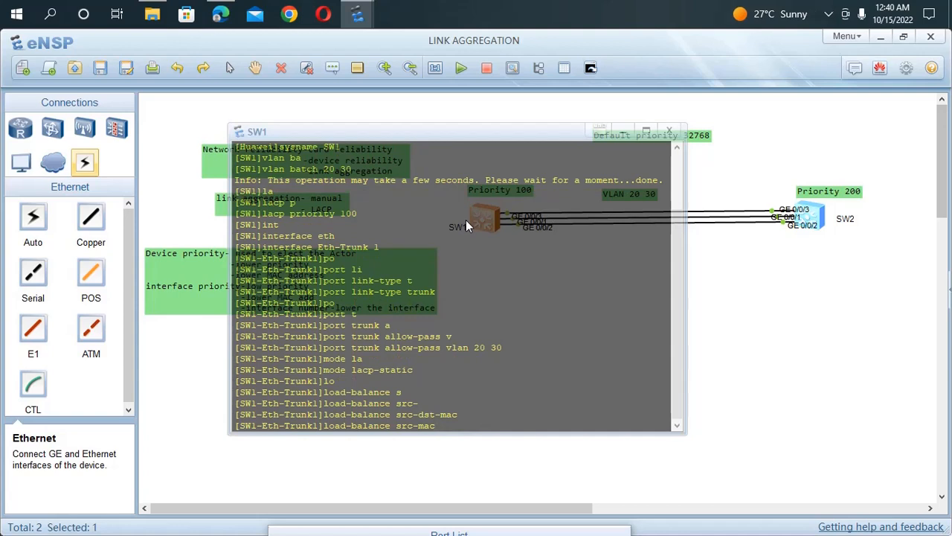
{"action": "key", "text": "Tab"}
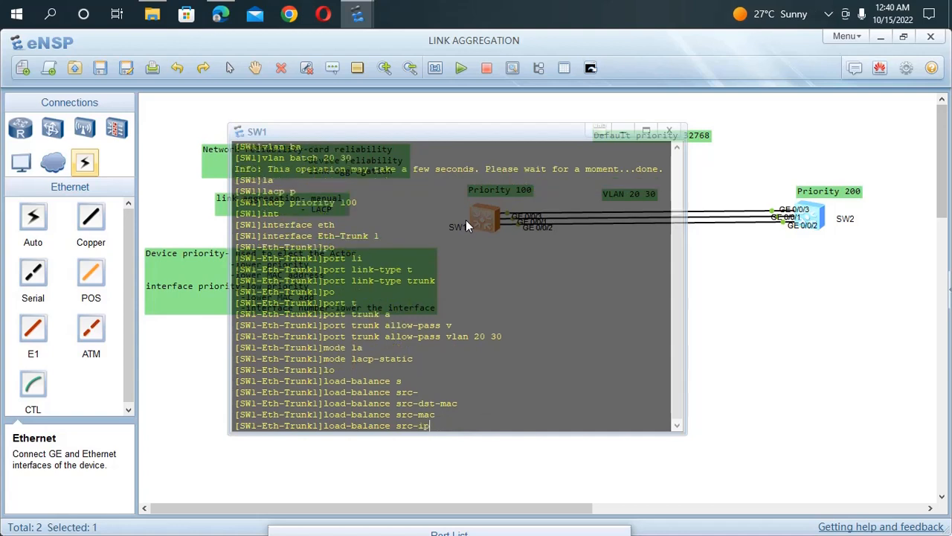
{"action": "key", "text": "Tab"}
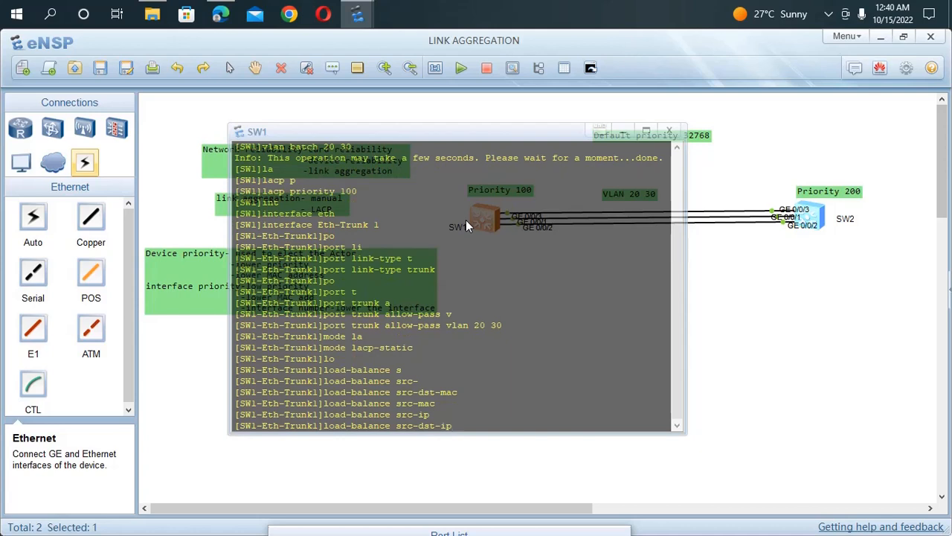
{"action": "key", "text": "Tab"}
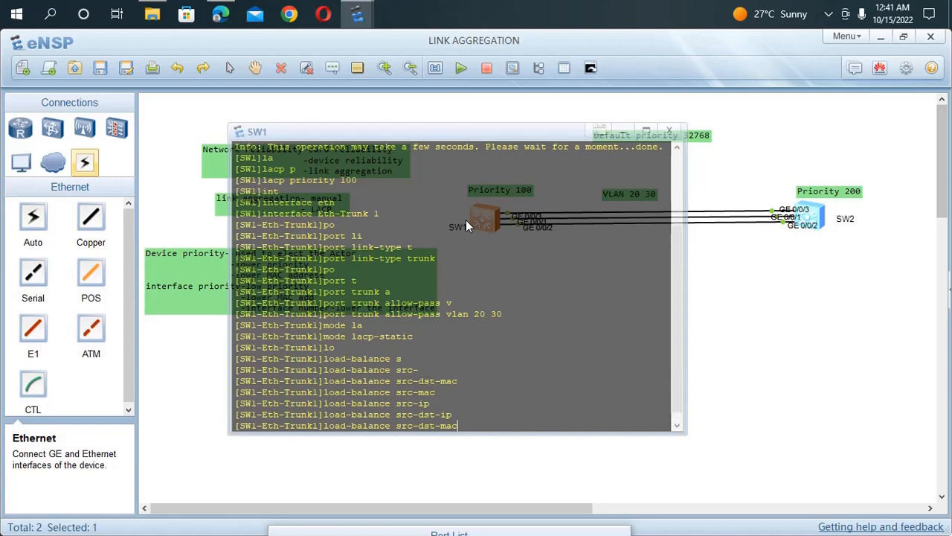
{"action": "key", "text": "Return"}
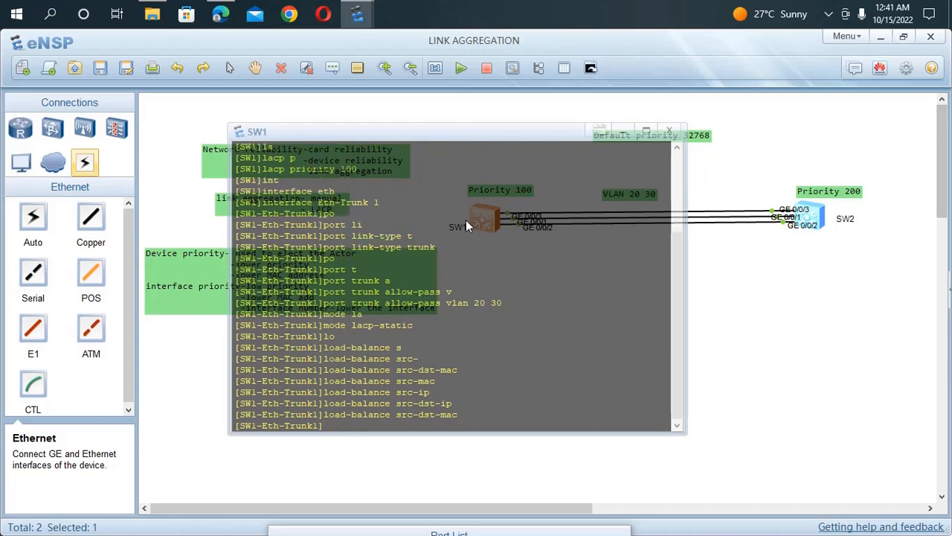
Step: Enable LACP preemption on SW1's Eth-Trunk 1
{"action": "type", "text": "p"}
{"action": "key", "text": "BackSpace"}
{"action": "type", "text": "la"}
{"action": "key", "text": "Tab"}
{"action": "type", "text": "p"}
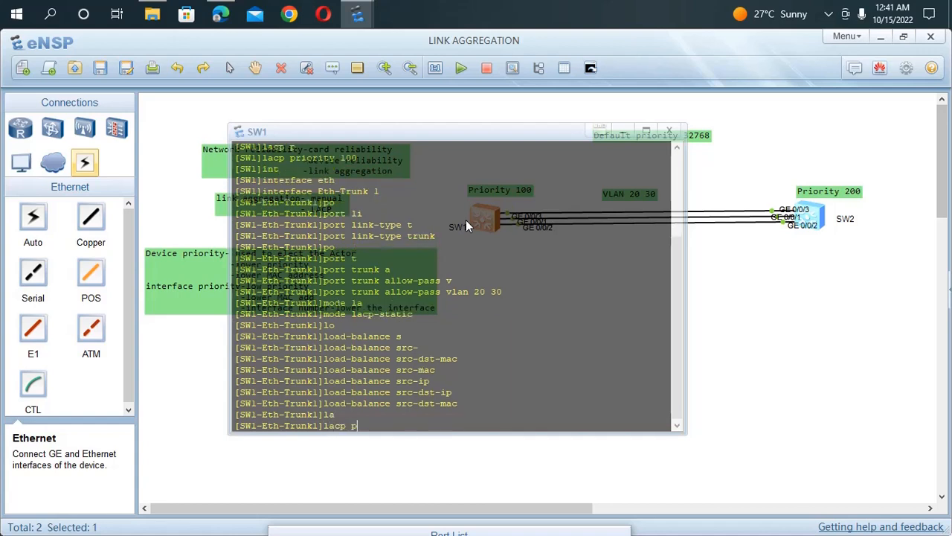
{"action": "key", "text": "Tab"}
{"action": "type", "text": "e"}
{"action": "key", "text": "Tab"}
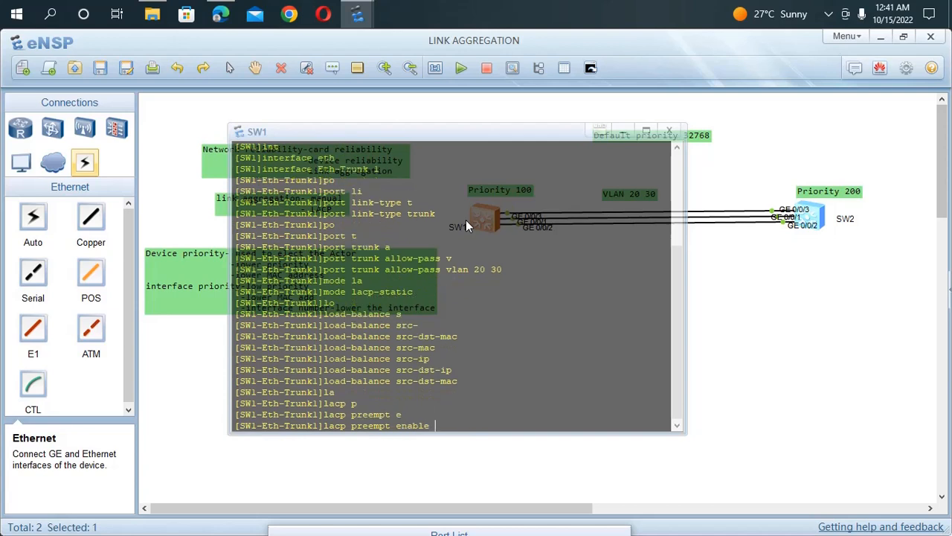
{"action": "key", "text": "Return"}
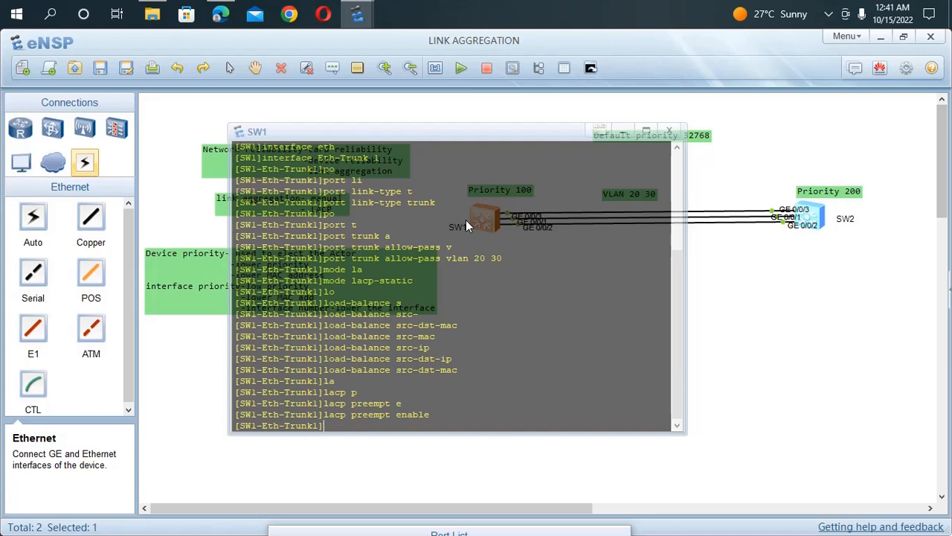
Step: Set the LACP preemption delay on SW1's Eth-Trunk 1 to 10 seconds
{"action": "type", "text": "l"}
{"action": "key", "text": "Tab"}
{"action": "key", "text": "Tab"}
{"action": "key", "text": "Tab"}
{"action": "key", "text": "Tab"}
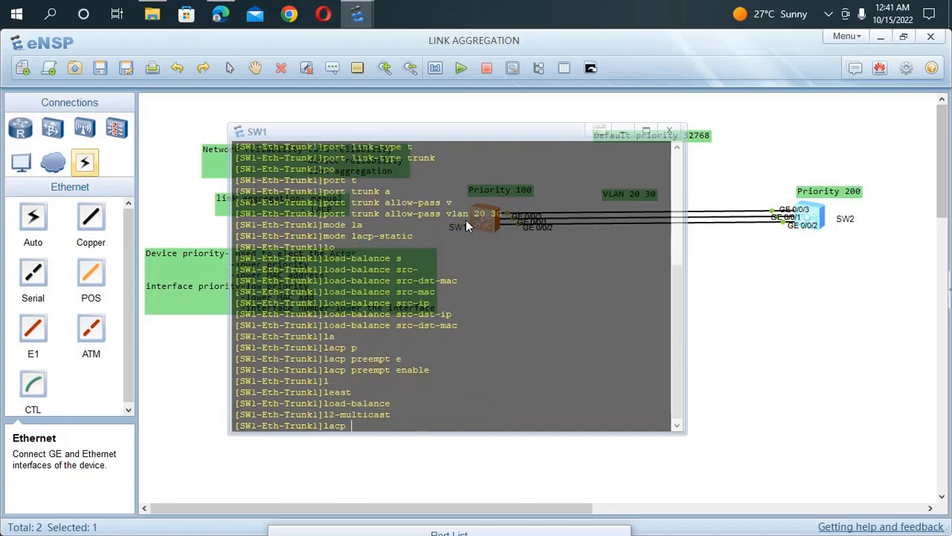
{"action": "type", "text": "p"}
{"action": "key", "text": "Tab"}
{"action": "type", "text": "d"}
{"action": "key", "text": "Tab"}
{"action": "type", "text": "10"}
{"action": "key", "text": "Return"}
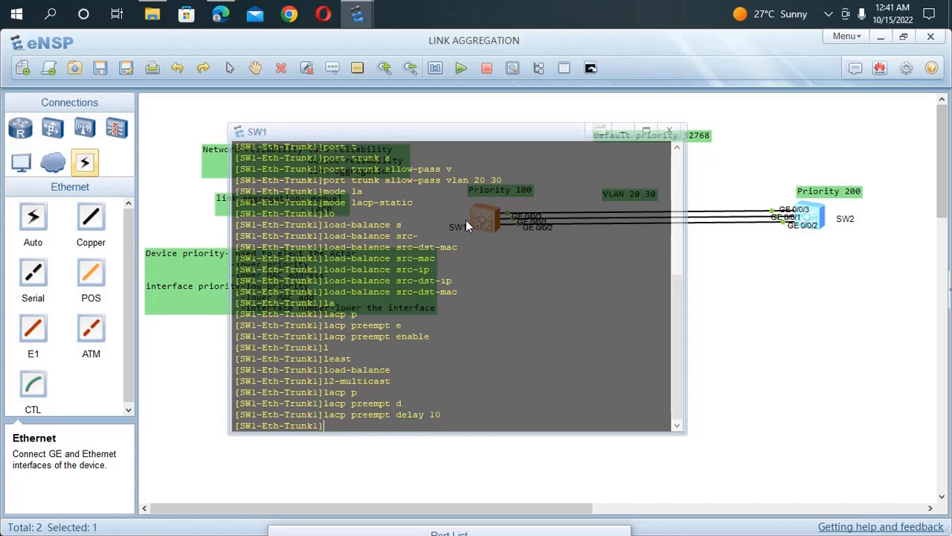
Step: Limit SW1's Eth-Trunk 1 to a maximum of 2 active links, and exit to the system view
{"action": "type", "text": "ma"}
{"action": "key", "text": "Tab"}
{"action": "type", "text": "x "}
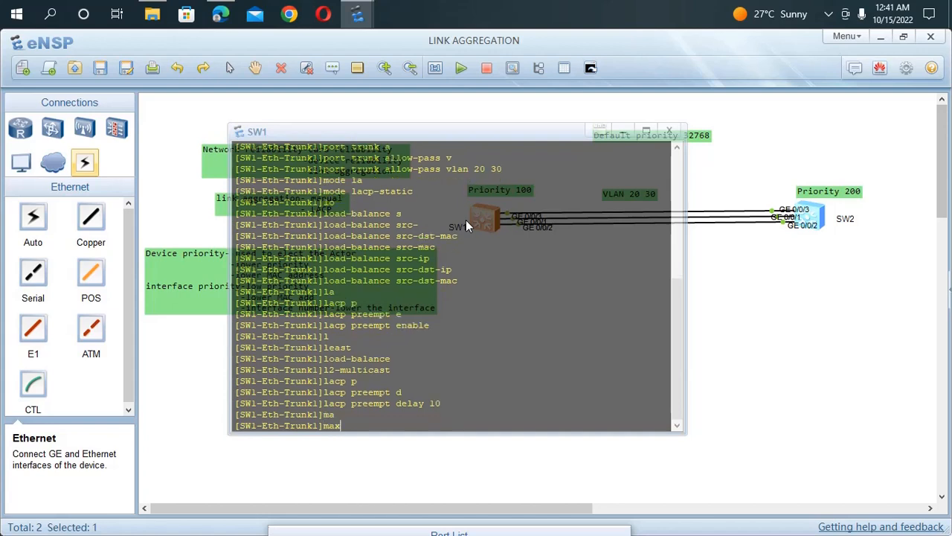
{"action": "type", "text": "ac"}
{"action": "key", "text": "Tab"}
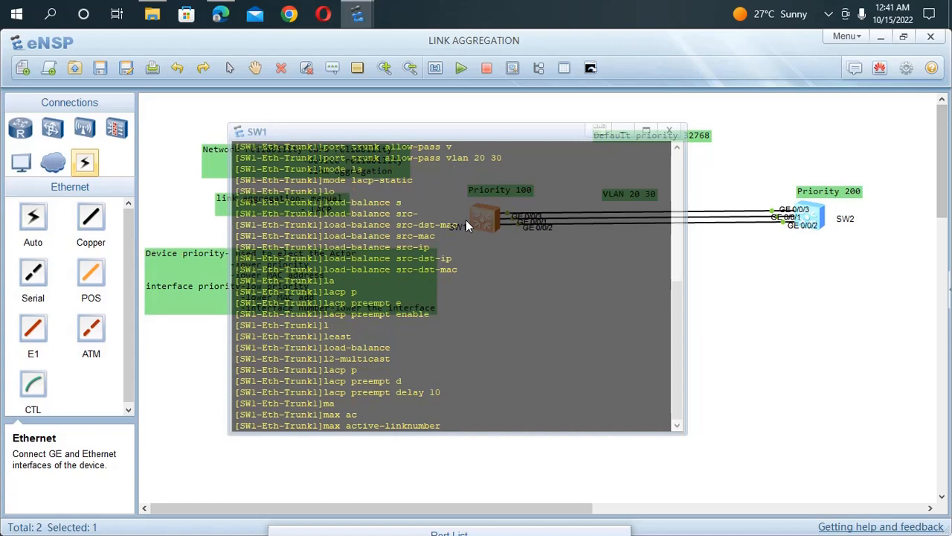
{"action": "type", "text": "2"}
{"action": "key", "text": "Return"}
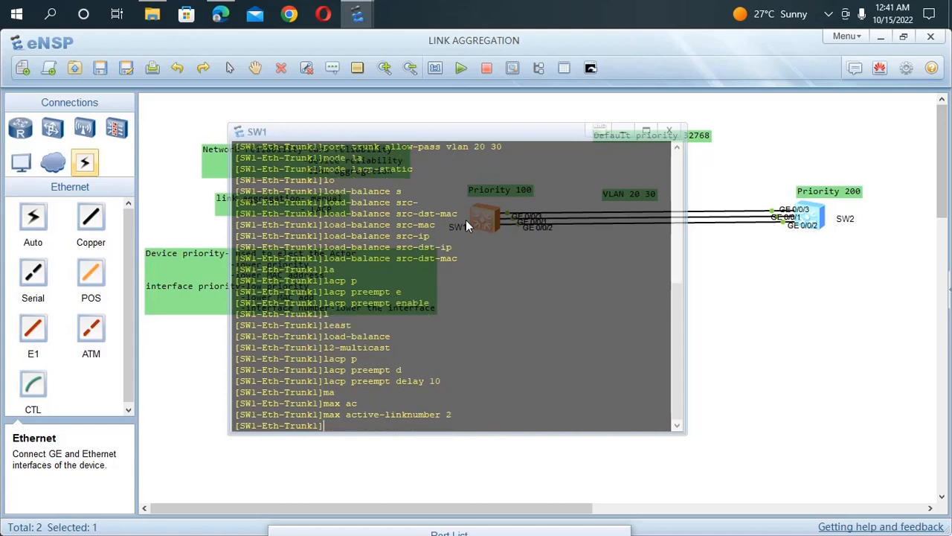
{"action": "type", "text": "qu"}
{"action": "key", "text": "Return"}
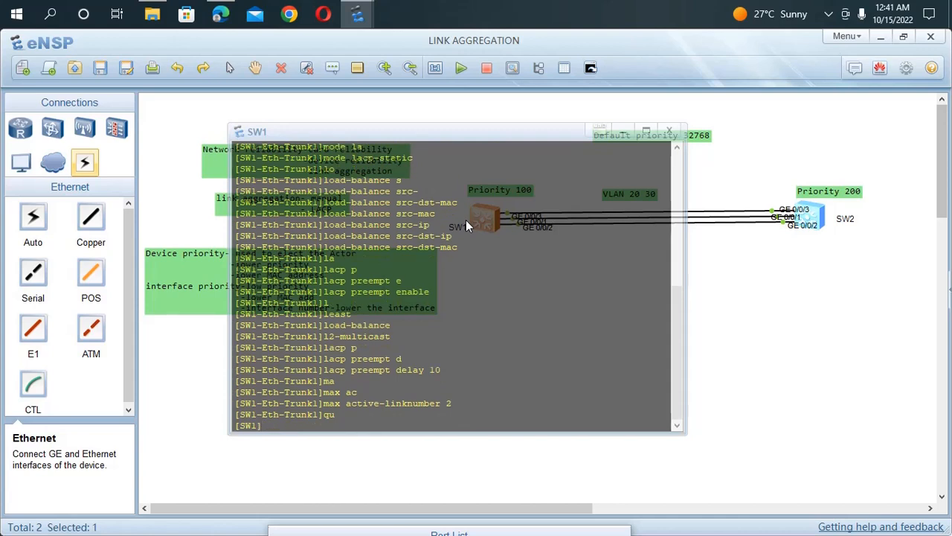
Step: Re-enter SW1's Eth-Trunk 1 interface view and display its current configuration to review the settings
{"action": "key", "text": "Up"}
{"action": "key", "text": "Up"}
{"action": "key", "text": "Up"}
{"action": "key", "text": "Up"}
{"action": "key", "text": "Up"}
{"action": "key", "text": "Up"}
{"action": "key", "text": "Up"}
{"action": "key", "text": "Up"}
{"action": "key", "text": "Up"}
{"action": "key", "text": "Up"}
{"action": "key", "text": "Up"}
{"action": "key", "text": "Return"}
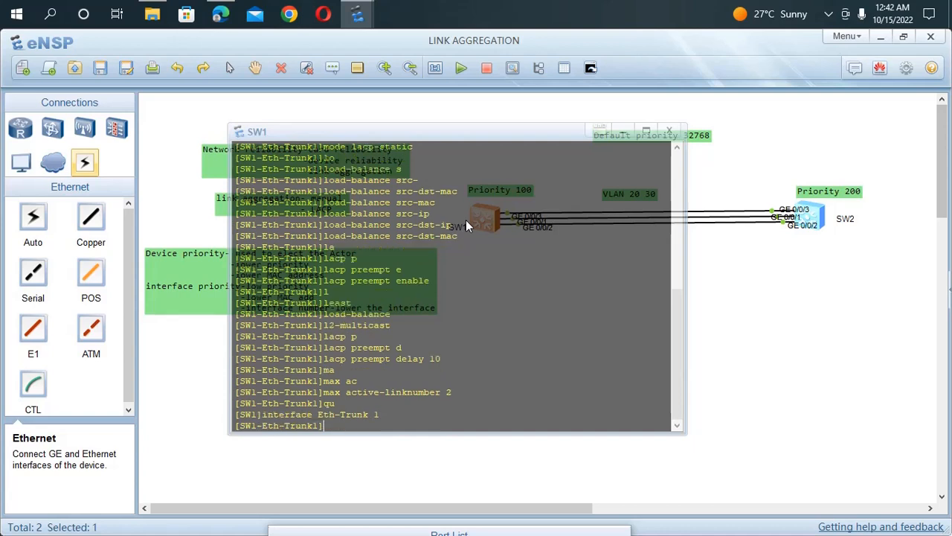
{"action": "type", "text": "dis th"}
{"action": "key", "text": "Tab"}
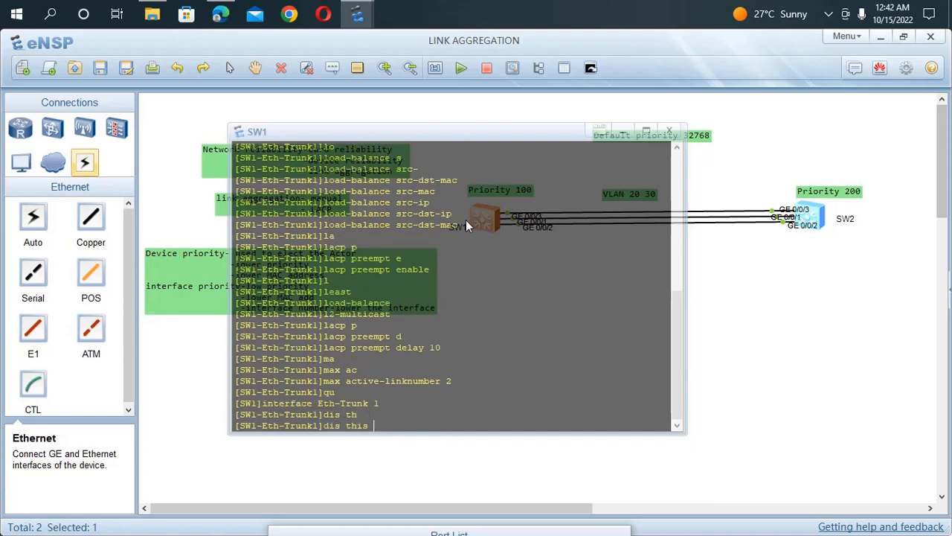
{"action": "key", "text": "Return"}
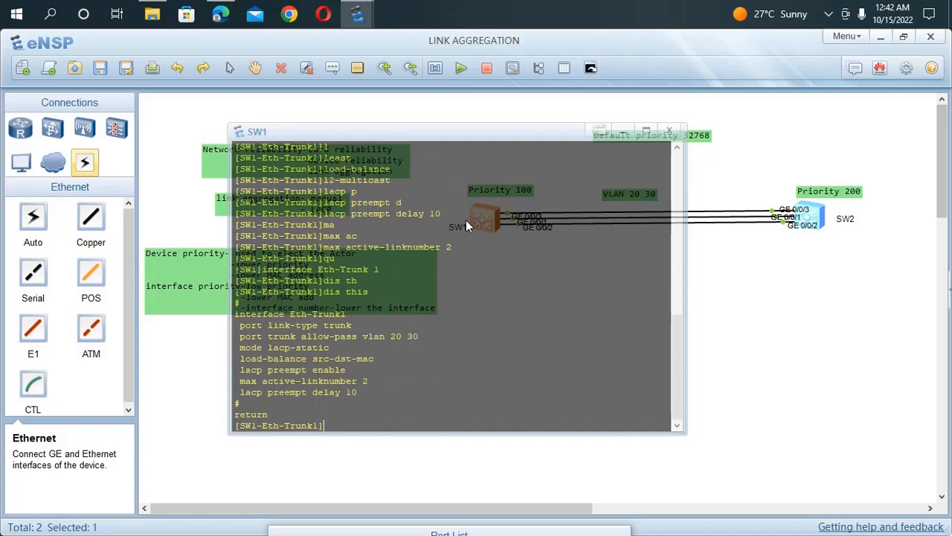
{"action": "left_click_drag", "start_coordinate": [360, 388], "coordinate": [236, 304]}
Step: Leave the Eth-Trunk 1 view and add SW1's interface g0/0/1 to Eth-Trunk 1
{"action": "key", "text": "Return"}
{"action": "type", "text": "int"}
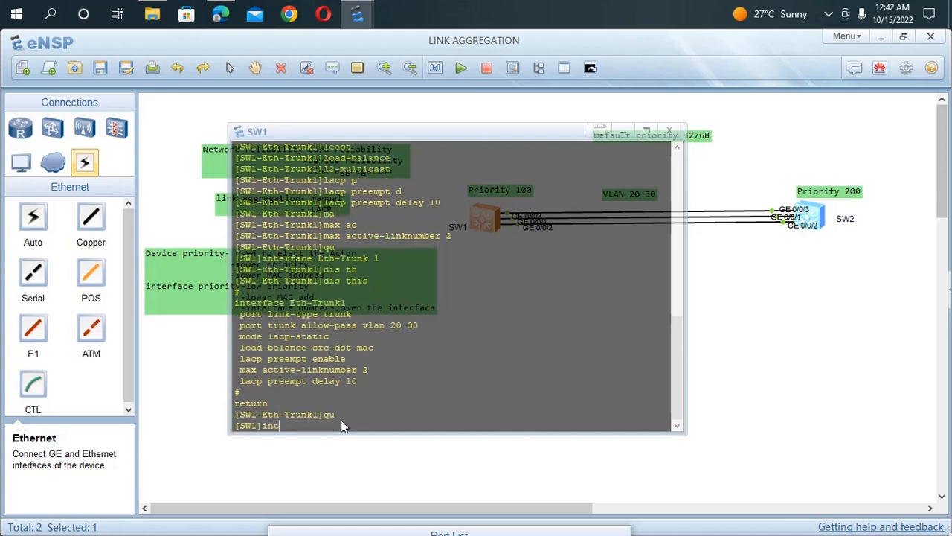
{"action": "key", "text": "Tab"}
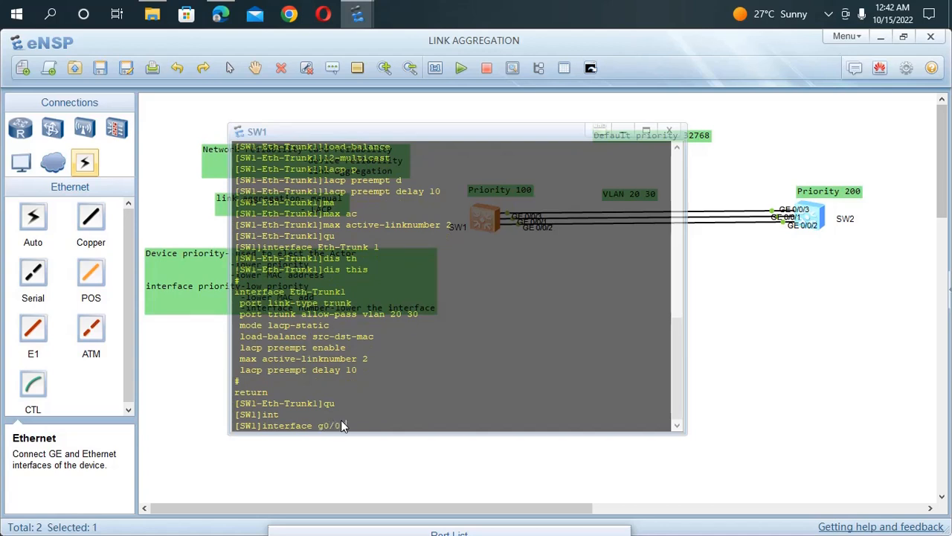
{"action": "type", "text": "g0/0/1"}
{"action": "key", "text": "Return"}
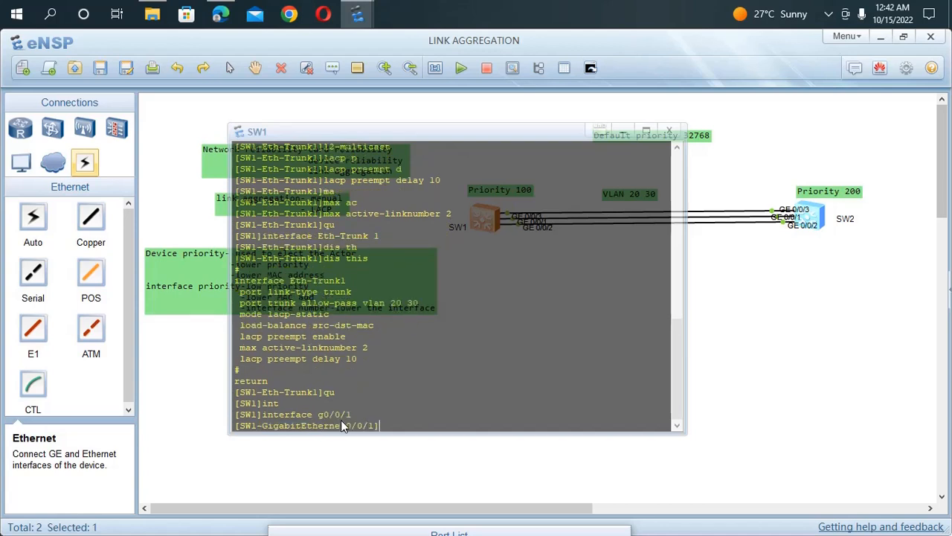
{"action": "type", "text": "eth"}
{"action": "key", "text": "Tab"}
{"action": "type", "text": "1"}
{"action": "key", "text": "Return"}
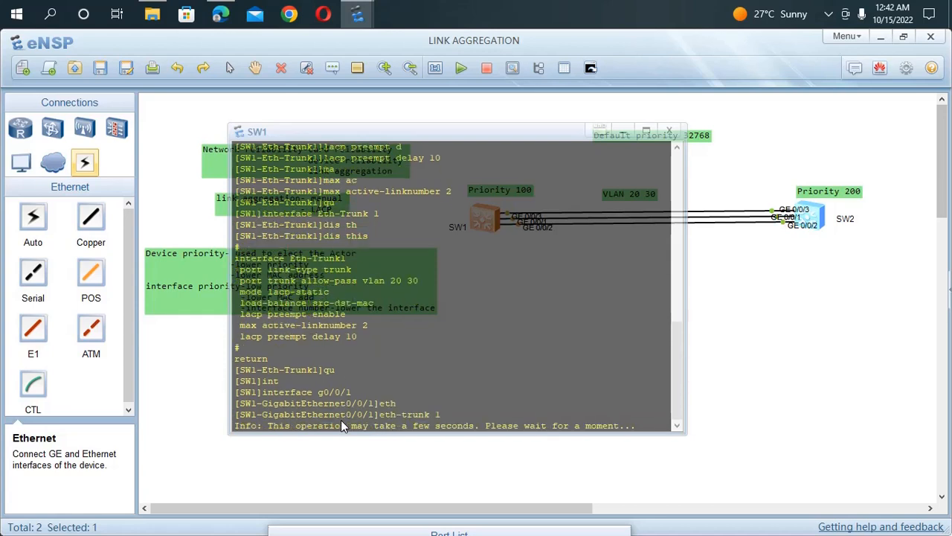
{"action": "key", "text": "Return"}
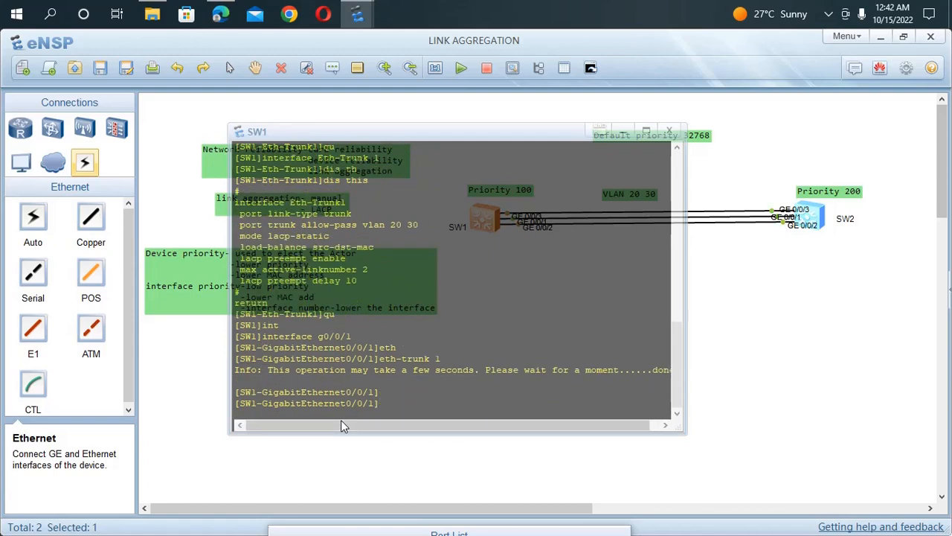
Step: Set the LACP priority of SW1's interface g0/0/1 to 100
{"action": "type", "text": "la"}
{"action": "key", "text": "Tab"}
{"action": "type", "text": "p"}
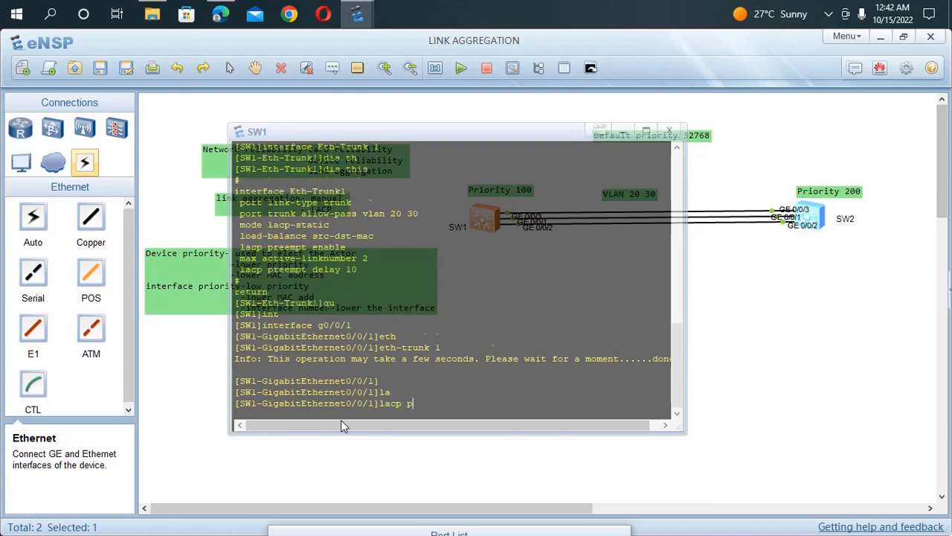
{"action": "key", "text": "Tab"}
{"action": "type", "text": "100"}
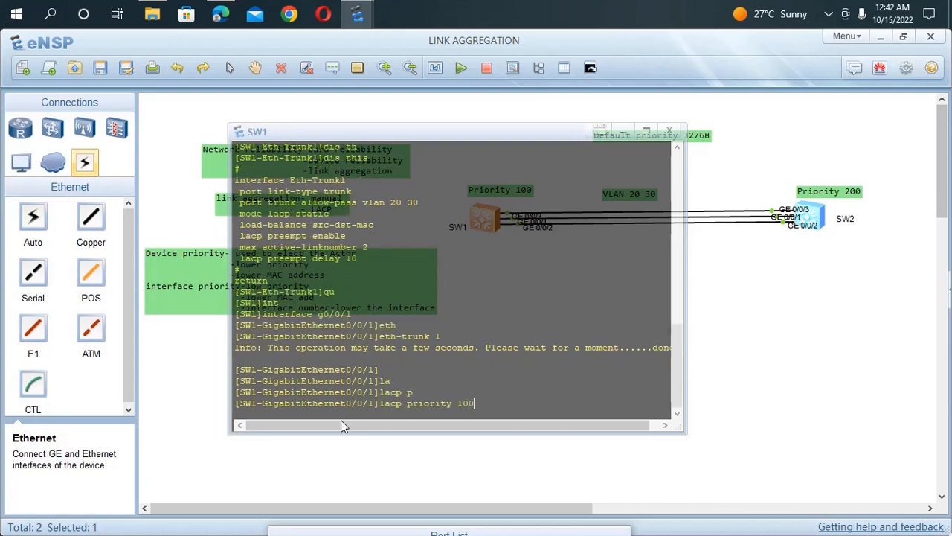
{"action": "key", "text": "Return"}
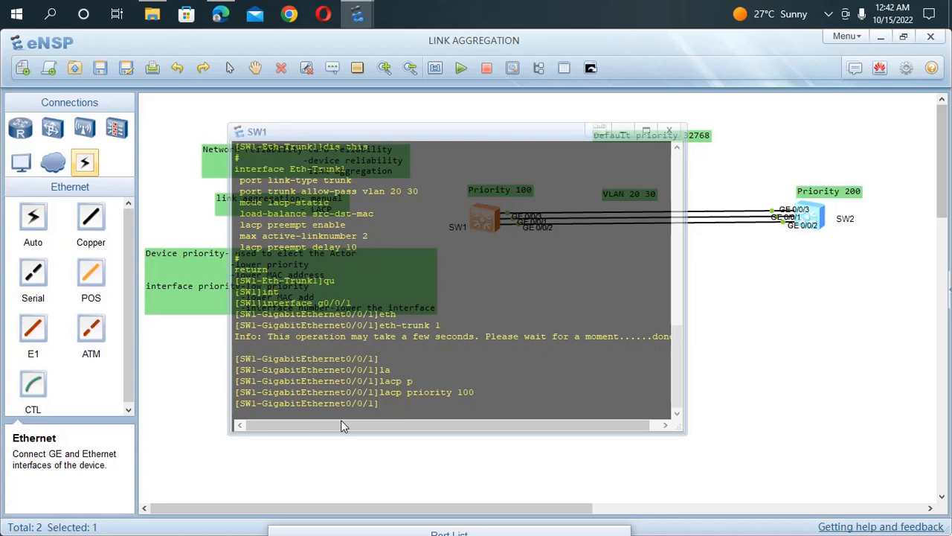
Step: Enter SW1's interface g0/0/2 and add it to Eth-Trunk 1
{"action": "key", "text": "Up"}
{"action": "key", "text": "Up"}
{"action": "key", "text": "Up"}
{"action": "key", "text": "Up"}
{"action": "key", "text": "Down"}
{"action": "key", "text": "BackSpace"}
{"action": "type", "text": "2"}
{"action": "key", "text": "Return"}
{"action": "key", "text": "Up"}
{"action": "key", "text": "Up"}
{"action": "key", "text": "Up"}
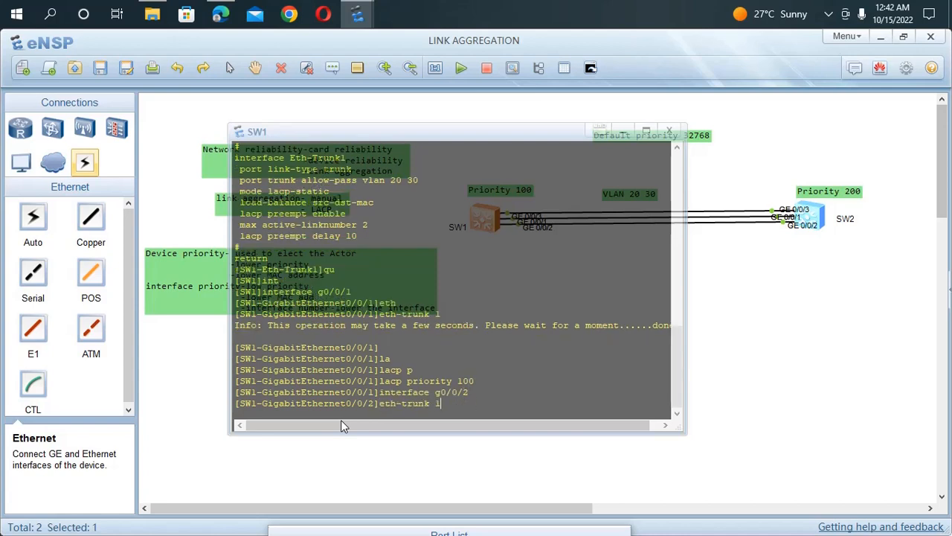
{"action": "key", "text": "Return"}
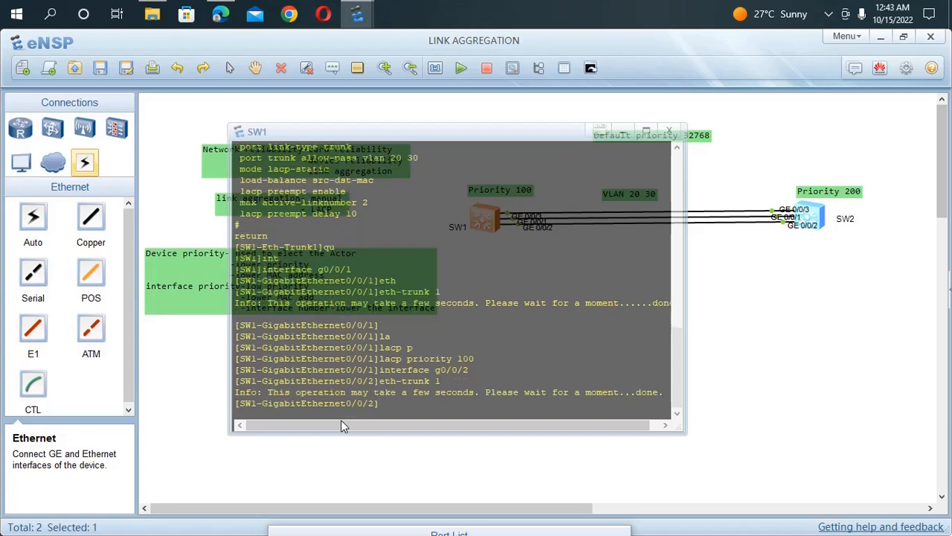
Step: Set the LACP priority of SW1's interface g0/0/2 to 100
{"action": "key", "text": "Up"}
{"action": "key", "text": "Up"}
{"action": "key", "text": "Up"}
{"action": "key", "text": "Return"}
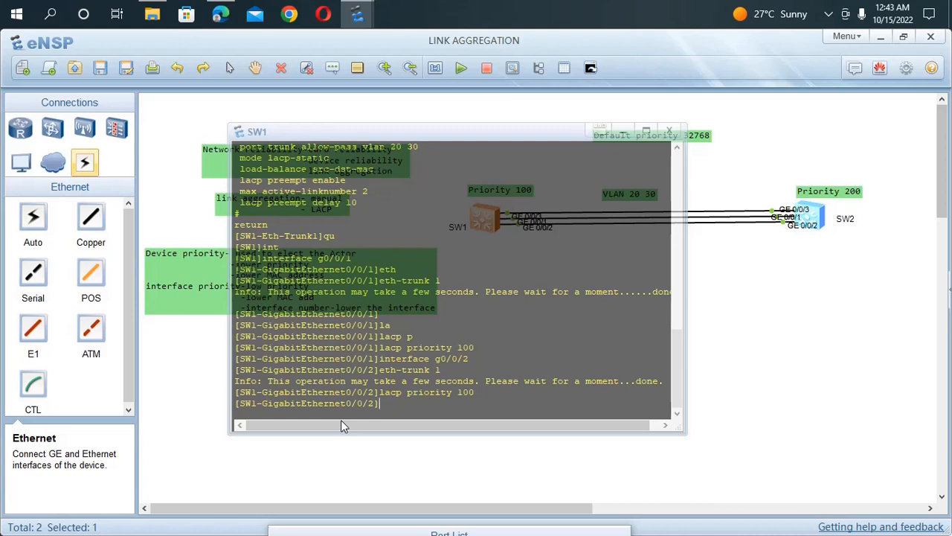
Step: Enter the view of SW1's interface g0/0/3, and return to the system view
{"action": "key", "text": "Up"}
{"action": "key", "text": "Up"}
{"action": "key", "text": "Up"}
{"action": "key", "text": "BackSpace"}
{"action": "type", "text": "3"}
{"action": "key", "text": "Return"}
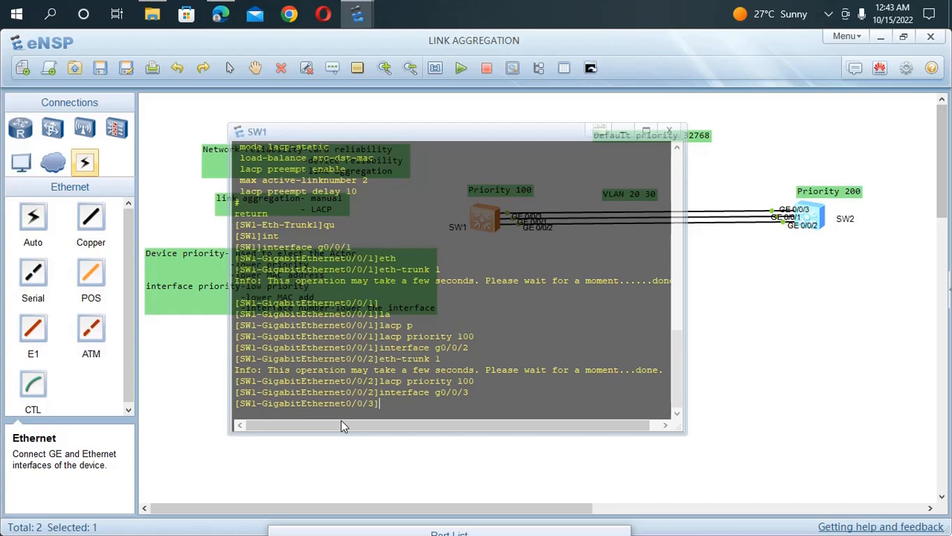
{"action": "type", "text": "qu"}
{"action": "key", "text": "Return"}
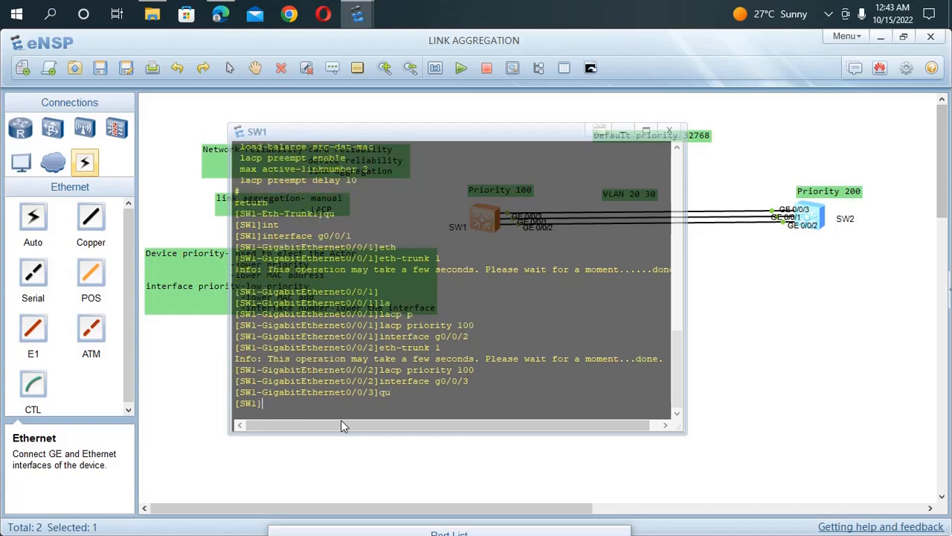
Step: Save SW1's configuration from the user view under the default file name, and save the topology
{"action": "type", "text": "sa"}
{"action": "key", "text": "BackSpace"}
{"action": "key", "text": "BackSpace"}
{"action": "key", "text": "ctrl+z"}
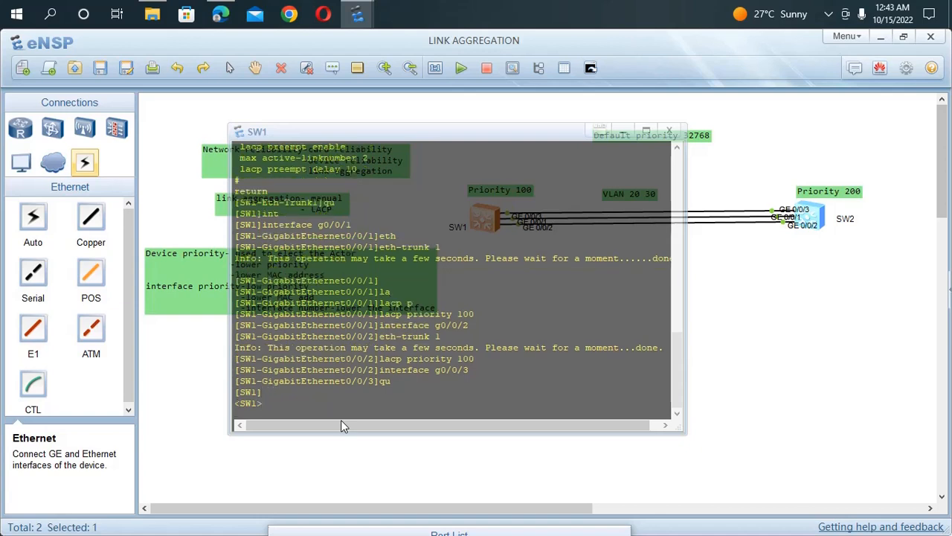
{"action": "type", "text": "save"}
{"action": "key", "text": "Return"}
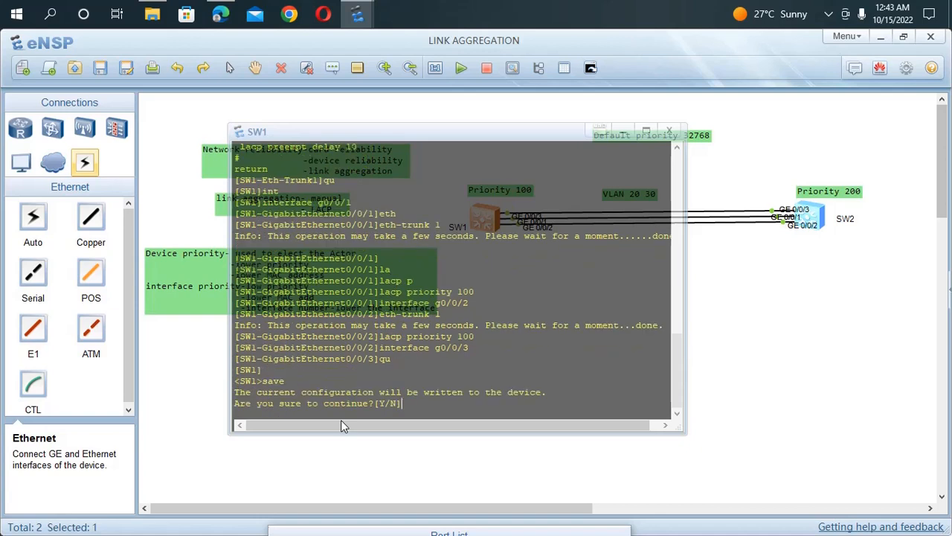
{"action": "type", "text": "y"}
{"action": "key", "text": "Return"}
{"action": "key", "text": "Return"}
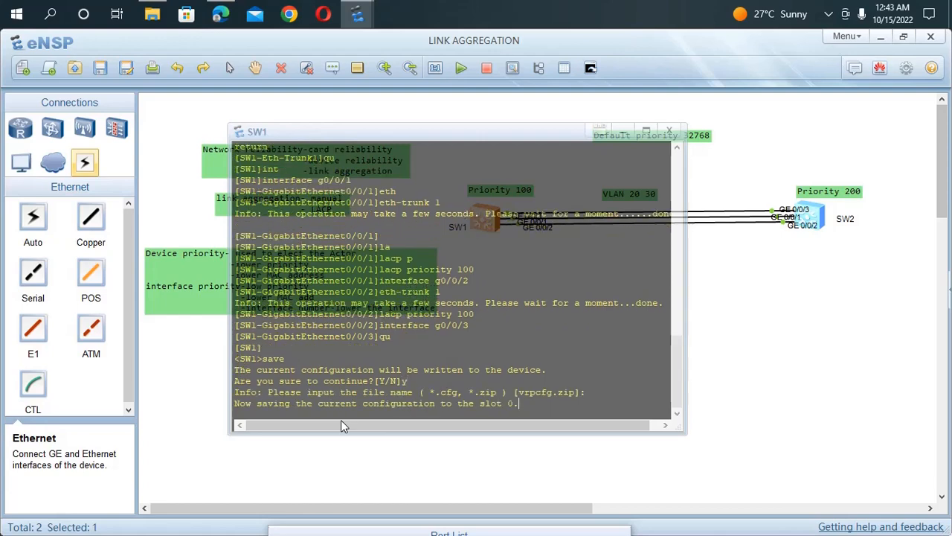
{"action": "key", "text": "Return"}
{"action": "key", "text": "Return"}
{"action": "key", "text": "Return"}
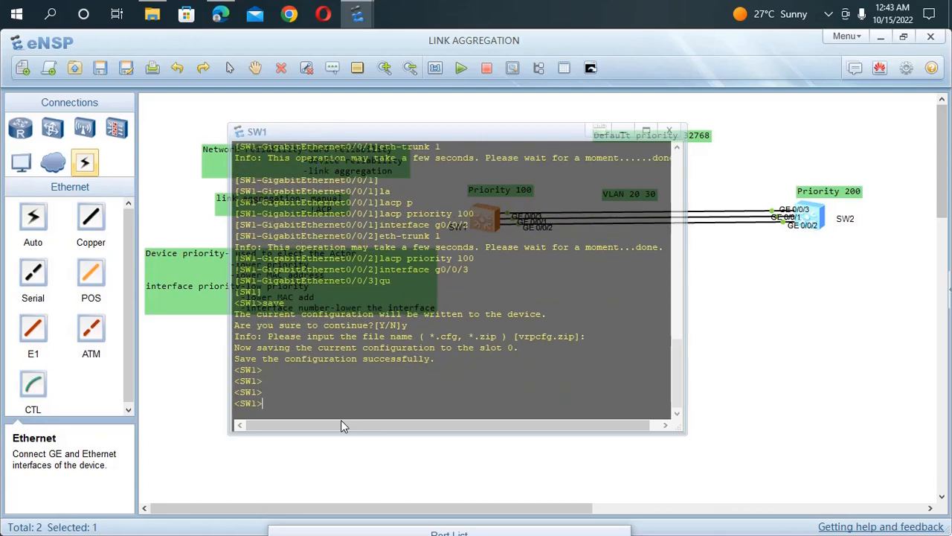
{"action": "left_click", "coordinate": [202, 198]}
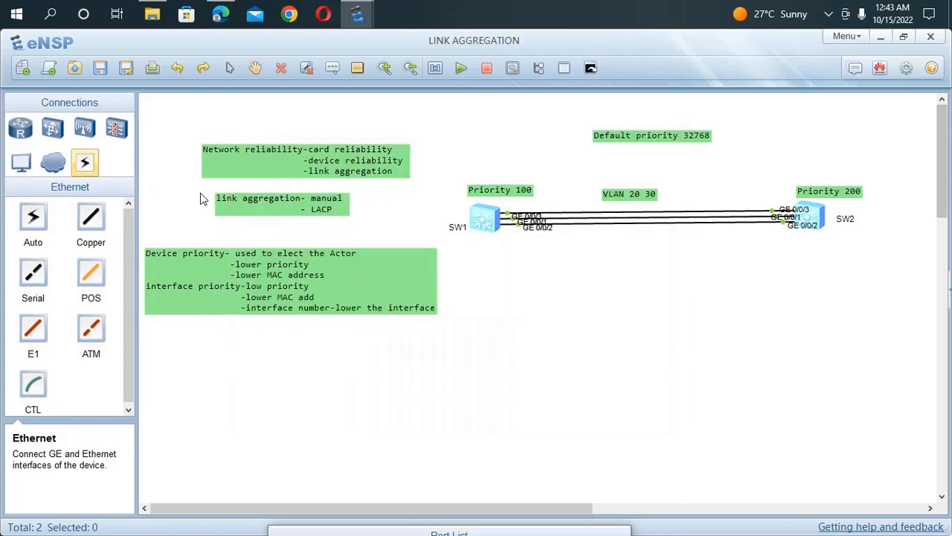
{"action": "left_click", "coordinate": [101, 70]}
Step: Open SW2's command line, turn off terminal monitoring and enter the system view
{"action": "left_click", "coordinate": [803, 226]}
{"action": "double_click", "coordinate": [810, 225]}
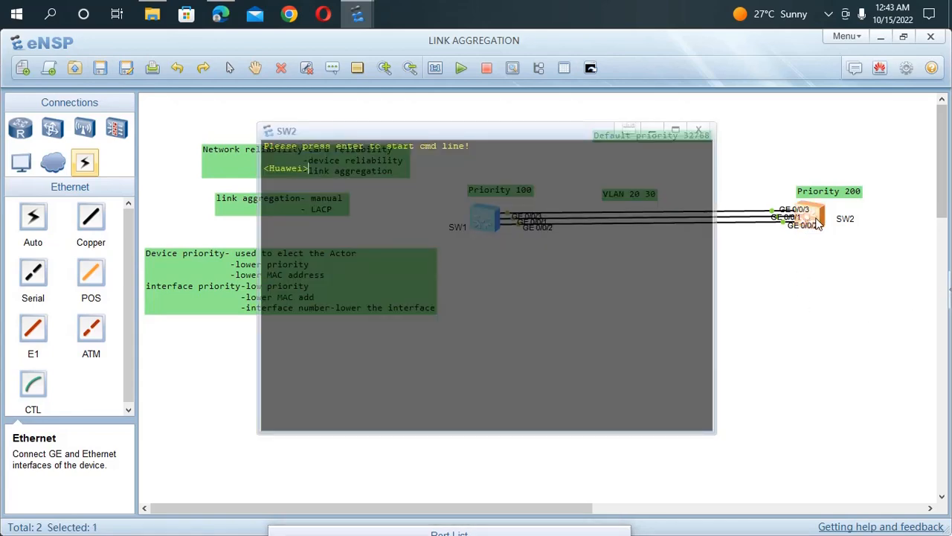
{"action": "type", "text": "u t m"}
{"action": "key", "text": "BackSpace"}
{"action": "type", "text": "m"}
{"action": "key", "text": "Return"}
{"action": "type", "text": "sys"}
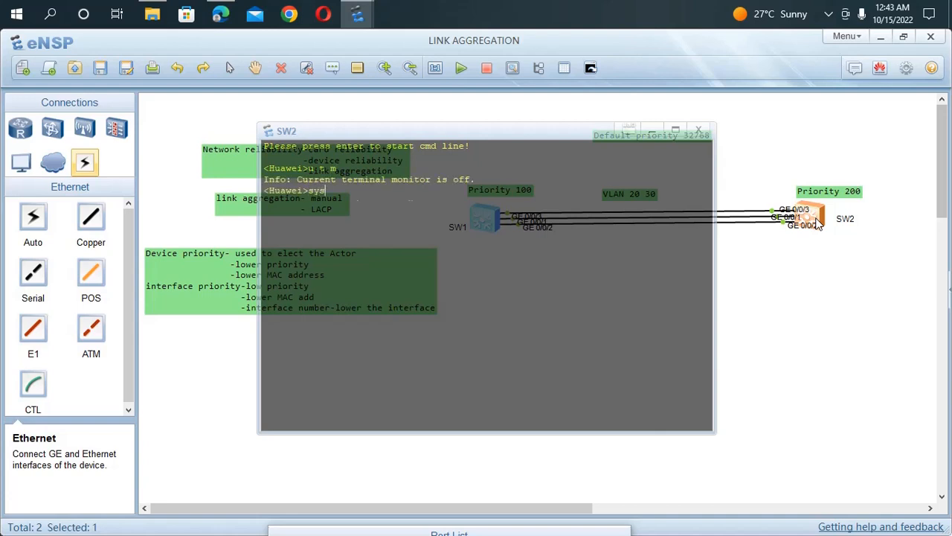
{"action": "key", "text": "Return"}
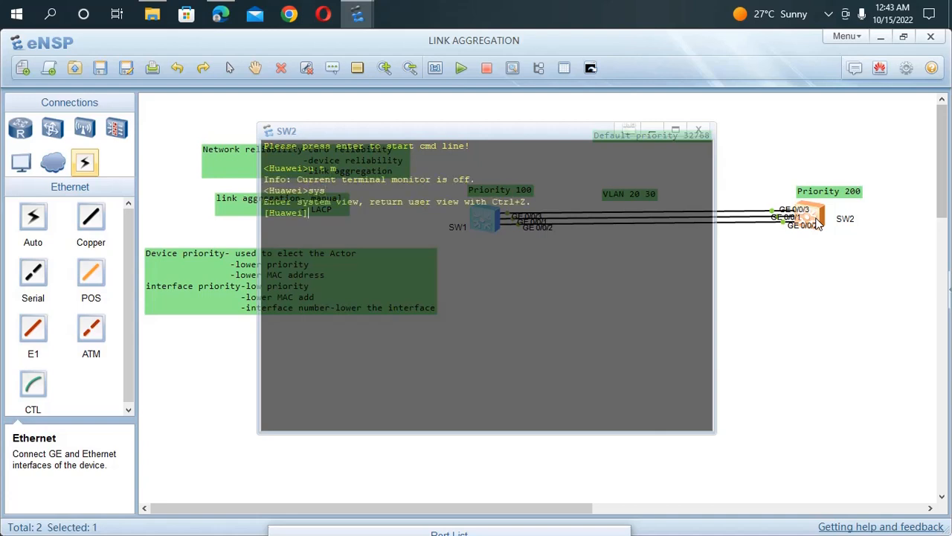
Step: Set the second switch's system name to SW2
{"action": "type", "text": "sys"}
{"action": "key", "text": "Tab"}
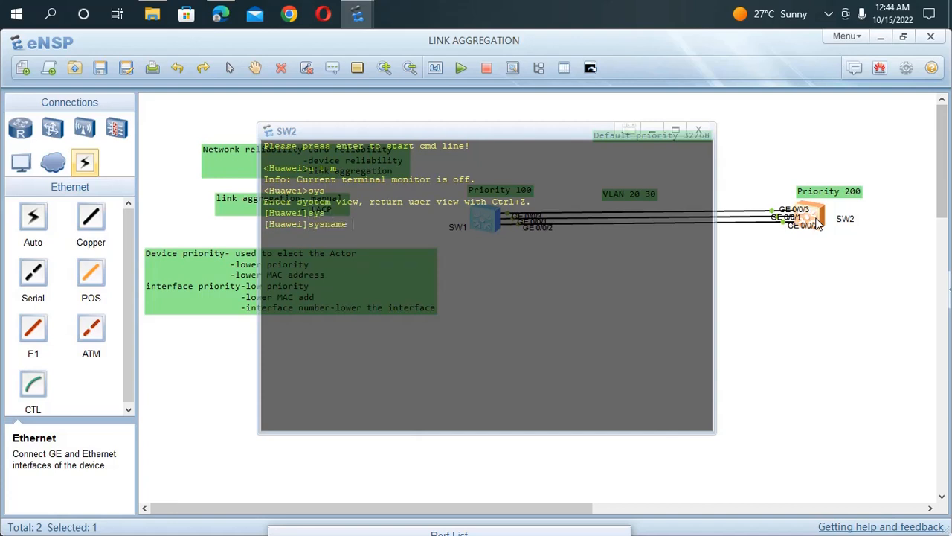
{"action": "type", "text": "SW2"}
{"action": "key", "text": "Return"}
Step: Create VLANs 20 and 30 on SW2 with one batch command
{"action": "type", "text": "vl"}
{"action": "key", "text": "Tab"}
{"action": "key", "text": "Tab"}
{"action": "type", "text": "ba"}
{"action": "key", "text": "Tab"}
{"action": "type", "text": "20"}
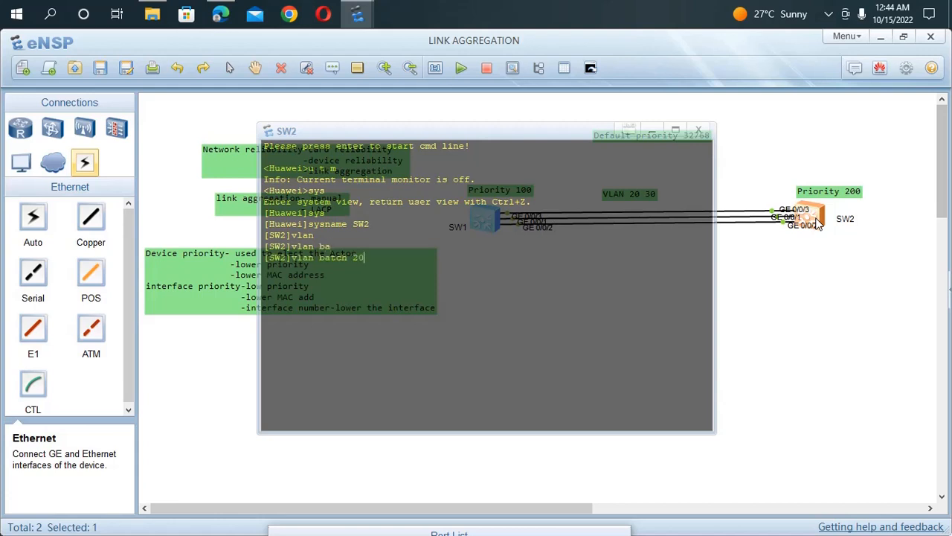
{"action": "type", "text": " 30"}
{"action": "key", "text": "Return"}
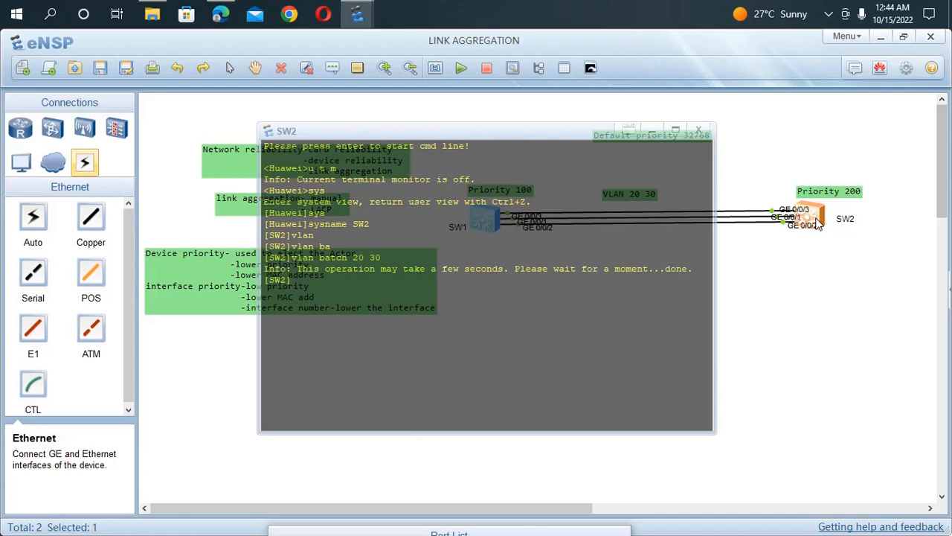
Step: Set SW2's system LACP priority to 200
{"action": "type", "text": "la"}
{"action": "key", "text": "Tab"}
{"action": "type", "text": "p"}
{"action": "key", "text": "Tab"}
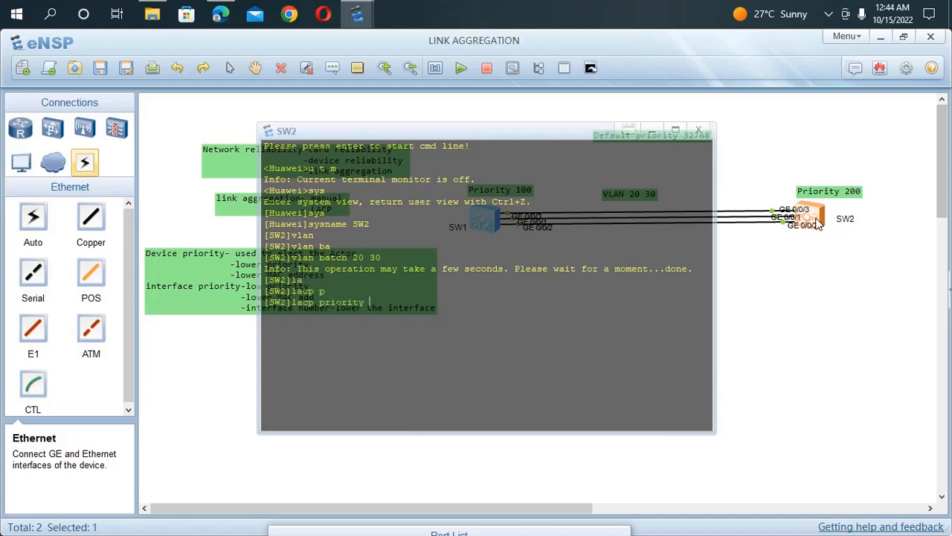
{"action": "type", "text": "200"}
{"action": "key", "text": "Return"}
Step: Create Eth-Trunk 1 on SW2 and enter its interface view
{"action": "type", "text": "int"}
{"action": "key", "text": "Tab"}
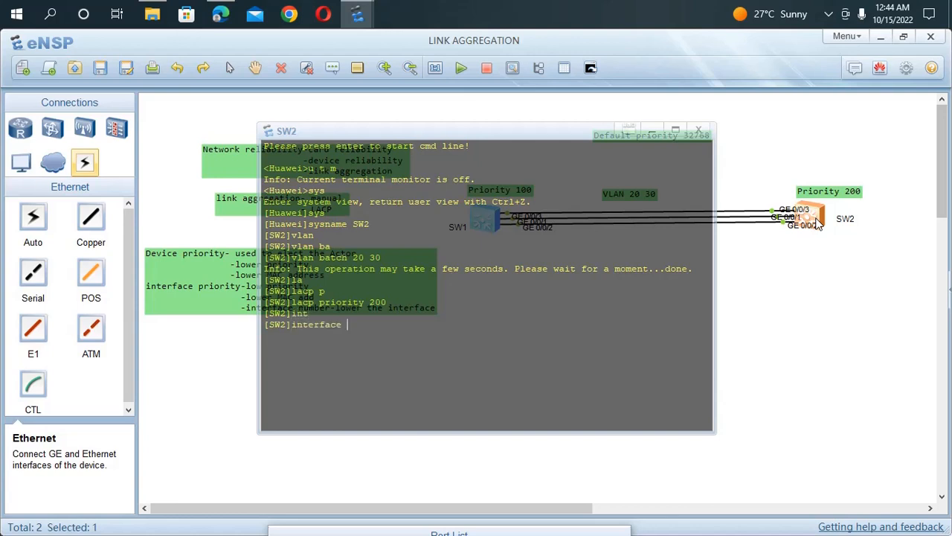
{"action": "type", "text": "eth"}
{"action": "key", "text": "Tab"}
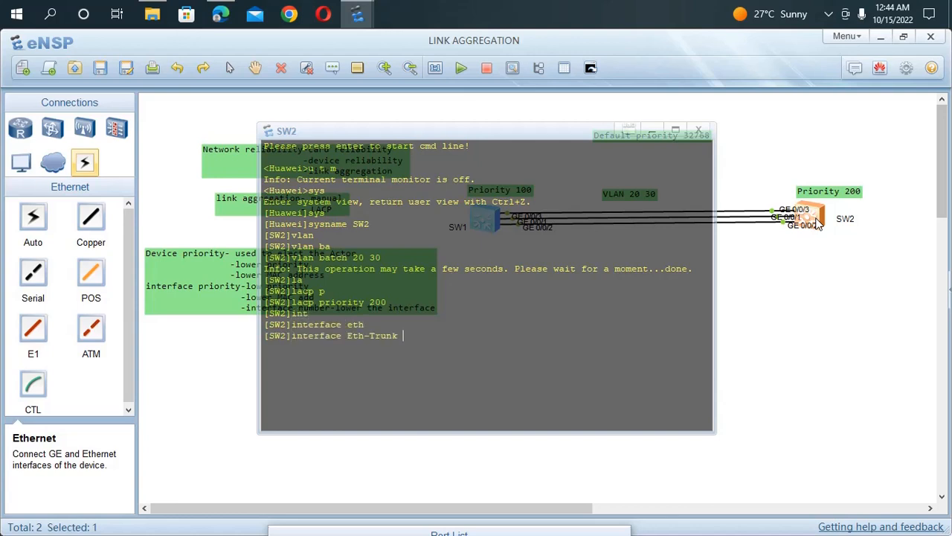
{"action": "type", "text": "1"}
{"action": "key", "text": "Return"}
Step: Add a three-line text note reading "link rate", "duplex" and "VLAN CONFIG", and place it below the device priority note
{"action": "left_click", "coordinate": [821, 319]}
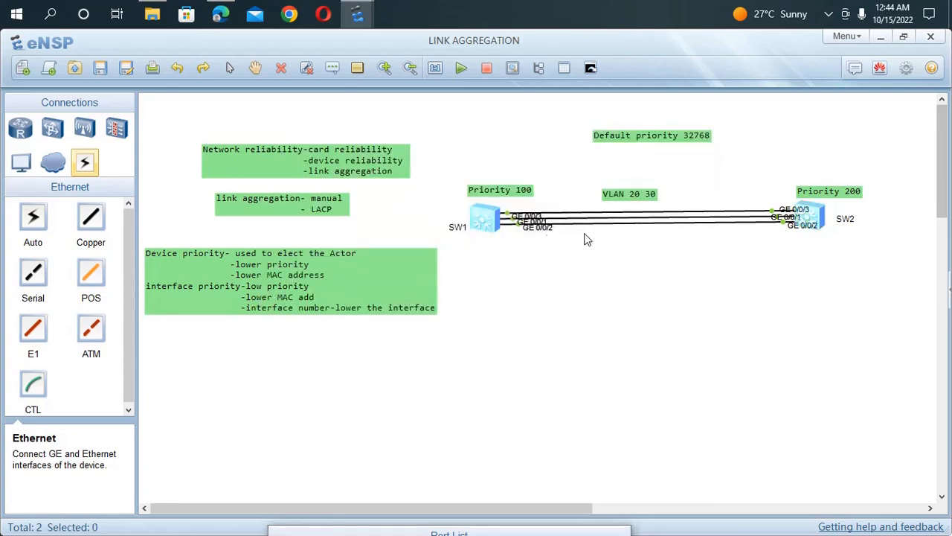
{"action": "left_click", "coordinate": [332, 69]}
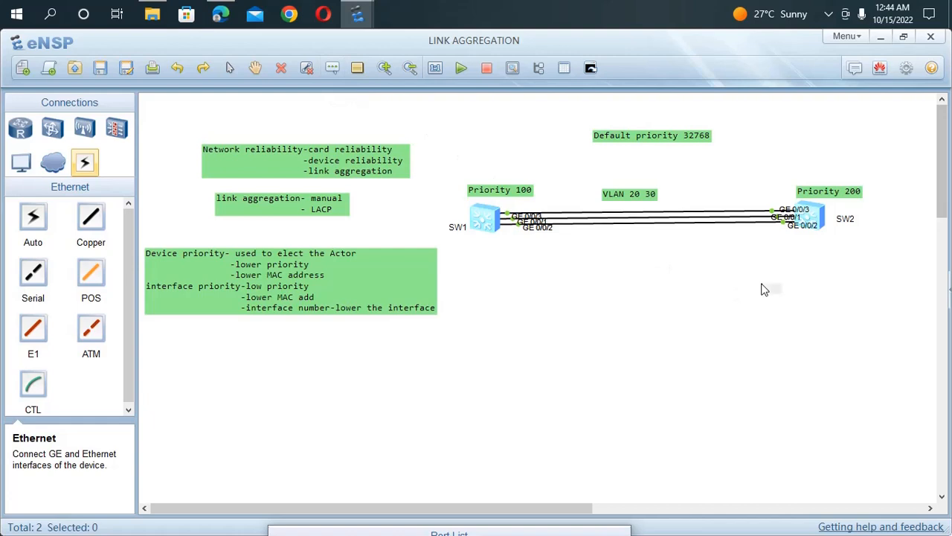
{"action": "type", "text": "link rate"}
{"action": "key", "text": "Return"}
{"action": "type", "text": "duplex"}
{"action": "key", "text": "Return"}
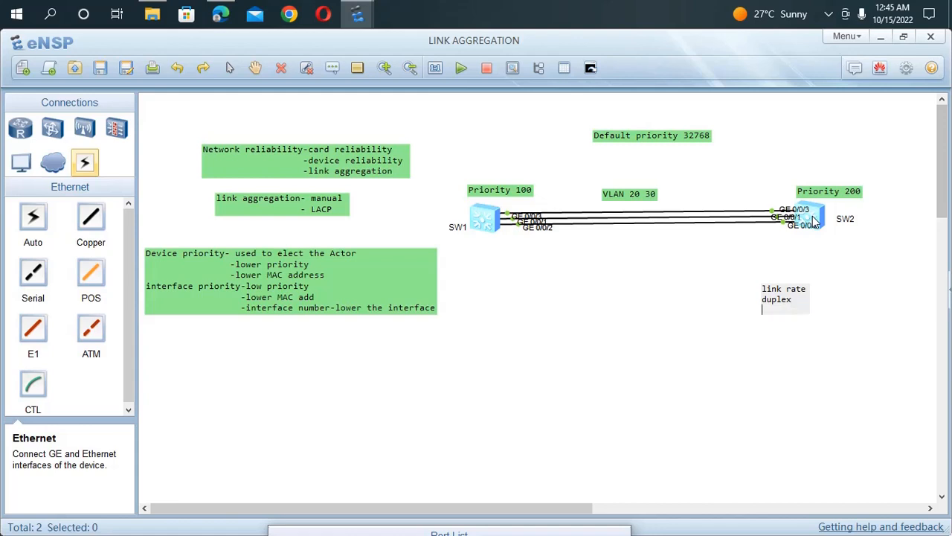
{"action": "type", "text": "VLAN CONFIG"}
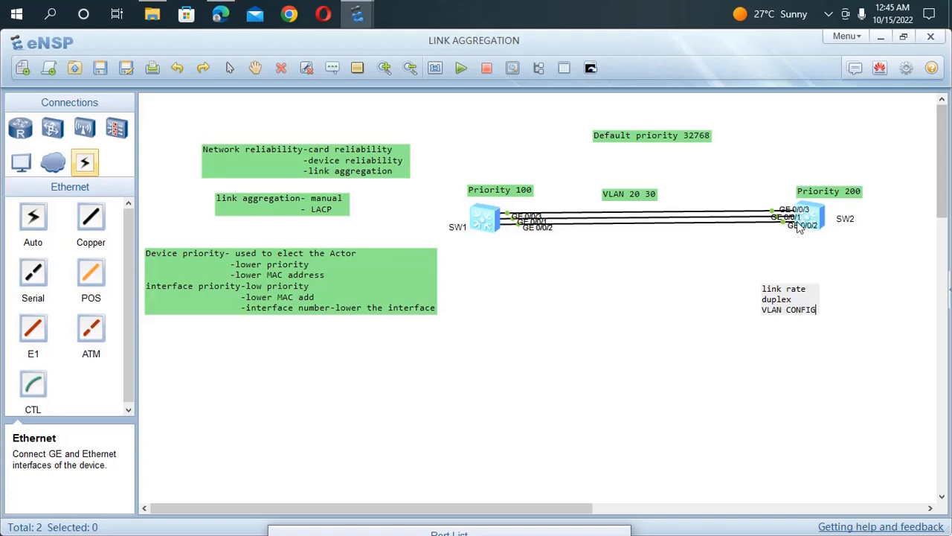
{"action": "left_click", "coordinate": [790, 374]}
{"action": "left_click_drag", "start_coordinate": [797, 313], "coordinate": [204, 357]}
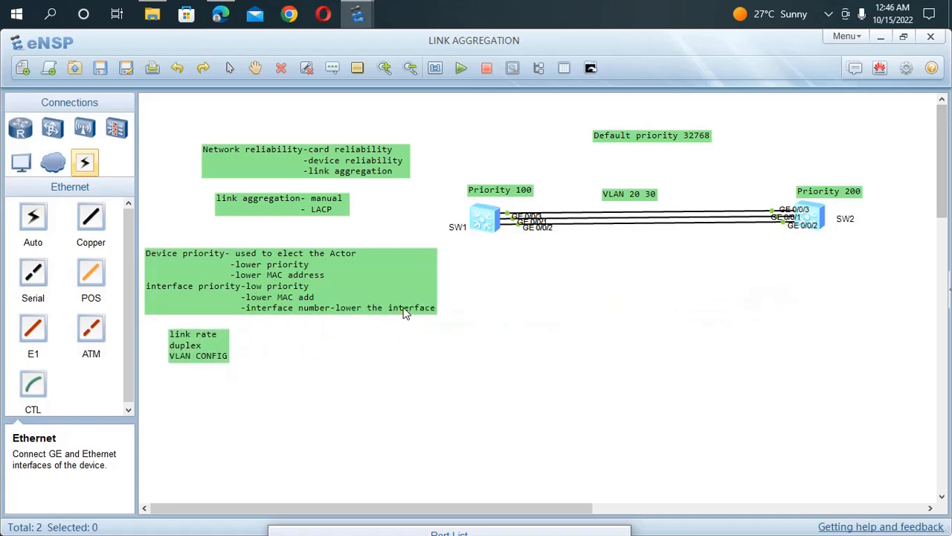
Step: Reopen SW2's command line and set the link type of Eth-Trunk 1 to trunk
{"action": "double_click", "coordinate": [810, 216]}
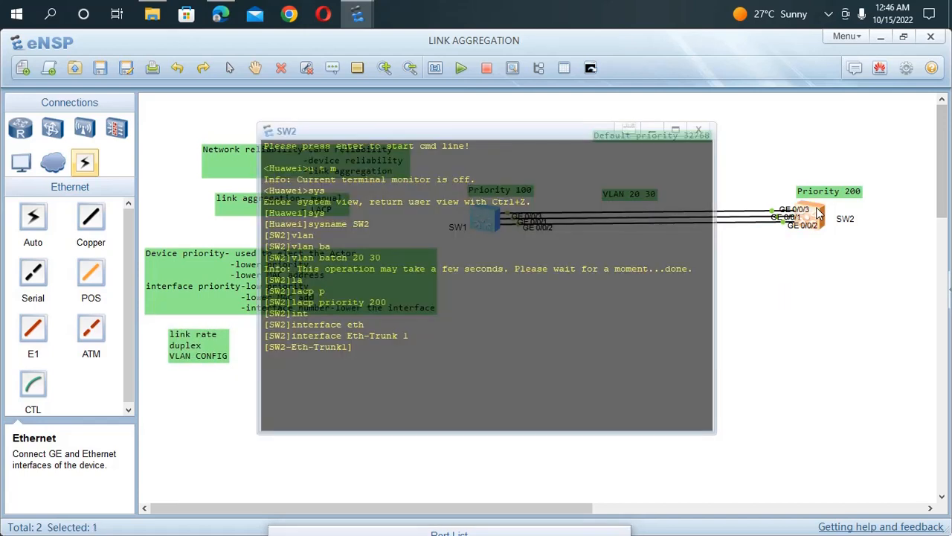
{"action": "type", "text": "POr"}
{"action": "key", "text": "Return"}
{"action": "type", "text": "port li"}
{"action": "key", "text": "Tab"}
{"action": "type", "text": "tru"}
{"action": "key", "text": "Tab"}
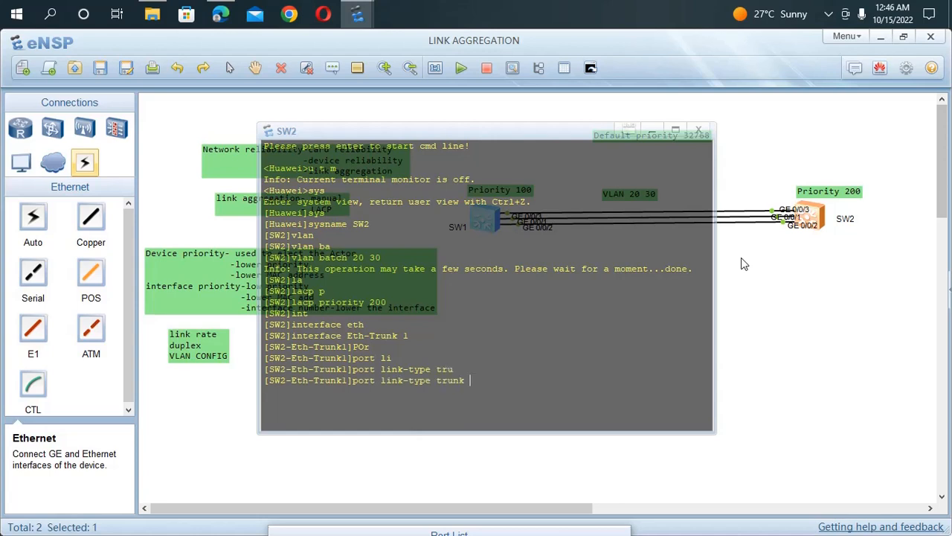
{"action": "key", "text": "Return"}
Step: Allow VLANs 20 and 30 to pass through SW2's Eth-Trunk 1
{"action": "type", "text": "po"}
{"action": "key", "text": "Tab"}
{"action": "type", "text": "t"}
{"action": "key", "text": "Tab"}
{"action": "type", "text": "a"}
{"action": "key", "text": "Tab"}
{"action": "type", "text": "v"}
{"action": "key", "text": "Tab"}
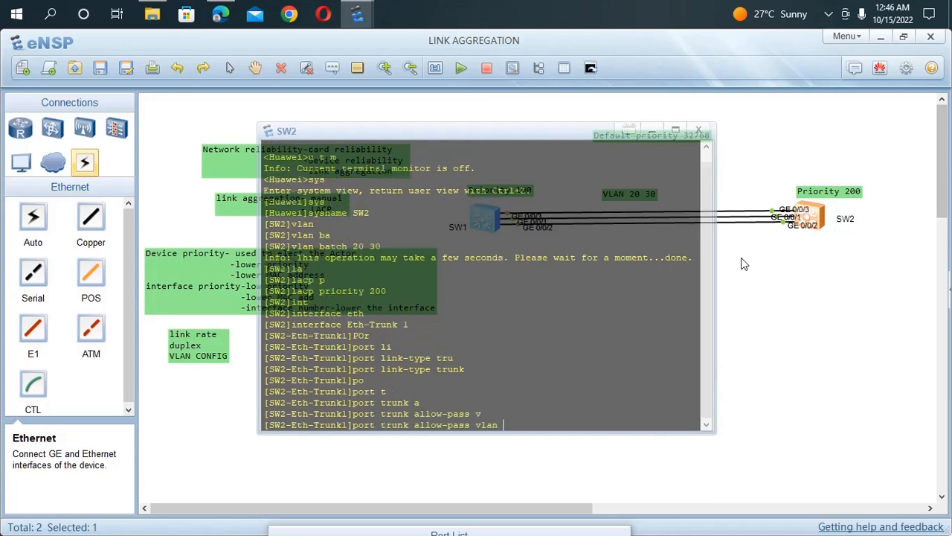
{"action": "type", "text": "20 30"}
{"action": "key", "text": "Return"}
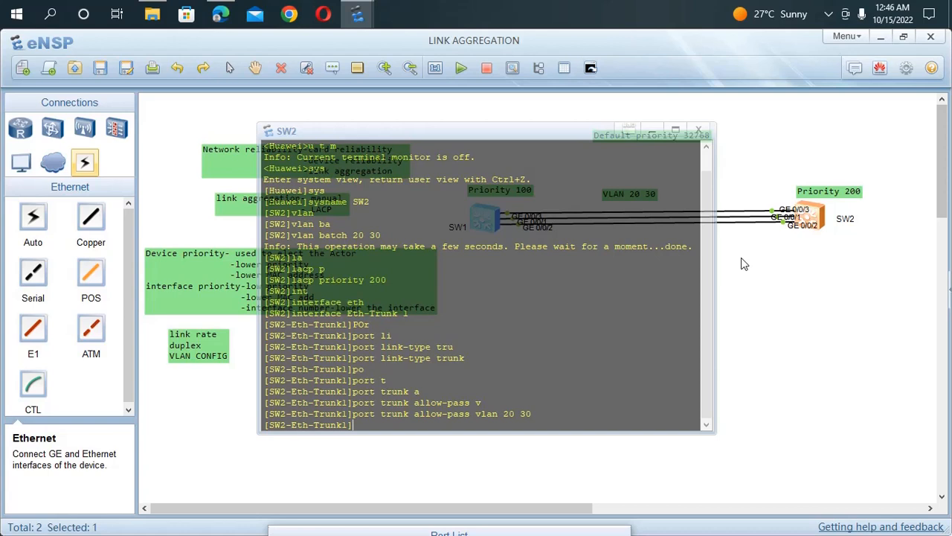
{"action": "type", "text": "k=mo"}
{"action": "key", "text": "Tab"}
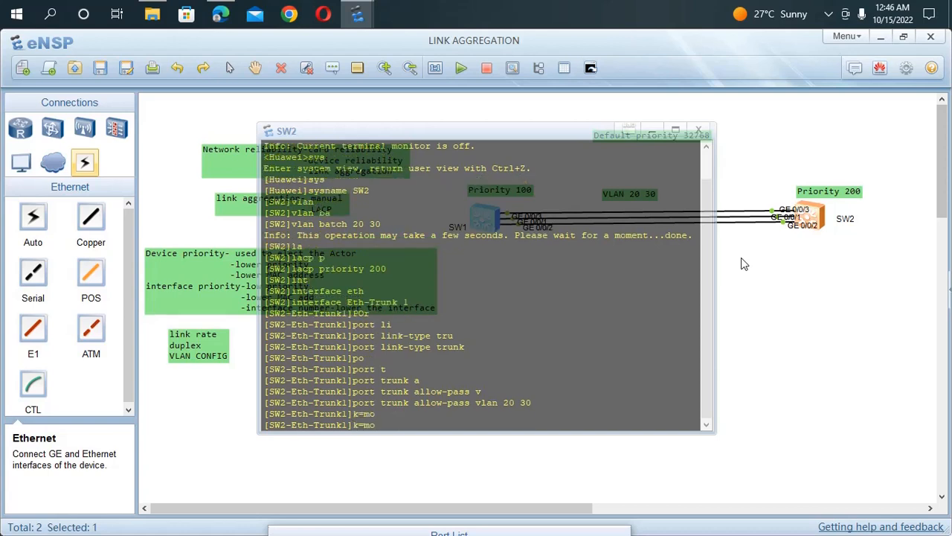
{"action": "key", "text": "BackSpace"}
{"action": "key", "text": "BackSpace"}
{"action": "key", "text": "BackSpace"}
{"action": "key", "text": "BackSpace"}
Step: Set the working mode of SW2's Eth-Trunk 1 to lacp-static
{"action": "type", "text": "mod"}
{"action": "key", "text": "Tab"}
{"action": "type", "text": "la"}
{"action": "key", "text": "Tab"}
{"action": "key", "text": "Return"}
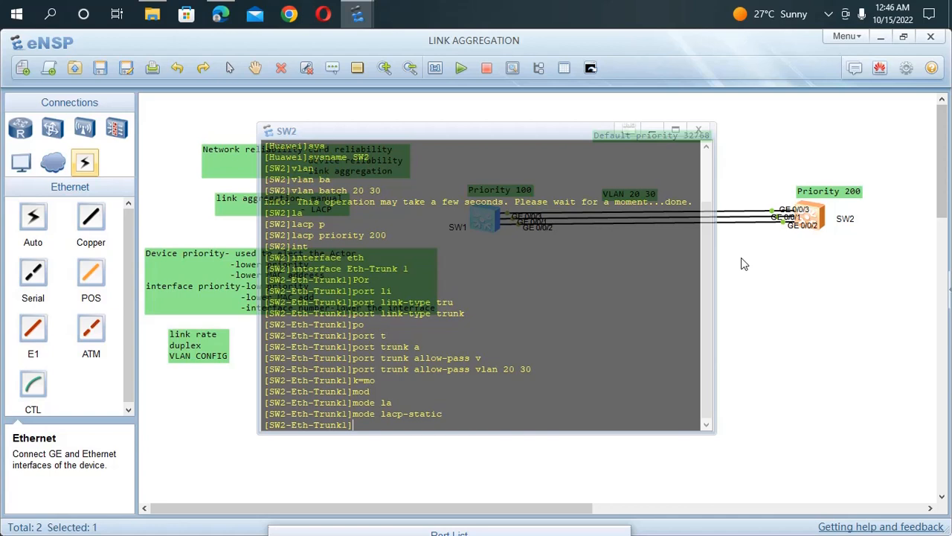
{"action": "type", "text": "l"}
{"action": "key", "text": "Tab"}
{"action": "key", "text": "Tab"}
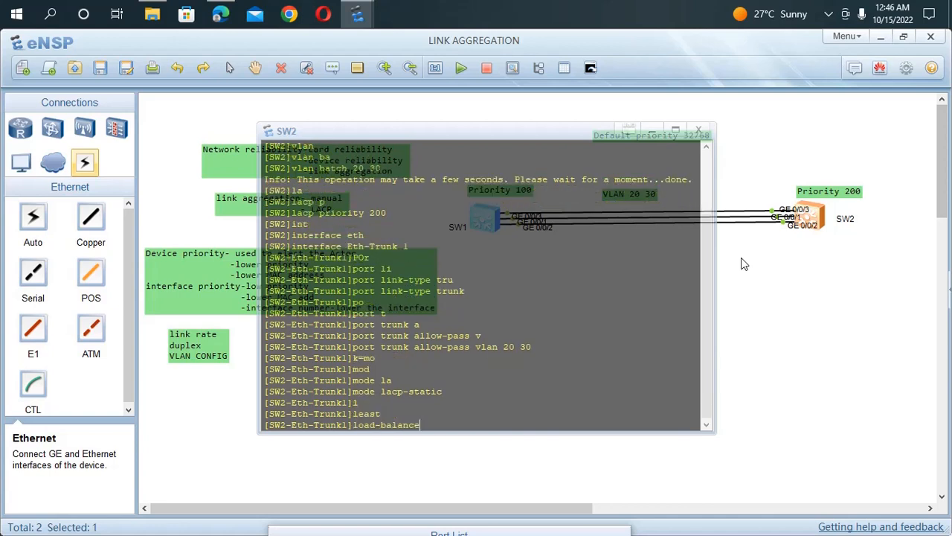
{"action": "key", "text": "BackSpace"}
{"action": "key", "text": "BackSpace"}
{"action": "key", "text": "BackSpace"}
{"action": "key", "text": "BackSpace"}
{"action": "key", "text": "BackSpace"}
{"action": "key", "text": "BackSpace"}
{"action": "key", "text": "BackSpace"}
{"action": "key", "text": "BackSpace"}
{"action": "key", "text": "BackSpace"}
{"action": "key", "text": "BackSpace"}
{"action": "key", "text": "BackSpace"}
{"action": "key", "text": "BackSpace"}
Step: Set the maximum active link number of SW2's Eth-Trunk 1 to 2
{"action": "type", "text": "ma"}
{"action": "key", "text": "Tab"}
{"action": "type", "text": "x"}
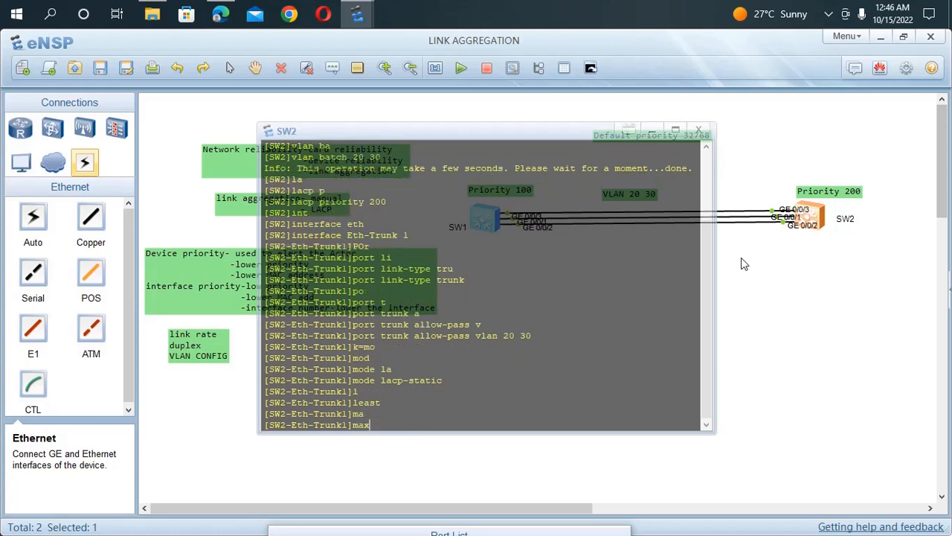
{"action": "type", "text": " a"}
{"action": "key", "text": "Tab"}
{"action": "type", "text": "2"}
{"action": "key", "text": "Return"}
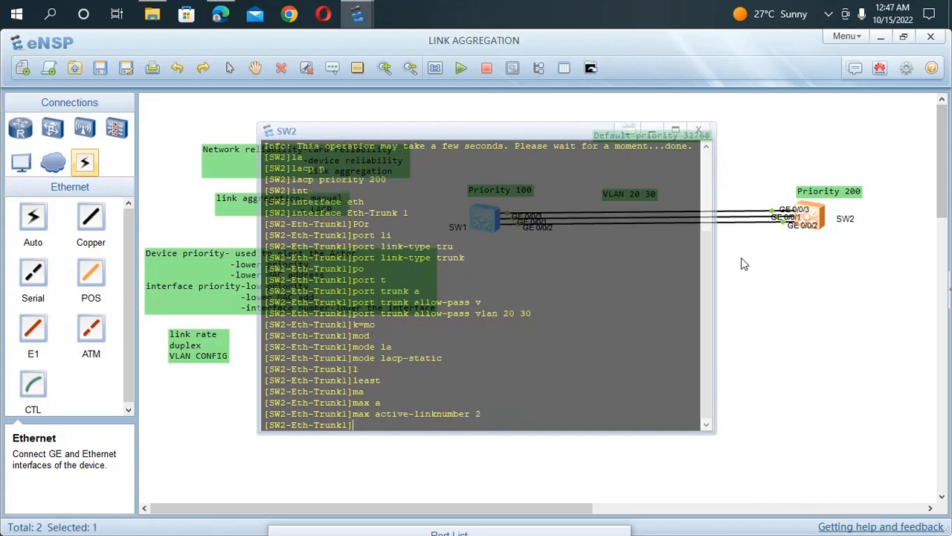
{"action": "type", "text": "pr"}
{"action": "key", "text": "Tab"}
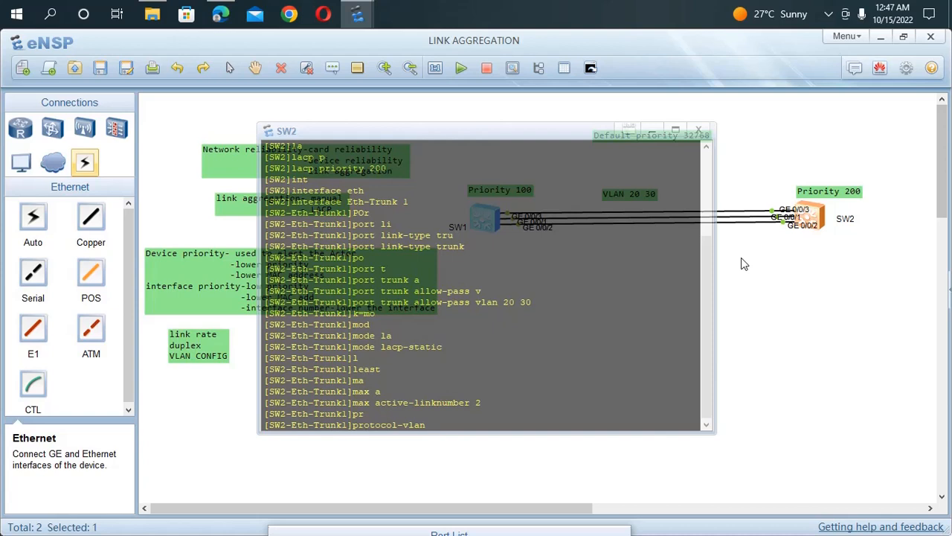
{"action": "key", "text": "BackSpace"}
{"action": "key", "text": "BackSpace"}
{"action": "key", "text": "BackSpace"}
{"action": "key", "text": "BackSpace"}
{"action": "key", "text": "BackSpace"}
{"action": "key", "text": "BackSpace"}
{"action": "key", "text": "BackSpace"}
{"action": "key", "text": "BackSpace"}
{"action": "key", "text": "BackSpace"}
{"action": "key", "text": "BackSpace"}
{"action": "key", "text": "BackSpace"}
{"action": "key", "text": "BackSpace"}
{"action": "key", "text": "BackSpace"}
{"action": "key", "text": "BackSpace"}
Step: Enable LACP preemption on SW2's Eth-Trunk 1
{"action": "type", "text": "la"}
{"action": "key", "text": "Tab"}
{"action": "type", "text": "p"}
{"action": "key", "text": "Tab"}
{"action": "type", "text": "e"}
{"action": "key", "text": "Tab"}
{"action": "key", "text": "Return"}
{"action": "type", "text": "p"}
{"action": "key", "text": "Tab"}
{"action": "key", "text": "BackSpace"}
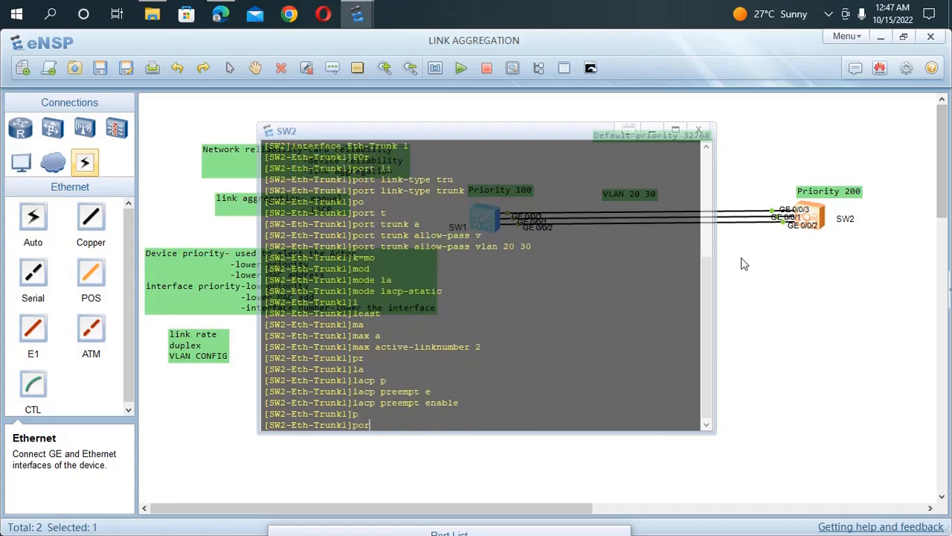
{"action": "key", "text": "BackSpace"}
{"action": "key", "text": "BackSpace"}
{"action": "key", "text": "BackSpace"}
Step: Set the LACP preemption delay of SW2's Eth-Trunk 1 to 10
{"action": "type", "text": "la"}
{"action": "key", "text": "Tab"}
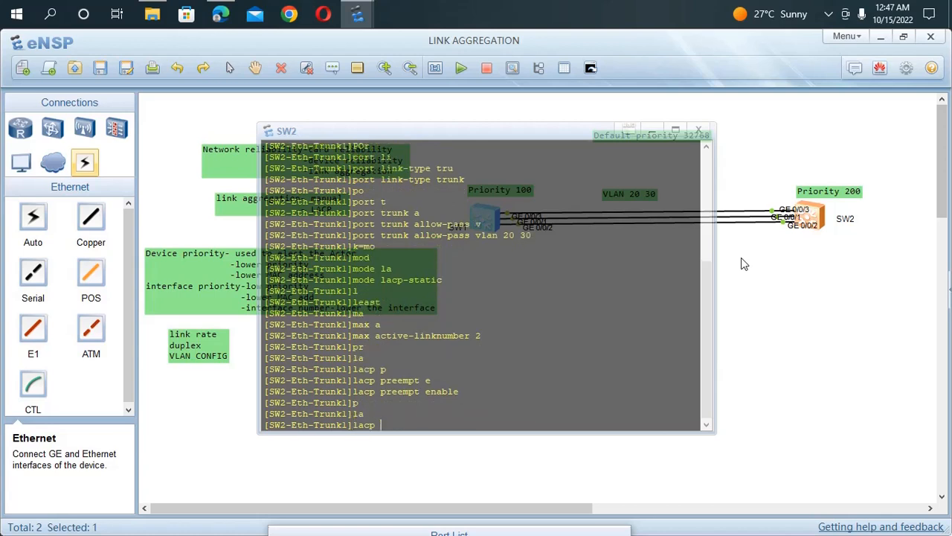
{"action": "type", "text": "p"}
{"action": "key", "text": "Tab"}
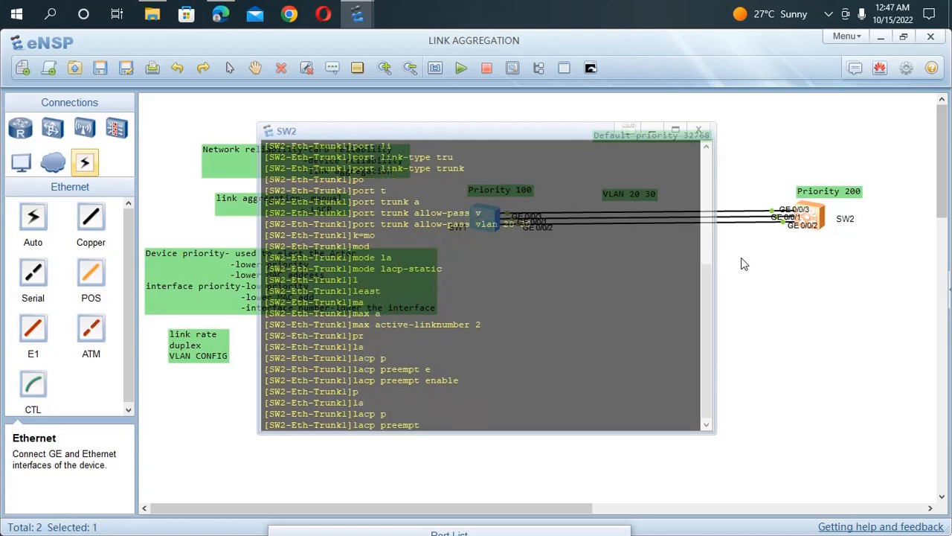
{"action": "type", "text": "de"}
{"action": "key", "text": "Tab"}
{"action": "type", "text": "10"}
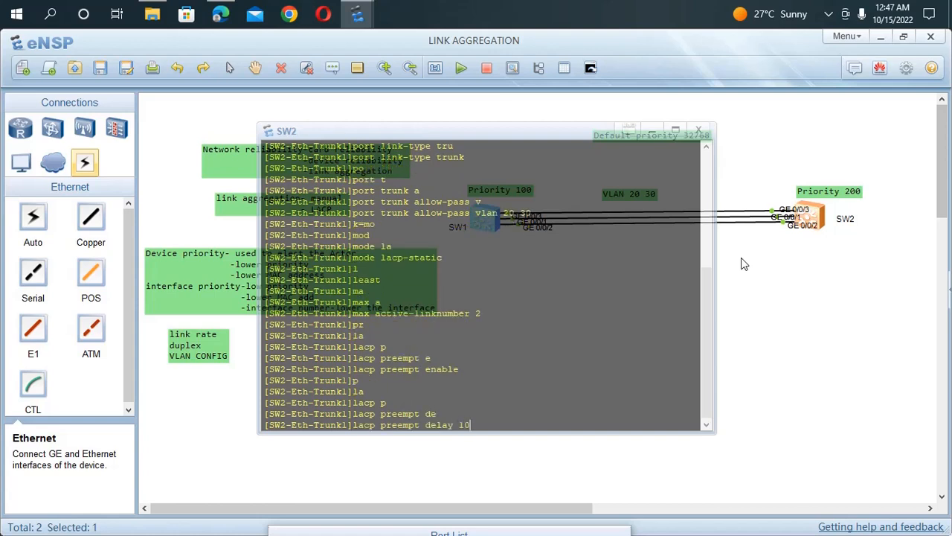
{"action": "key", "text": "Return"}
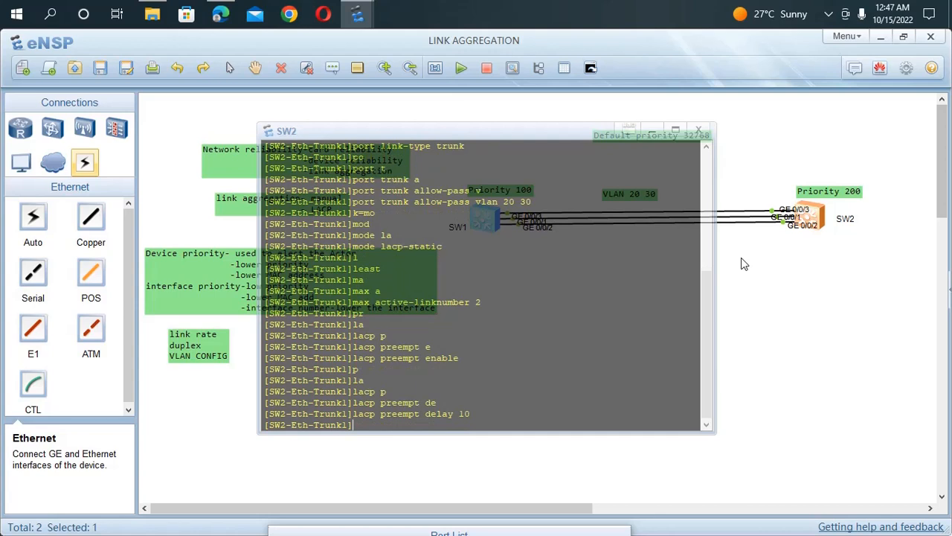
Step: Display the current configuration of SW2's Eth-Trunk 1 and review the command history in SW1's console
{"action": "type", "text": "dis this"}
{"action": "key", "text": "Return"}
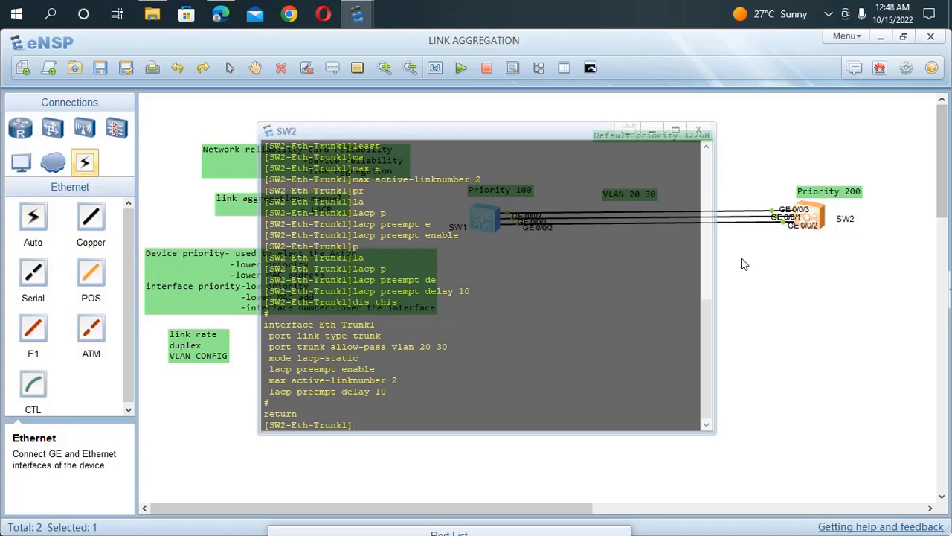
{"action": "left_click", "coordinate": [756, 264]}
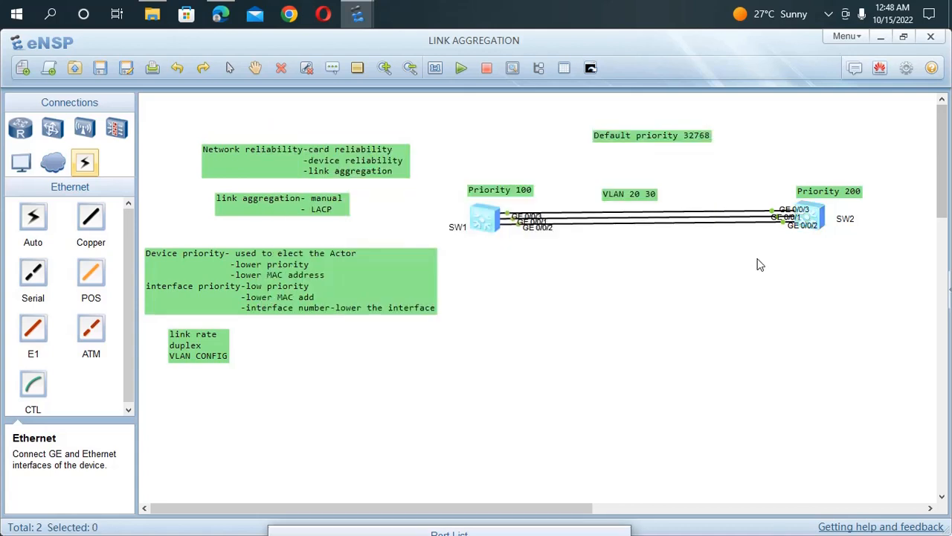
{"action": "double_click", "coordinate": [487, 229]}
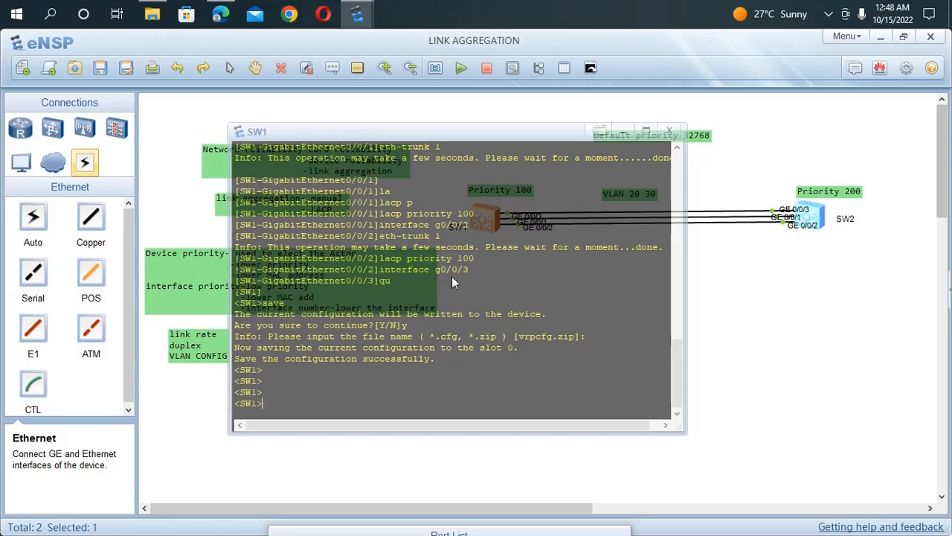
Step: Add GigabitEthernet 0/0/1 to 0/0/3 as member ports of SW2's Eth-Trunk 1 and display the trunk's configuration
{"action": "double_click", "coordinate": [805, 225]}
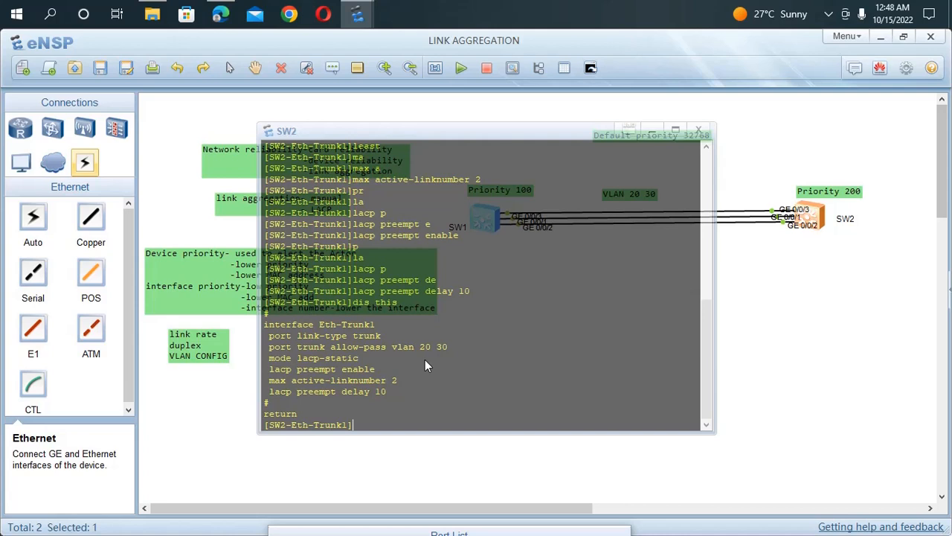
{"action": "type", "text": "t"}
{"action": "key", "text": "Tab"}
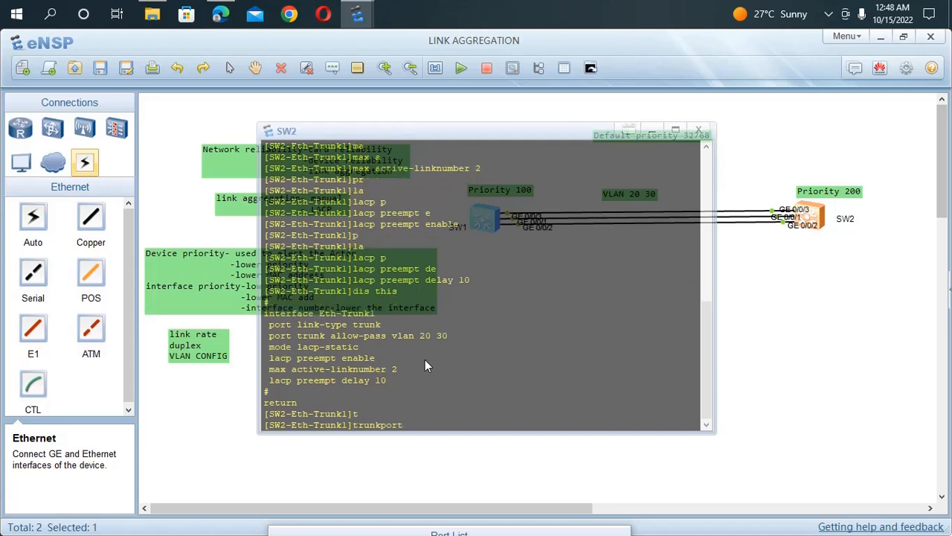
{"action": "type", "text": "g"}
{"action": "key", "text": "Tab"}
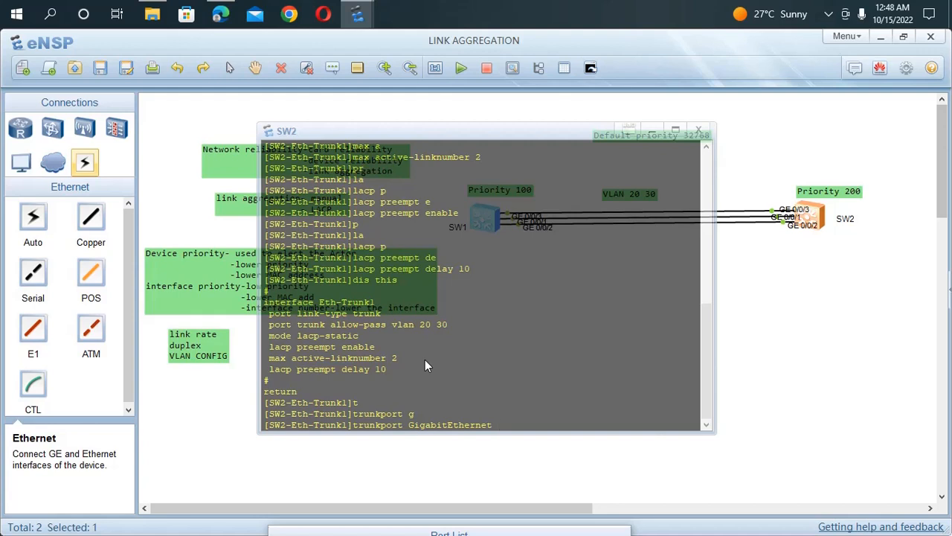
{"action": "type", "text": "0/0/1 to 0/0/3"}
{"action": "key", "text": "Return"}
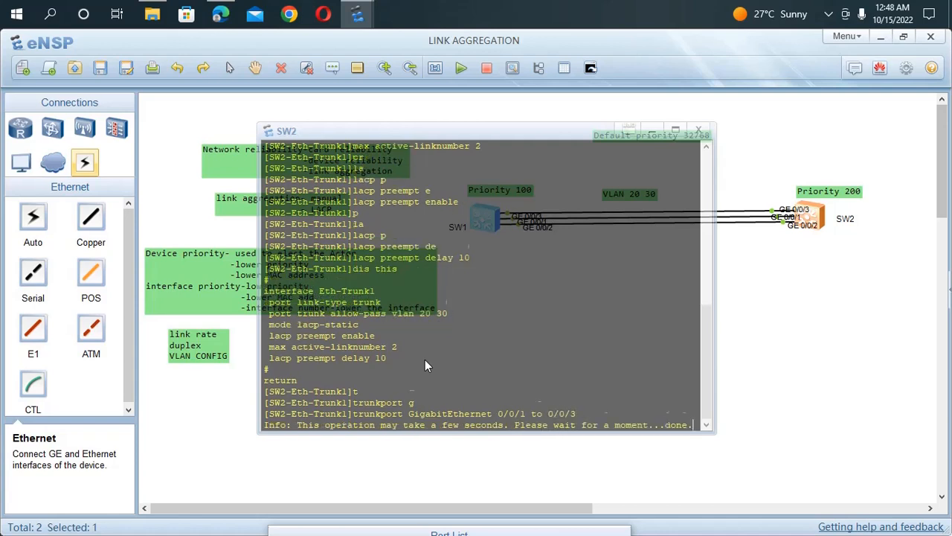
{"action": "type", "text": "dis this"}
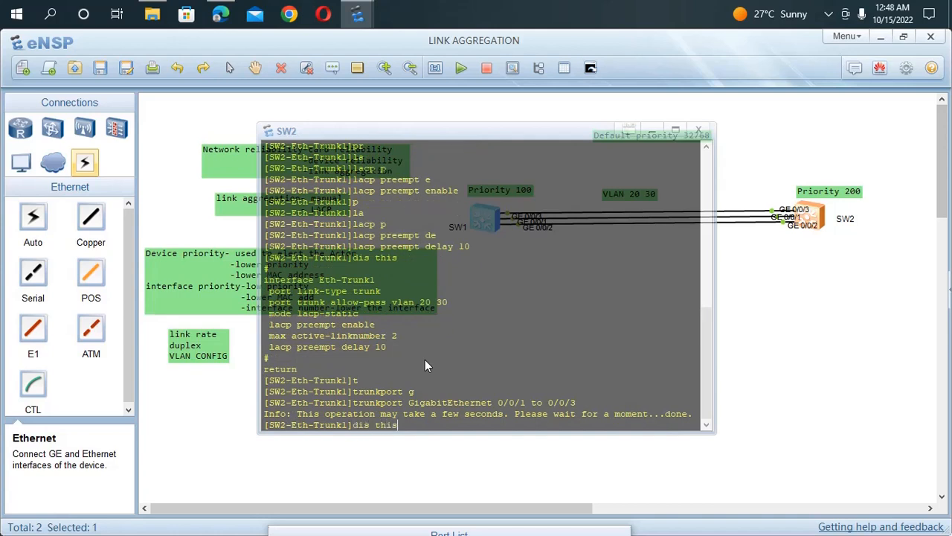
{"action": "key", "text": "Return"}
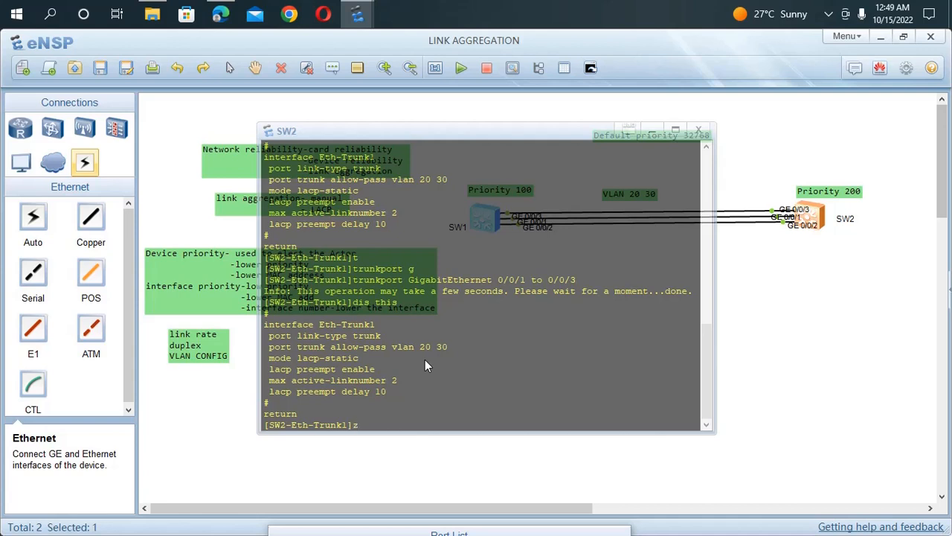
Step: Save SW2's configuration to the device under the default file name and save the topology
{"action": "key", "text": "ctrl+z"}
{"action": "type", "text": "save"}
{"action": "key", "text": "Return"}
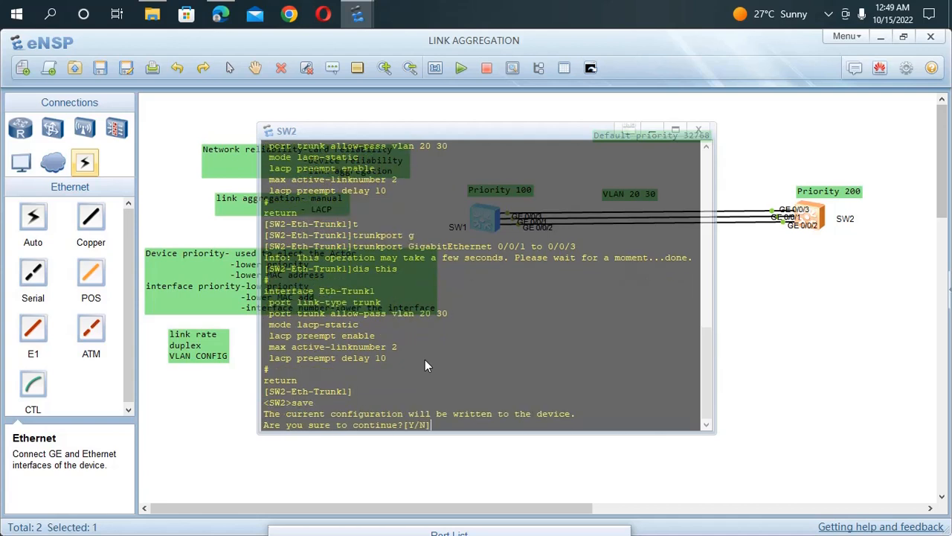
{"action": "type", "text": "y"}
{"action": "key", "text": "Return"}
{"action": "key", "text": "Return"}
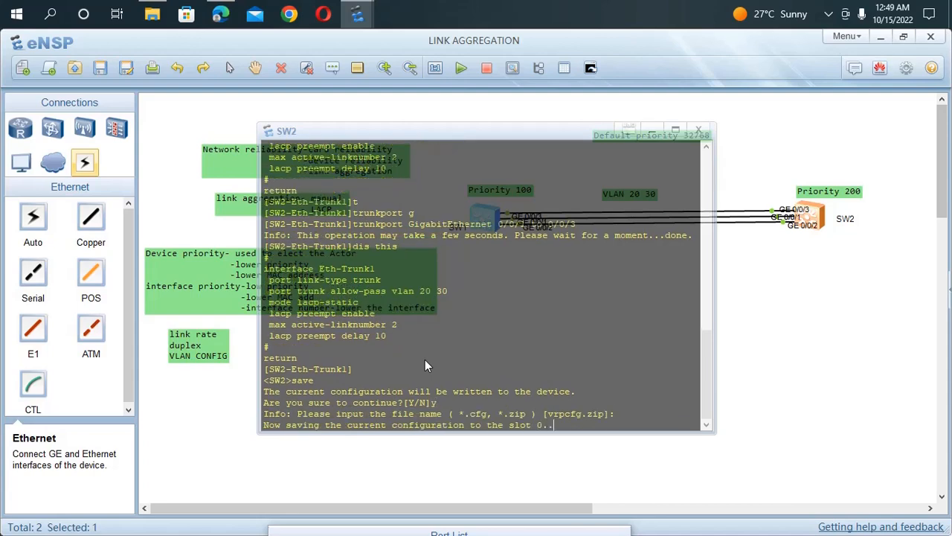
{"action": "key", "text": "Return"}
{"action": "key", "text": "Return"}
{"action": "key", "text": "Return"}
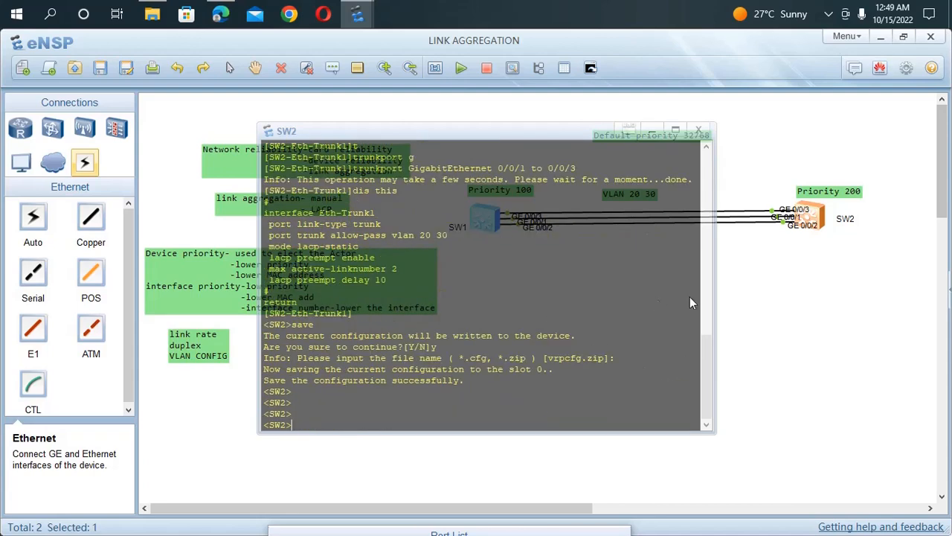
{"action": "left_click", "coordinate": [792, 305]}
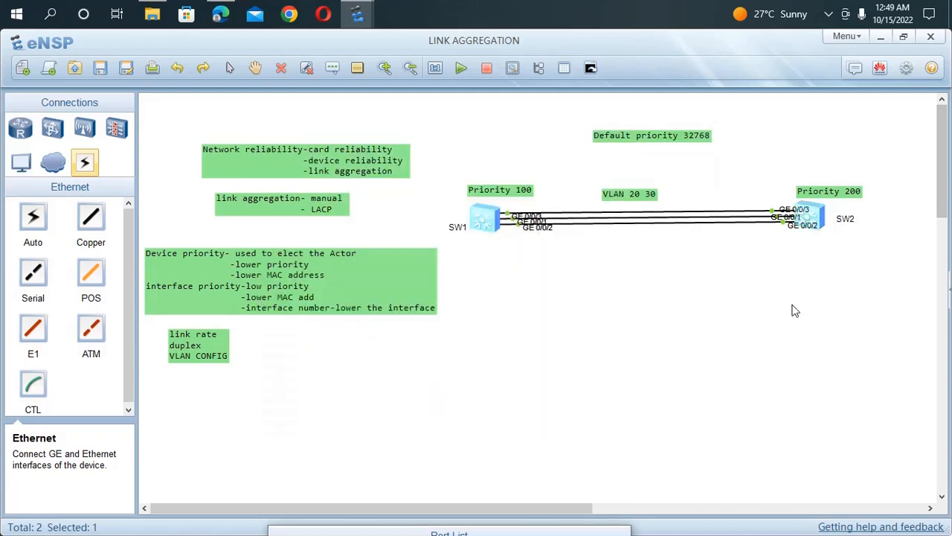
{"action": "left_click", "coordinate": [99, 68]}
Step: Display the Eth-Trunk 1 state information on SW1 from the system view
{"action": "double_click", "coordinate": [484, 217]}
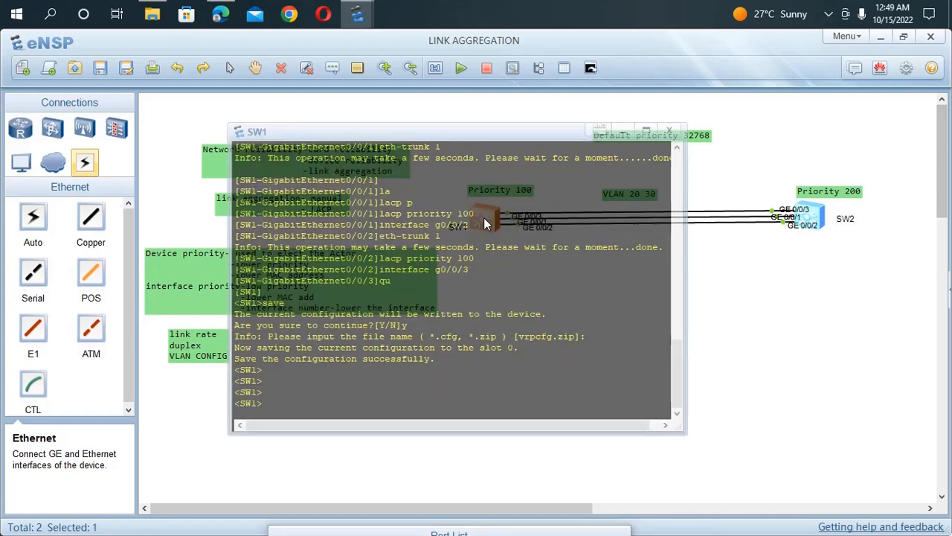
{"action": "type", "text": "sys"}
{"action": "key", "text": "Return"}
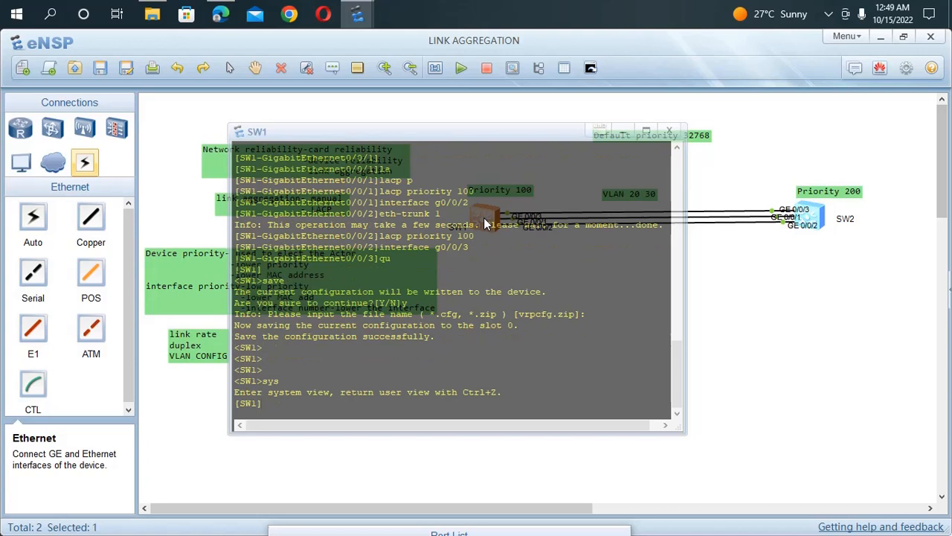
{"action": "type", "text": "dis eth"}
{"action": "key", "text": "Tab"}
{"action": "type", "text": "1"}
{"action": "key", "text": "Return"}
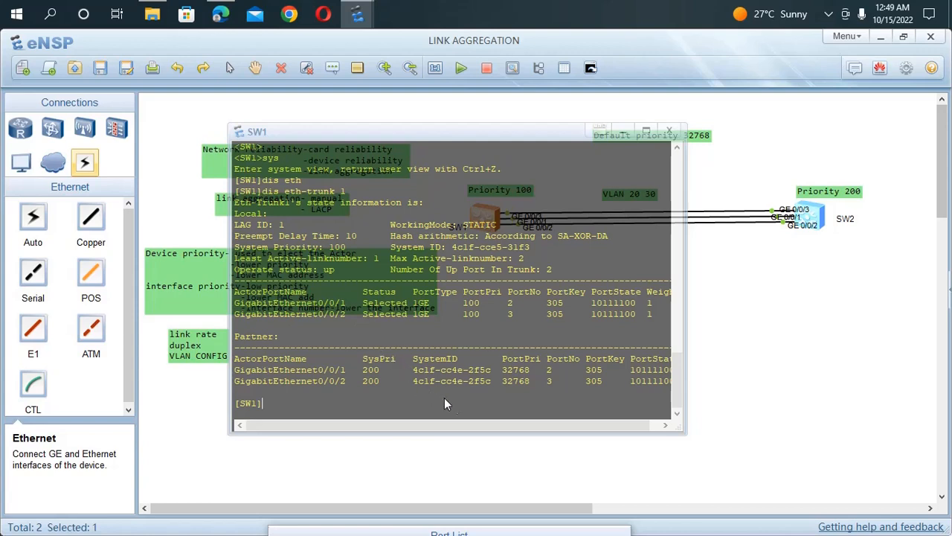
{"action": "left_click", "coordinate": [562, 472]}
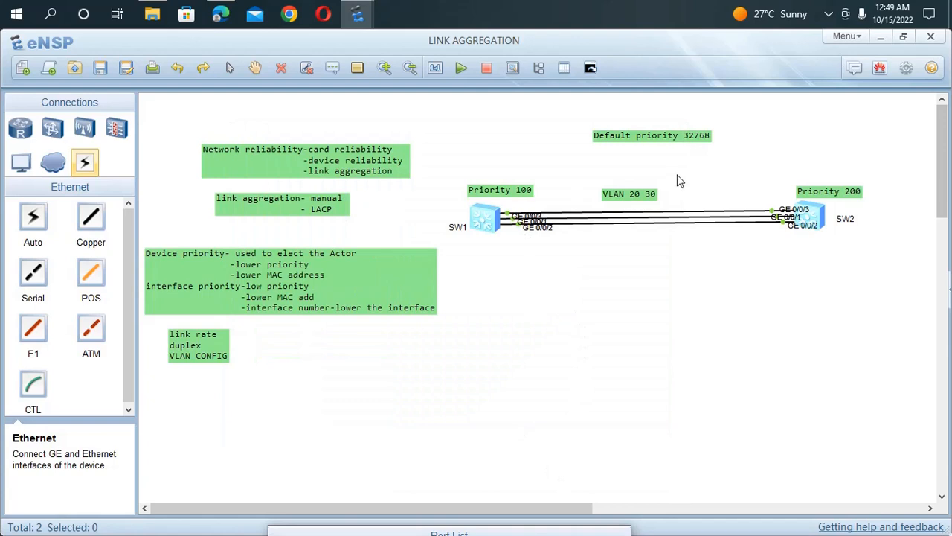
Step: Display the Eth-Trunk 1 state information on SW2
{"action": "double_click", "coordinate": [811, 227]}
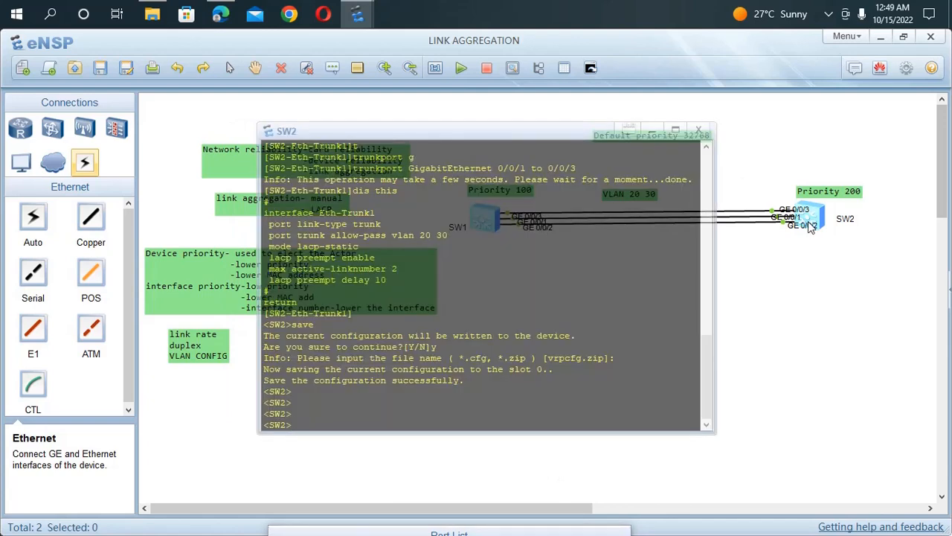
{"action": "type", "text": "dis eth"}
{"action": "key", "text": "Tab"}
{"action": "type", "text": "1"}
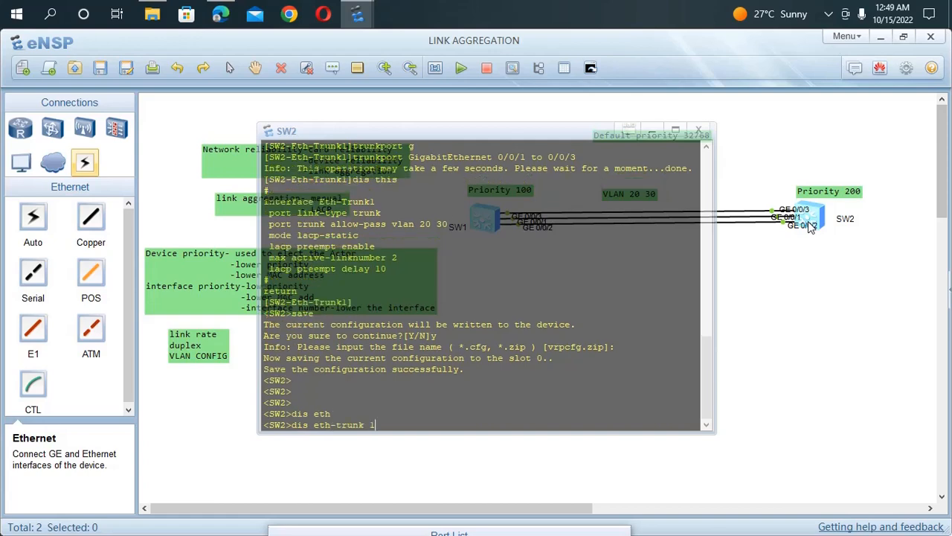
{"action": "key", "text": "Return"}
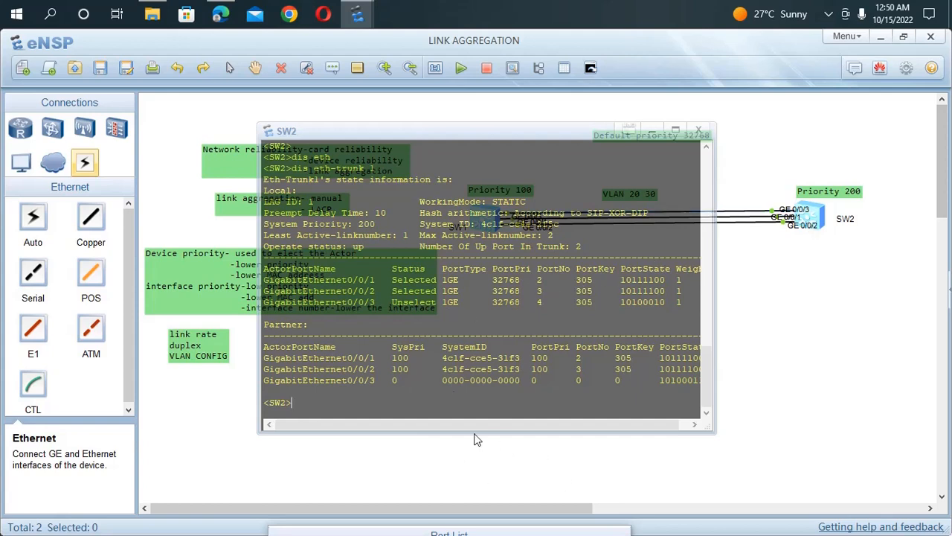
{"action": "left_click", "coordinate": [780, 401]}
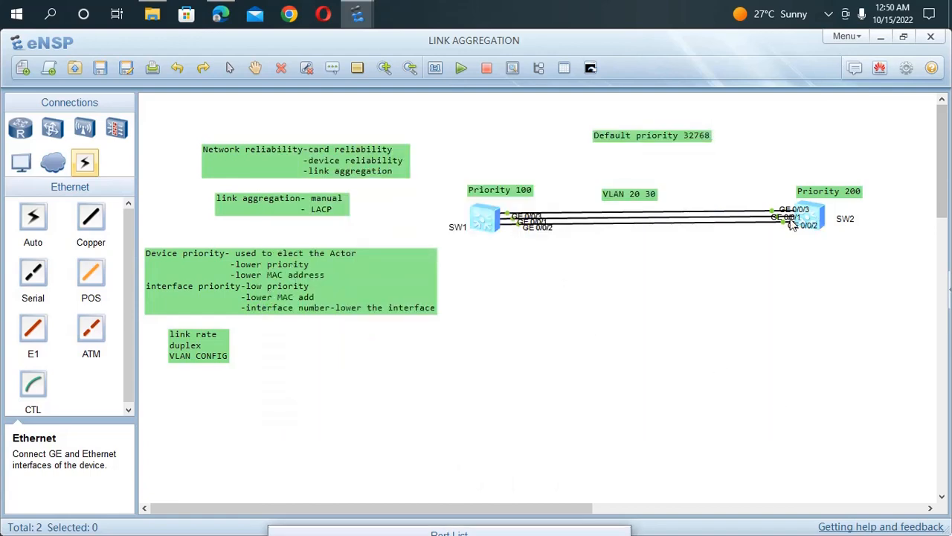
Step: Enter the interface view of GigabitEthernet 0/0/3 on SW1
{"action": "double_click", "coordinate": [488, 225]}
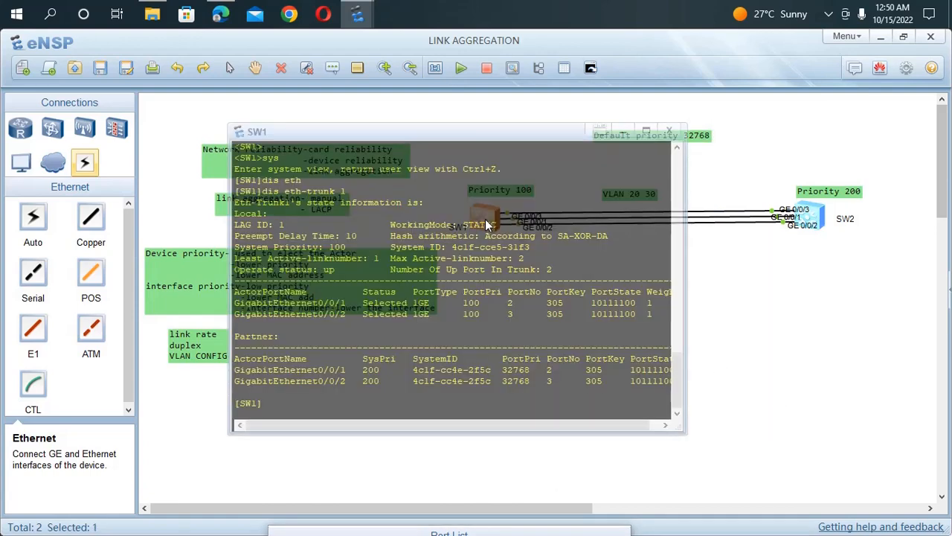
{"action": "type", "text": "int"}
{"action": "key", "text": "Tab"}
{"action": "type", "text": "eth"}
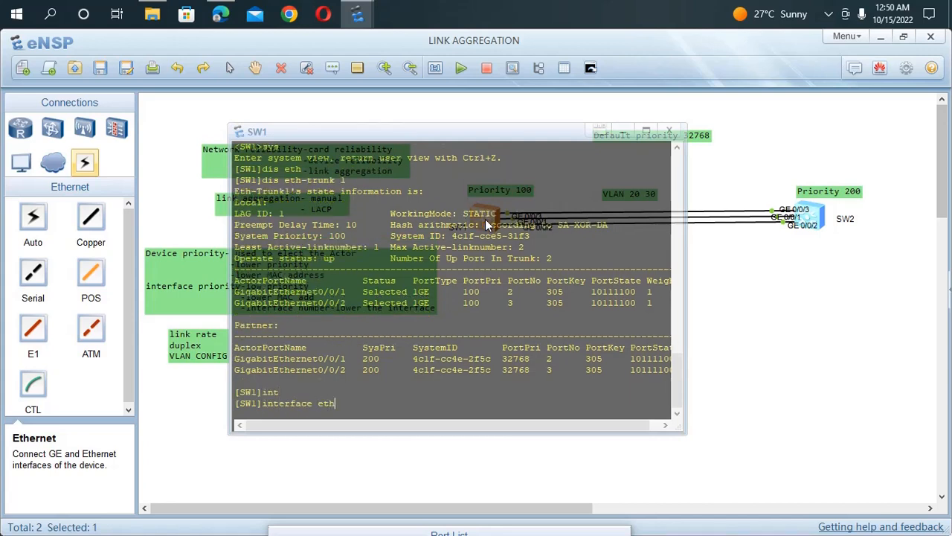
{"action": "key", "text": "Tab"}
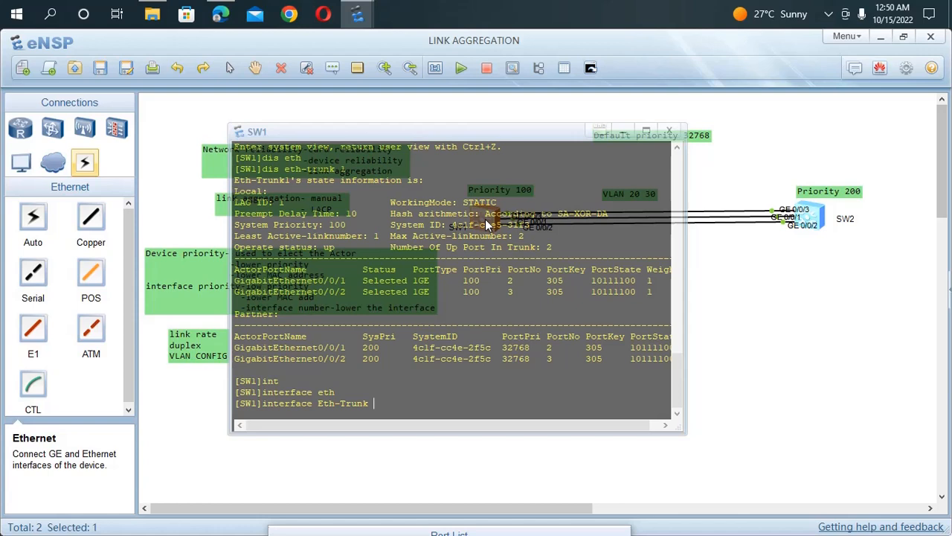
{"action": "key", "text": "BackSpace"}
{"action": "key", "text": "BackSpace"}
{"action": "key", "text": "BackSpace"}
{"action": "key", "text": "BackSpace"}
{"action": "key", "text": "BackSpace"}
{"action": "key", "text": "BackSpace"}
{"action": "key", "text": "BackSpace"}
{"action": "key", "text": "BackSpace"}
{"action": "key", "text": "BackSpace"}
{"action": "type", "text": "g"}
{"action": "type", "text": "0/0/"}
{"action": "type", "text": "2"}
{"action": "key", "text": "BackSpace"}
{"action": "type", "text": "3"}
{"action": "key", "text": "Return"}
Step: Display the current configuration of SW1's GigabitEthernet 0/0/3 interface
{"action": "type", "text": "dis gth"}
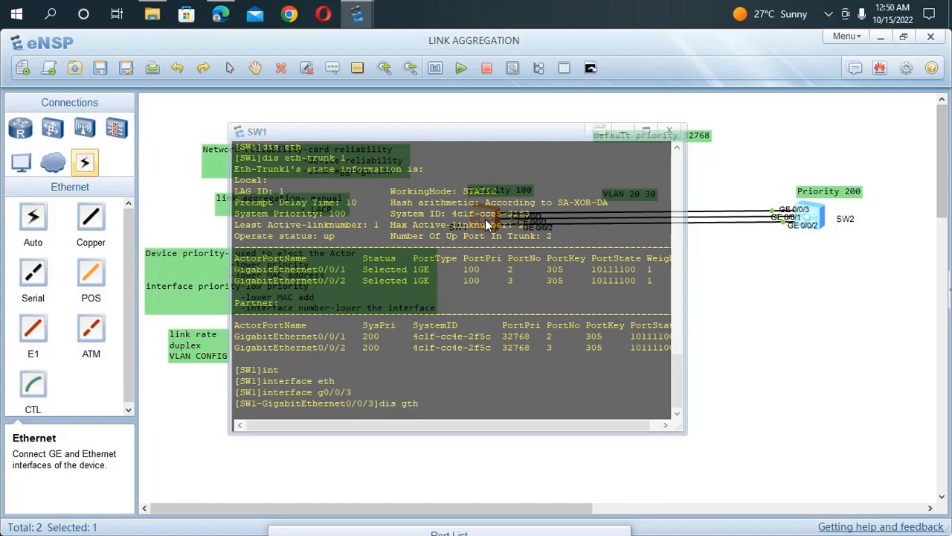
{"action": "key", "text": "BackSpace"}
{"action": "key", "text": "BackSpace"}
{"action": "key", "text": "BackSpace"}
{"action": "type", "text": "thu"}
{"action": "key", "text": "BackSpace"}
{"action": "type", "text": "is"}
{"action": "key", "text": "Return"}
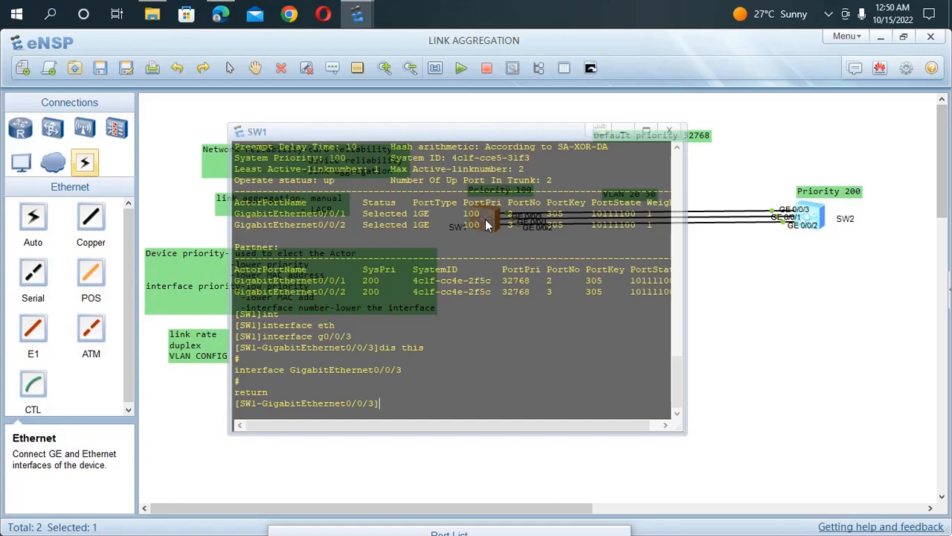
Step: Add SW1's GigabitEthernet 0/0/3 to Eth-Trunk 1 and return to the system view
{"action": "type", "text": "et"}
{"action": "key", "text": "Tab"}
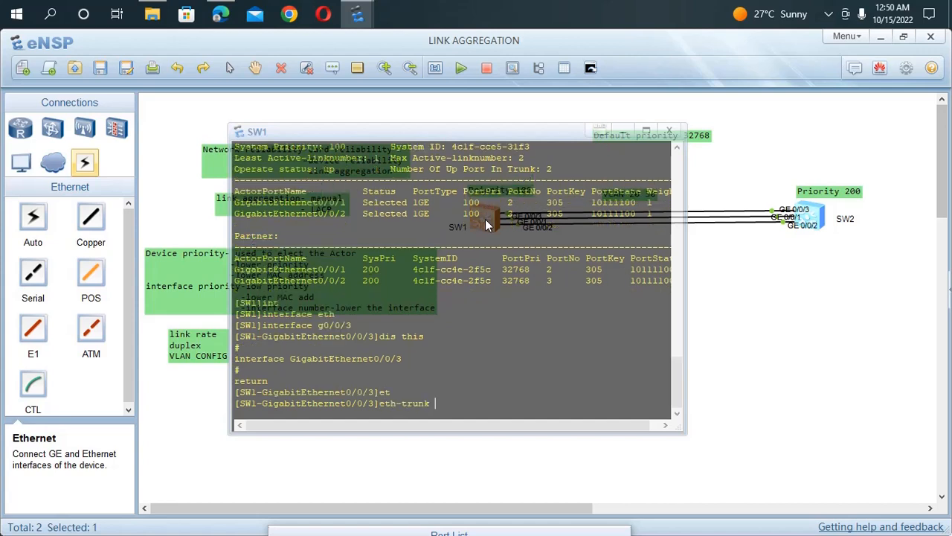
{"action": "type", "text": "1"}
{"action": "key", "text": "Return"}
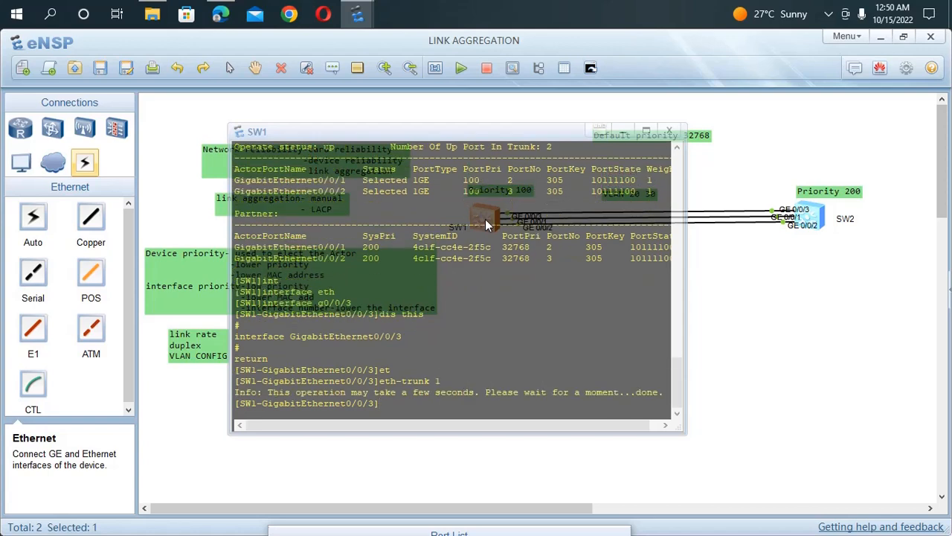
{"action": "type", "text": "qu"}
{"action": "key", "text": "Return"}
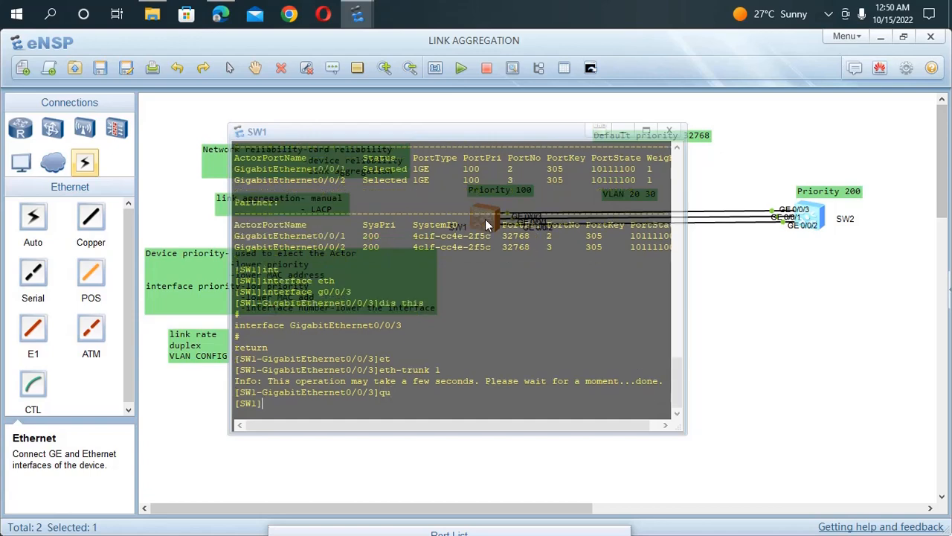
{"action": "left_click", "coordinate": [848, 327]}
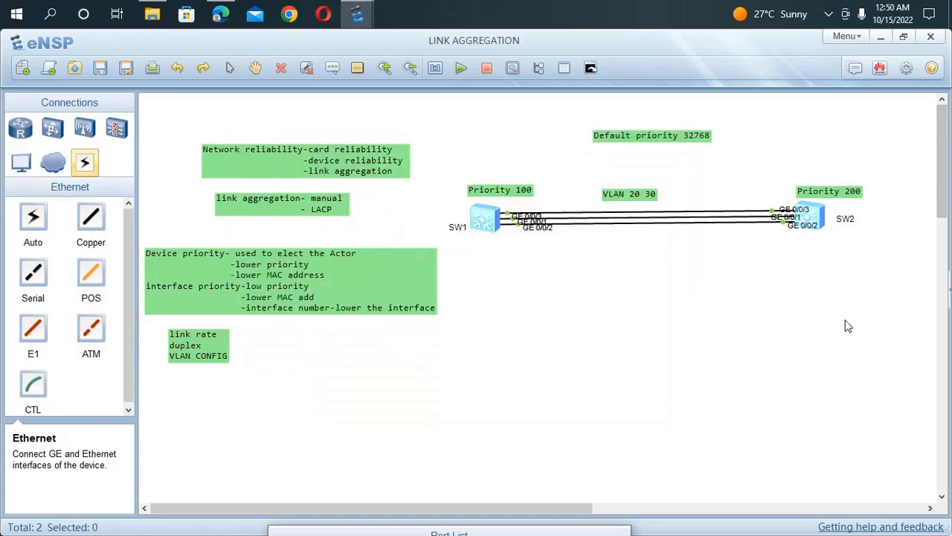
Step: Try to enter the interface view of GigabitEthernet 0/0/1 on SW2 from the user view
{"action": "double_click", "coordinate": [811, 218]}
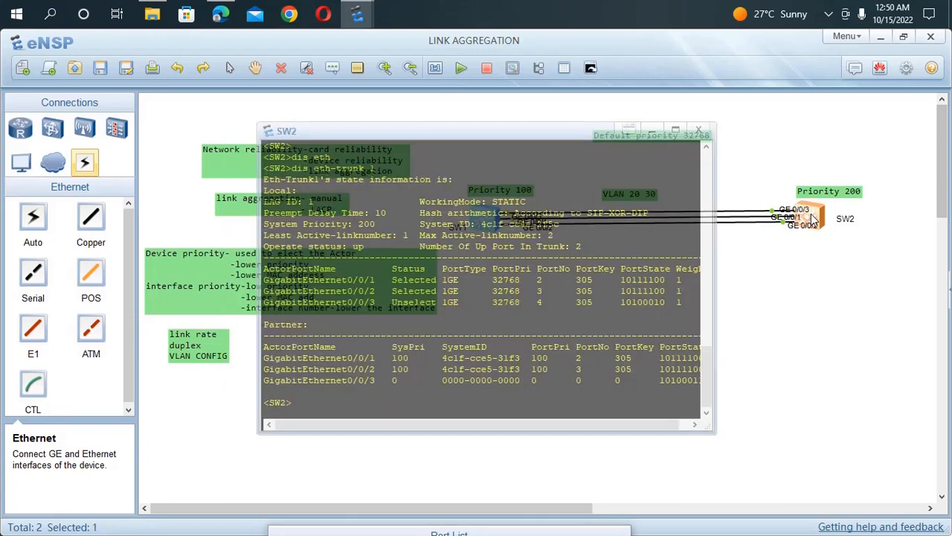
{"action": "type", "text": "int"}
{"action": "key", "text": "Tab"}
{"action": "type", "text": "e"}
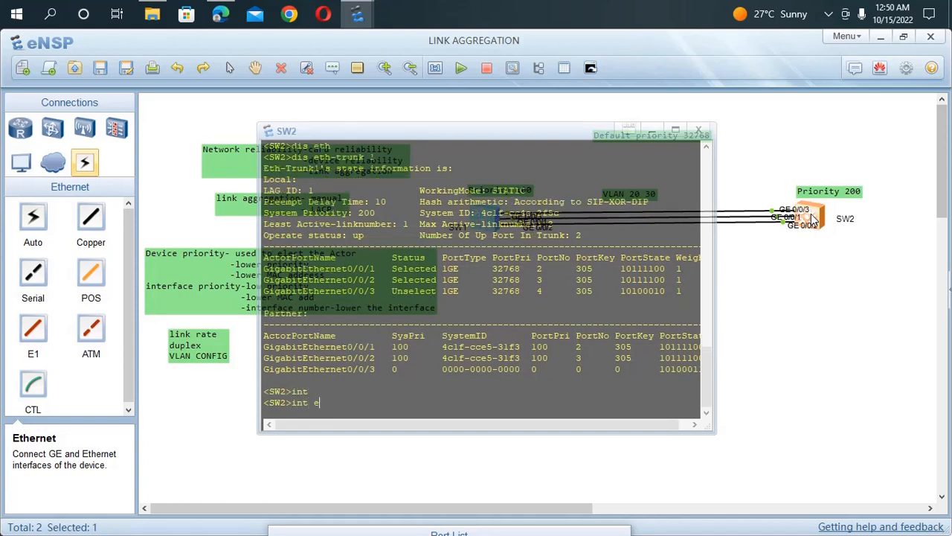
{"action": "key", "text": "BackSpace"}
{"action": "type", "text": "g0/0/1"}
{"action": "key", "text": "Return"}
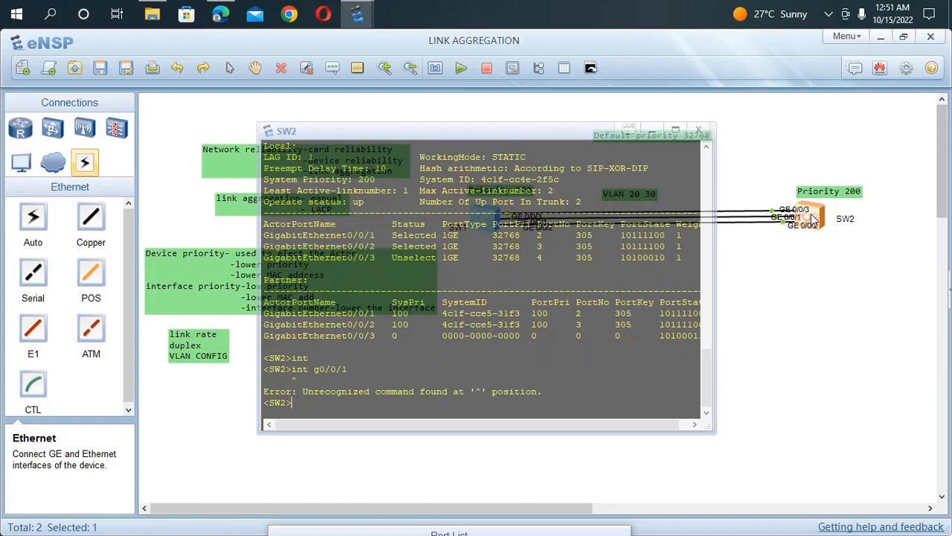
Step: Enter the system view on SW2 and go to the interface view of GigabitEthernet 0/0/3
{"action": "type", "text": "sys"}
{"action": "key", "text": "Return"}
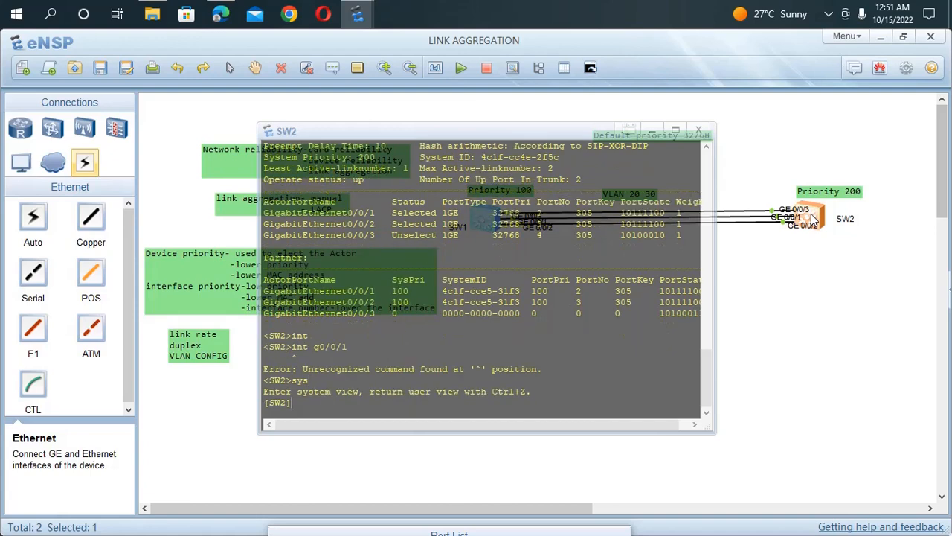
{"action": "type", "text": "sys"}
{"action": "key", "text": "Up"}
{"action": "key", "text": "Return"}
{"action": "key", "text": "Up"}
{"action": "key", "text": "BackSpace"}
{"action": "type", "text": "3"}
{"action": "key", "text": "Return"}
Step: Display the current configuration of SW2's GigabitEthernet 0/0/3 interface
{"action": "type", "text": "d"}
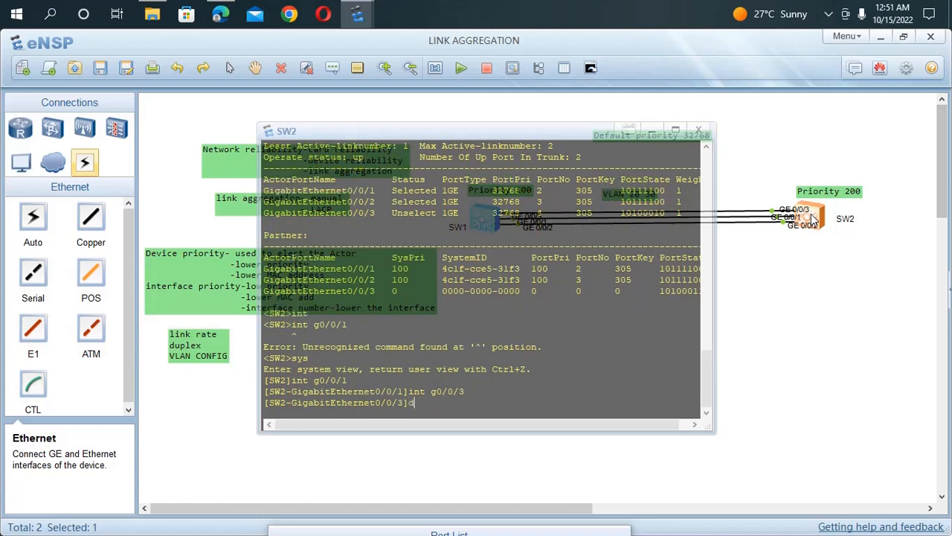
{"action": "type", "text": "is this"}
{"action": "key", "text": "Return"}
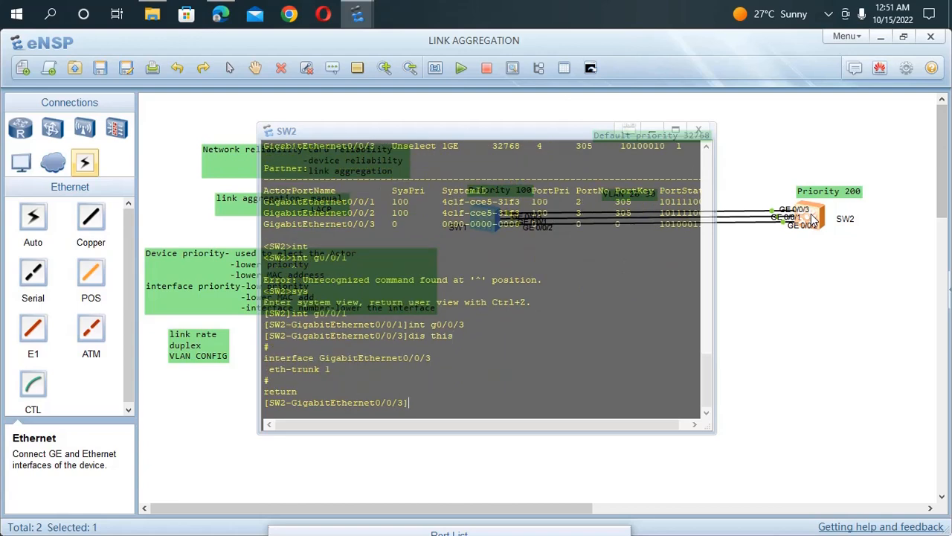
Step: Display the state information of Eth-Trunk 1 on SW1
{"action": "left_click", "coordinate": [207, 378]}
{"action": "double_click", "coordinate": [489, 220]}
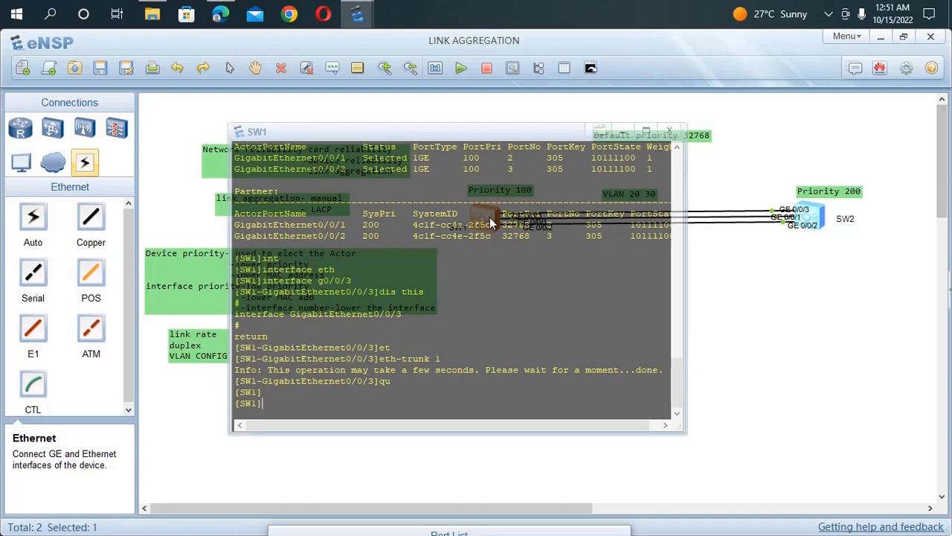
{"action": "type", "text": "interface g0/0/3"}
{"action": "key", "text": "Up"}
{"action": "key", "text": "Return"}
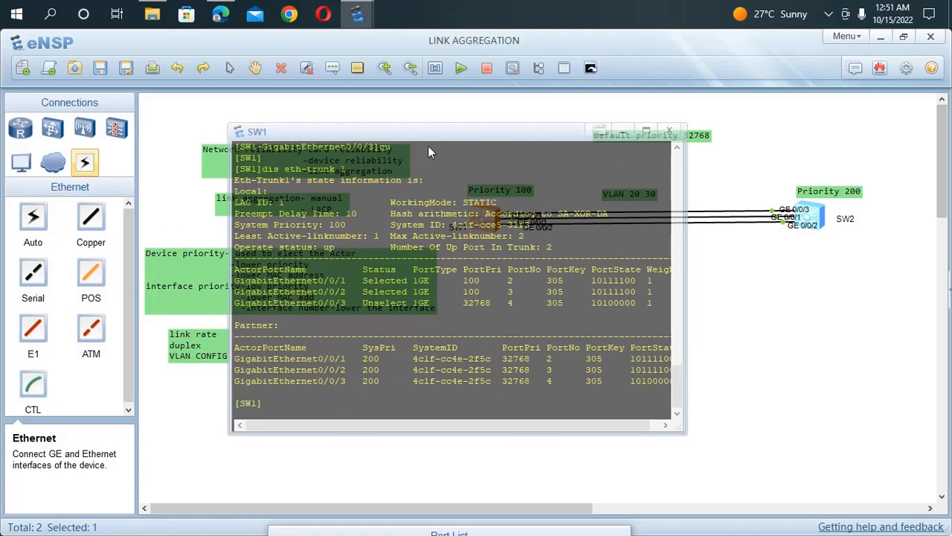
Step: Examine the LAG ID, preempt delay, system priority and least and maximum active link numbers in SW1's Eth-Trunk 1 output
{"action": "left_click_drag", "start_coordinate": [439, 142], "coordinate": [677, 234]}
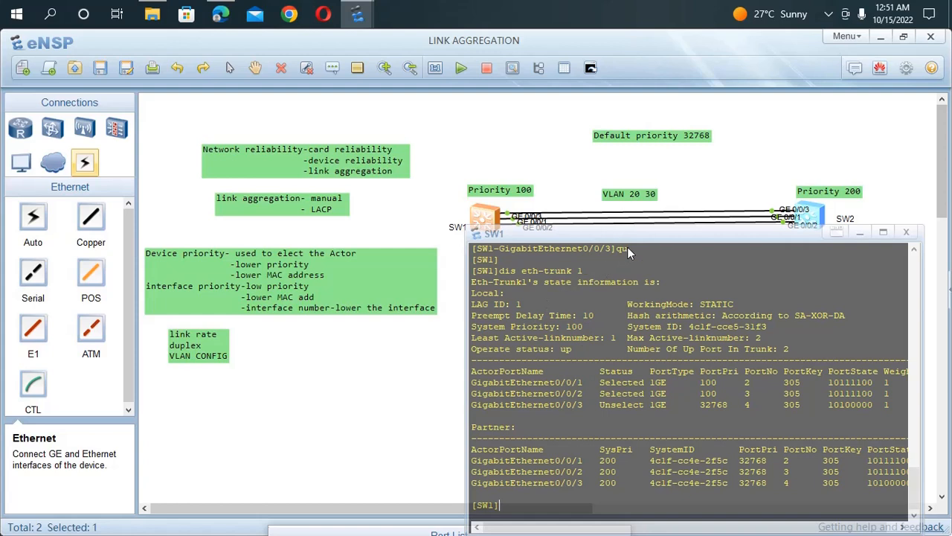
{"action": "left_click_drag", "start_coordinate": [590, 264], "coordinate": [534, 281]}
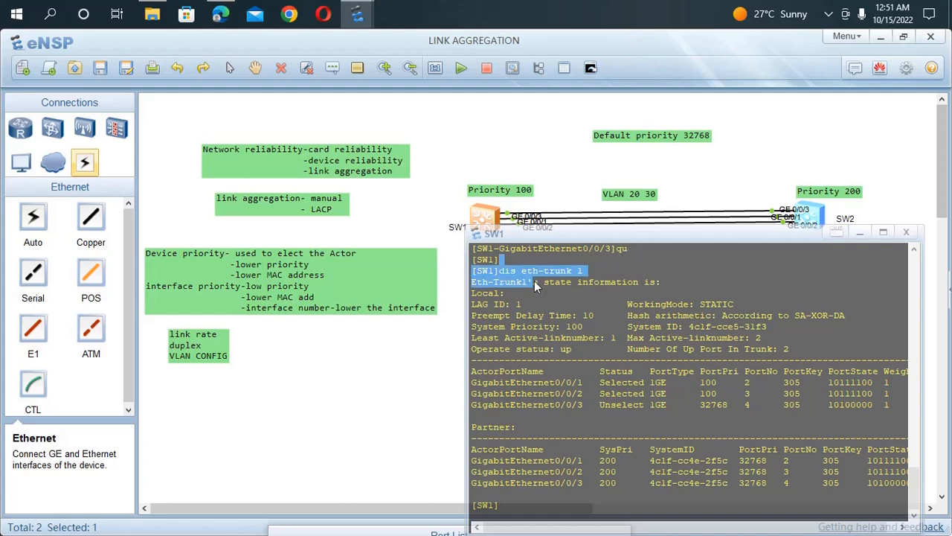
{"action": "left_click", "coordinate": [542, 310]}
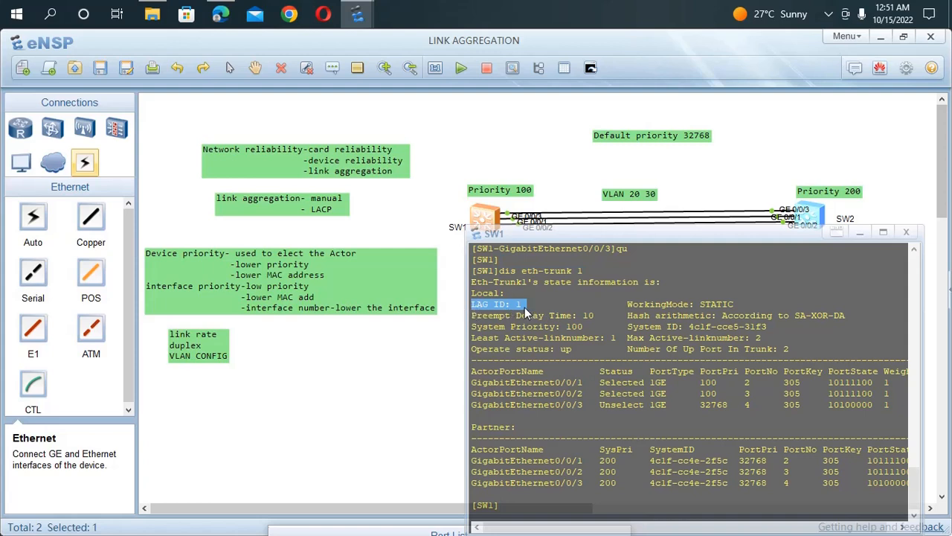
{"action": "left_click_drag", "start_coordinate": [599, 315], "coordinate": [583, 316]}
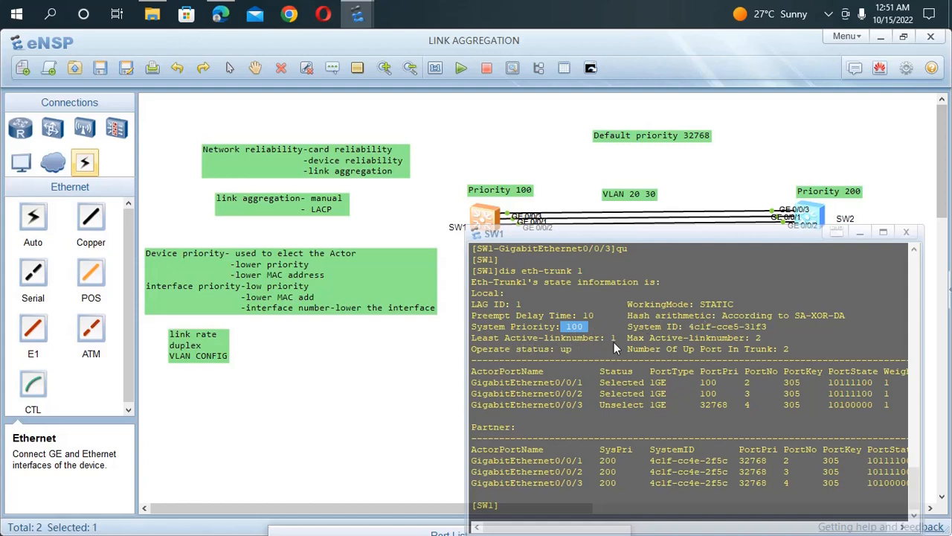
{"action": "left_click_drag", "start_coordinate": [616, 341], "coordinate": [567, 339]}
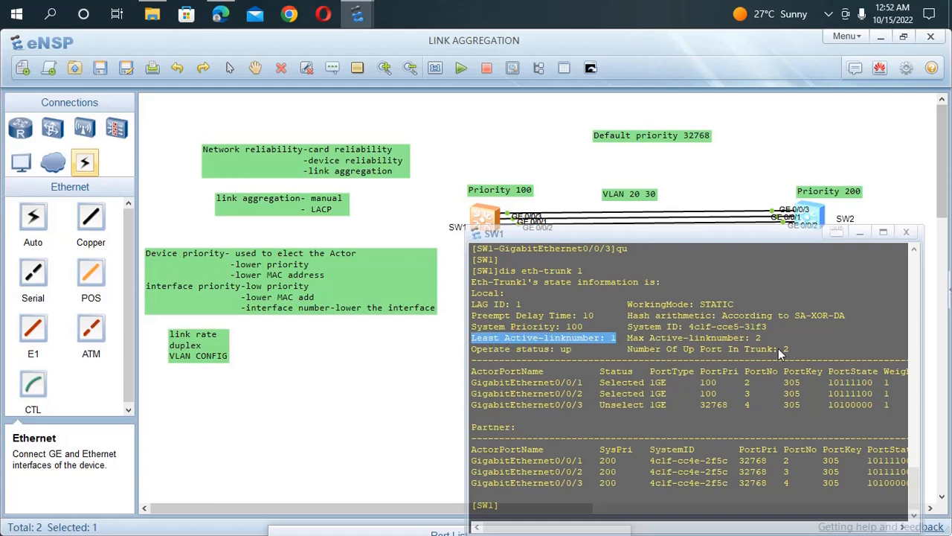
{"action": "left_click_drag", "start_coordinate": [772, 341], "coordinate": [629, 342]}
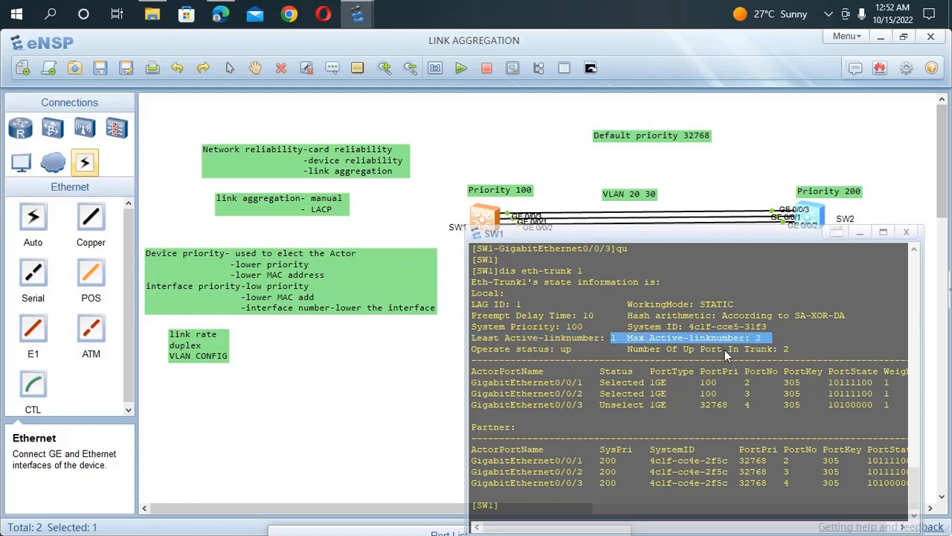
Step: Examine the selection status of SW1's member ports and the partner system priorities in the Eth-Trunk 1 output
{"action": "left_click_drag", "start_coordinate": [855, 395], "coordinate": [782, 397]}
{"action": "left_click_drag", "start_coordinate": [478, 387], "coordinate": [810, 396]}
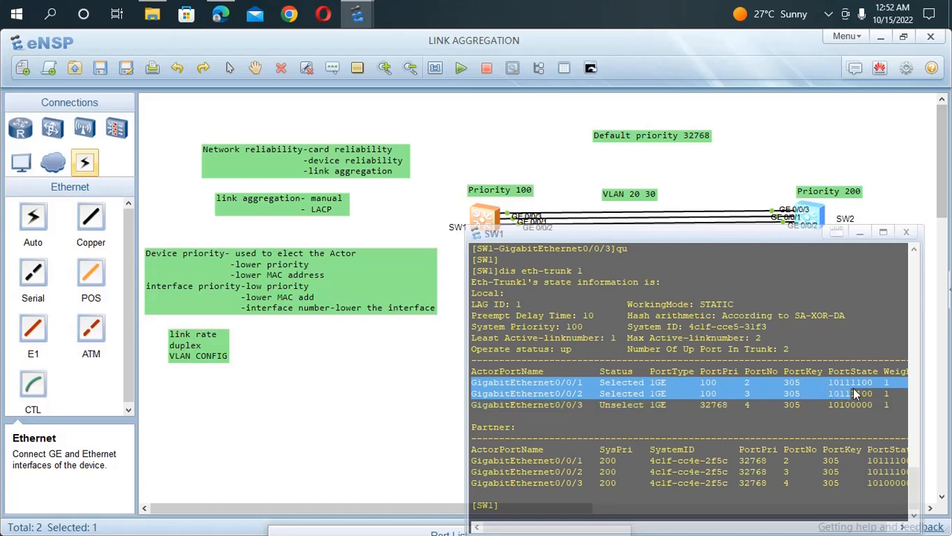
{"action": "left_click_drag", "start_coordinate": [882, 389], "coordinate": [891, 388]}
{"action": "left_click", "coordinate": [805, 413]}
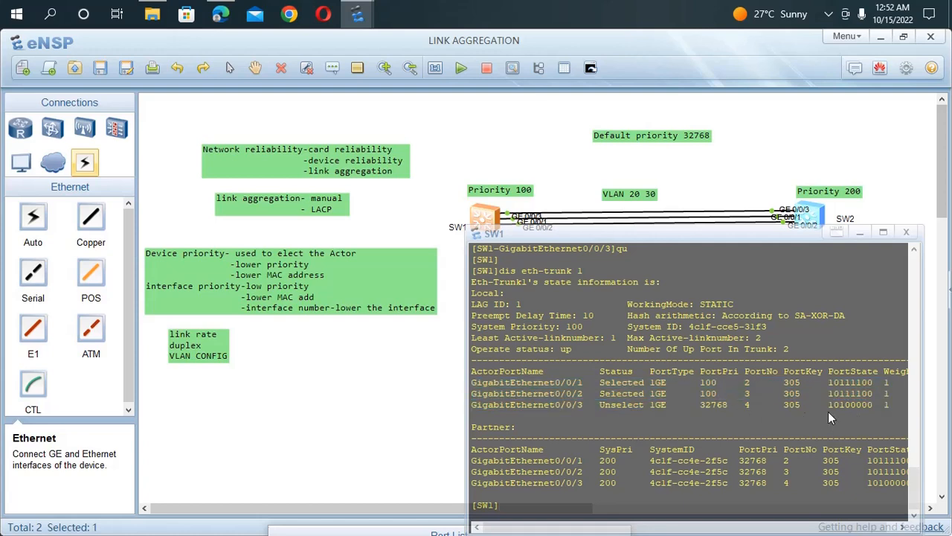
{"action": "left_click_drag", "start_coordinate": [874, 403], "coordinate": [756, 409]}
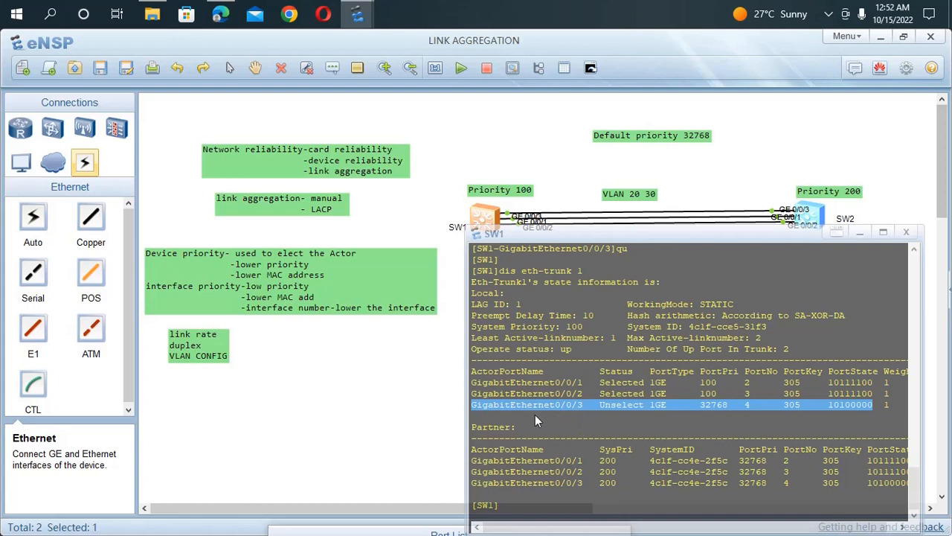
{"action": "left_click", "coordinate": [549, 437]}
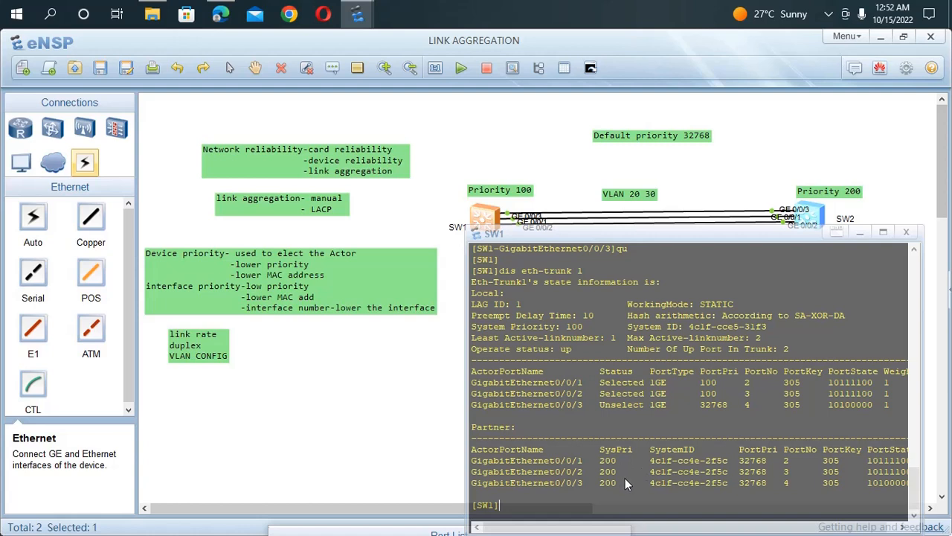
{"action": "left_click_drag", "start_coordinate": [624, 482], "coordinate": [591, 460]}
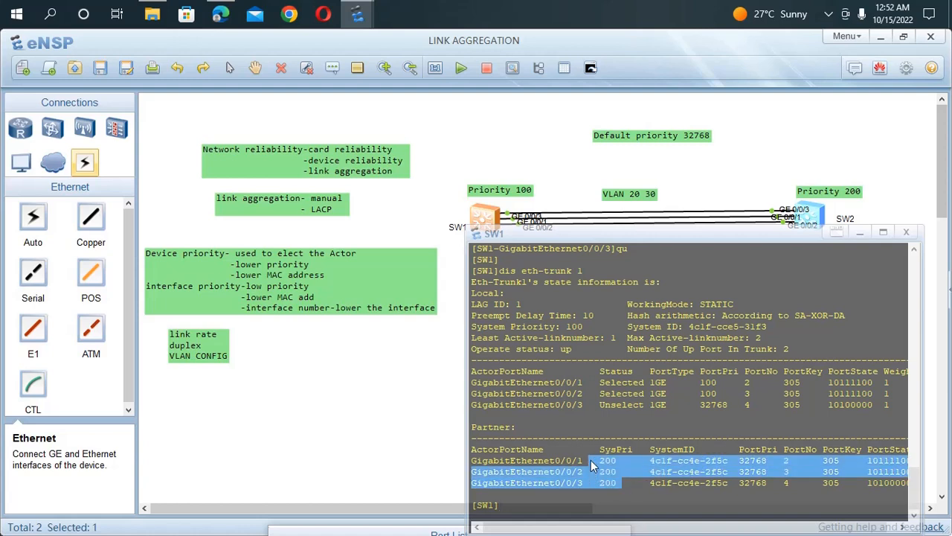
{"action": "left_click", "coordinate": [739, 487]}
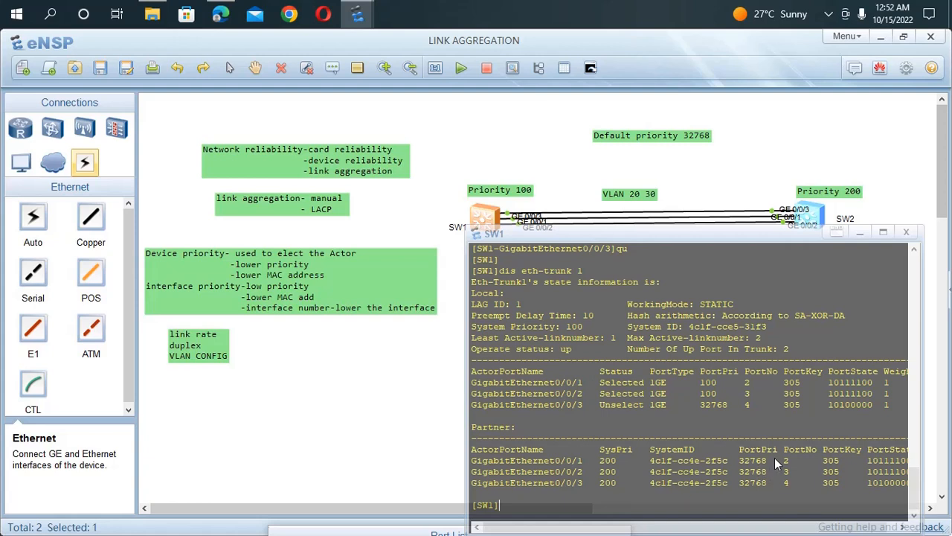
{"action": "left_click", "coordinate": [750, 183]}
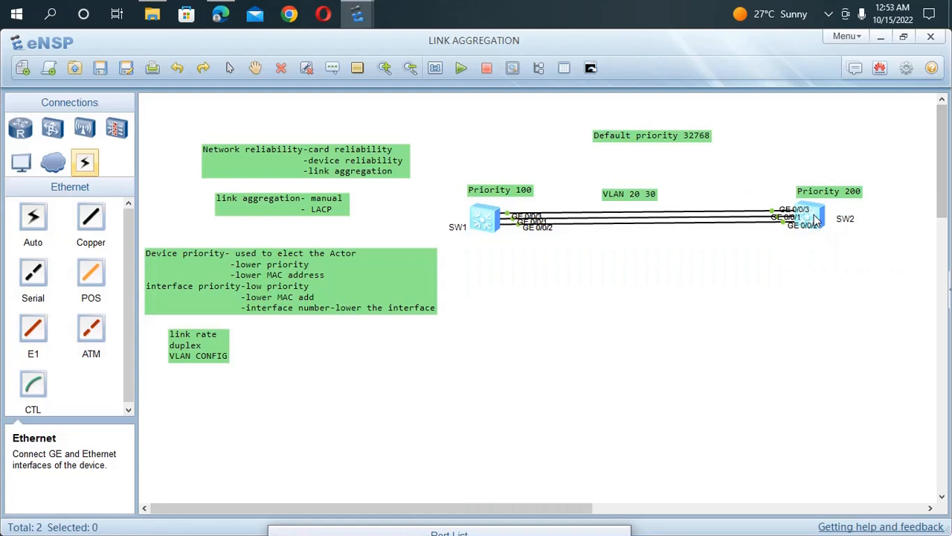
Step: Switch to SW2's console and leave the GigabitEthernet 0/0/3 view for the system view
{"action": "double_click", "coordinate": [490, 217]}
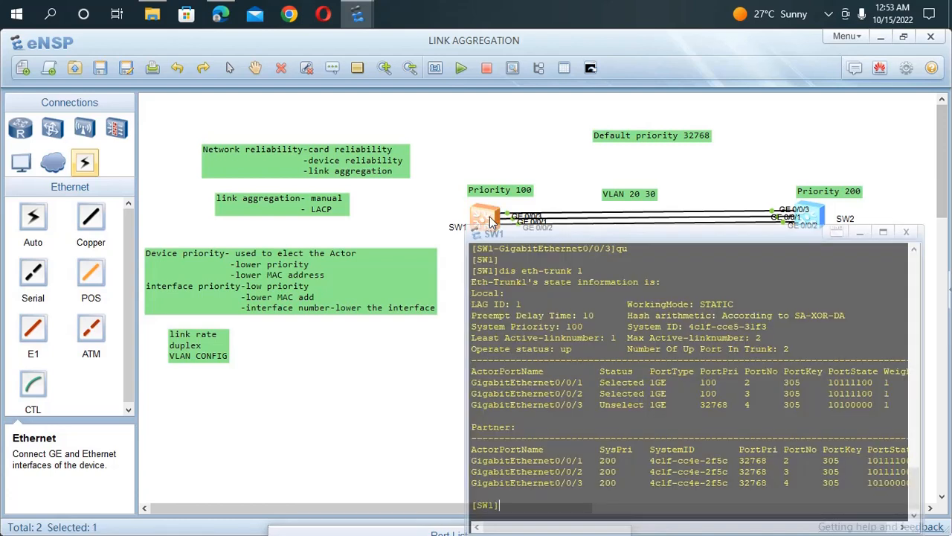
{"action": "left_click", "coordinate": [764, 196]}
{"action": "double_click", "coordinate": [811, 215]}
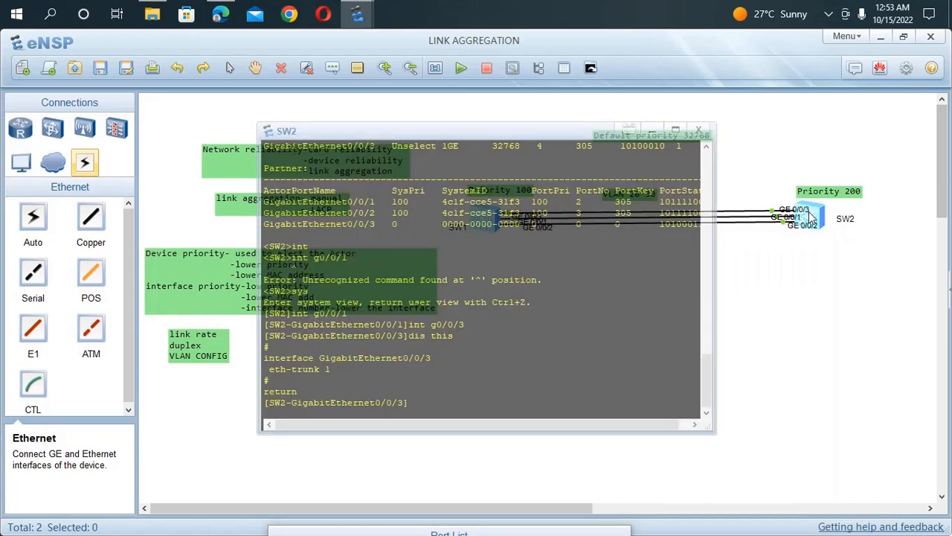
{"action": "type", "text": "qu"}
{"action": "key", "text": "Return"}
Step: Display the state information of Eth-Trunk 1 on SW2
{"action": "type", "text": "dis the"}
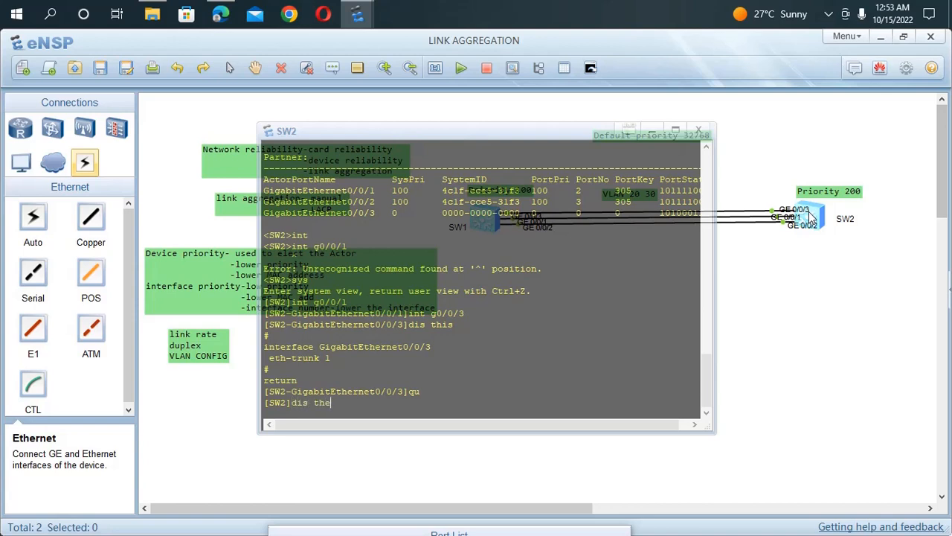
{"action": "key", "text": "Tab"}
{"action": "key", "text": "BackSpace"}
{"action": "key", "text": "BackSpace"}
{"action": "key", "text": "BackSpace"}
{"action": "key", "text": "BackSpace"}
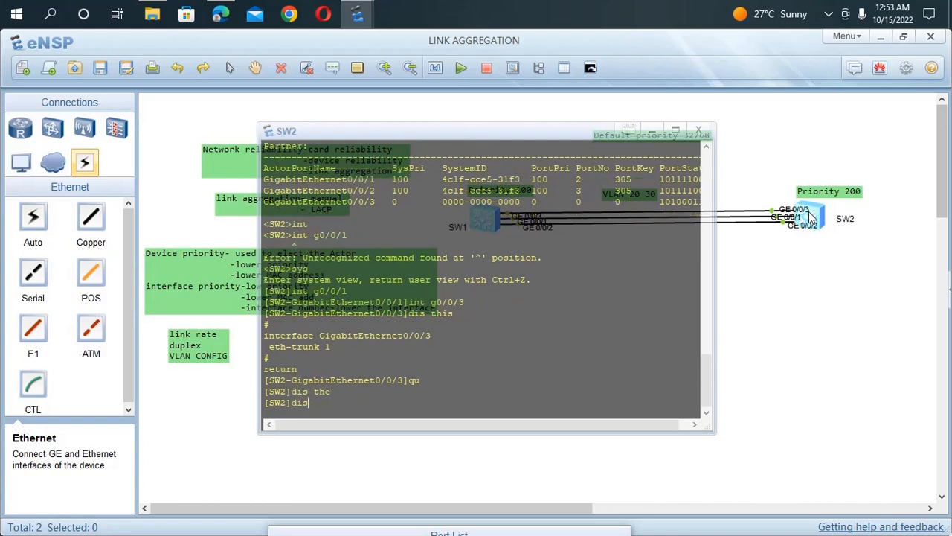
{"action": "type", "text": "eth"}
{"action": "key", "text": "Tab"}
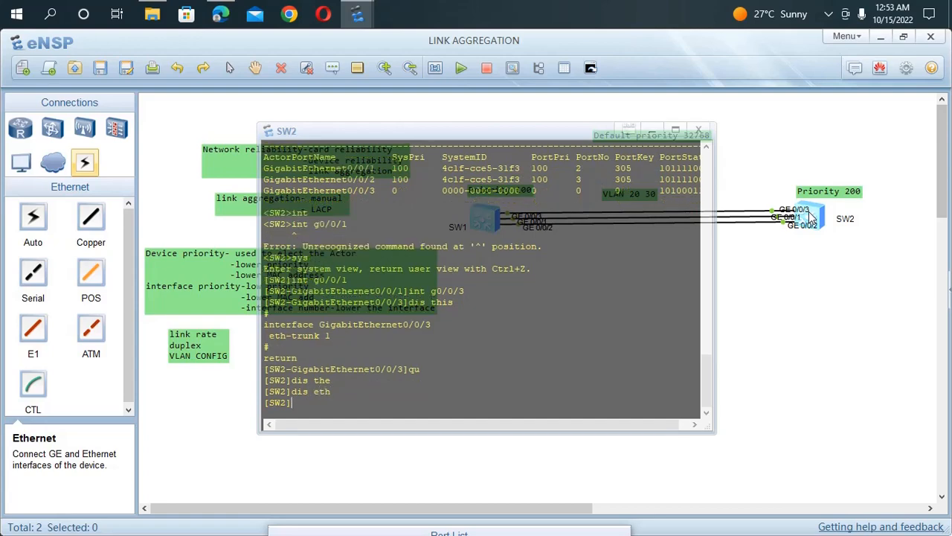
{"action": "type", "text": "1"}
{"action": "key", "text": "Return"}
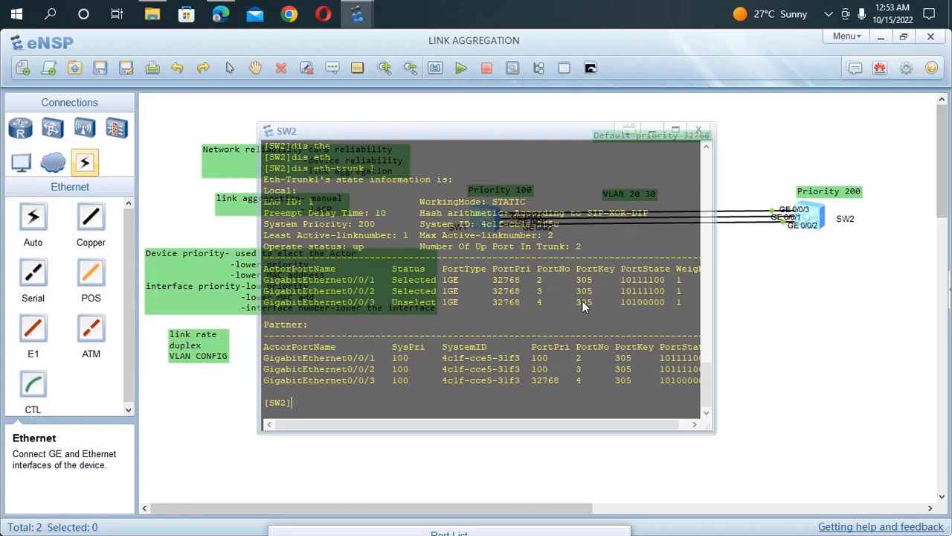
Step: Examine the member port statuses and the partner system and port priorities in SW2's Eth-Trunk 1 output, and revisit SW1's output
{"action": "left_click_drag", "start_coordinate": [267, 278], "coordinate": [686, 297]}
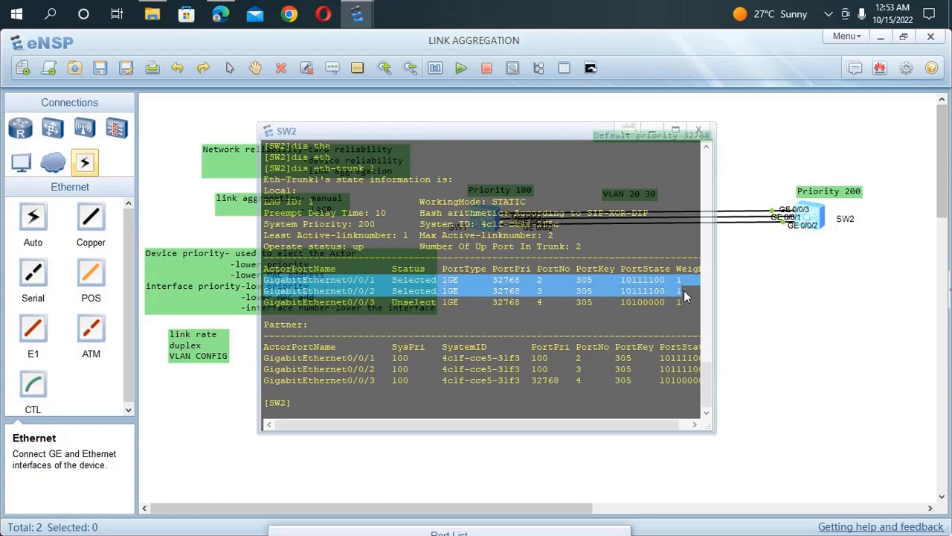
{"action": "left_click", "coordinate": [474, 317]}
{"action": "left_click_drag", "start_coordinate": [472, 305], "coordinate": [256, 302]}
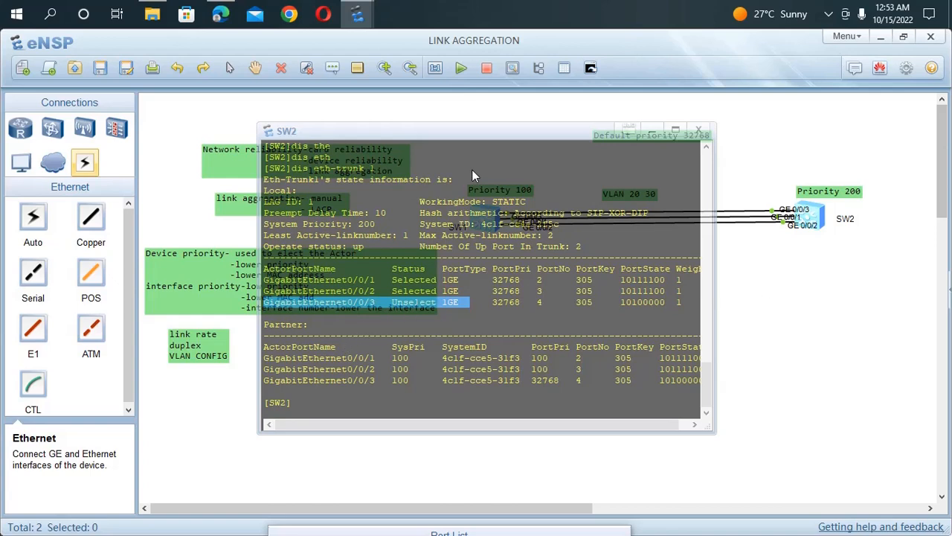
{"action": "left_click_drag", "start_coordinate": [477, 134], "coordinate": [579, 163]}
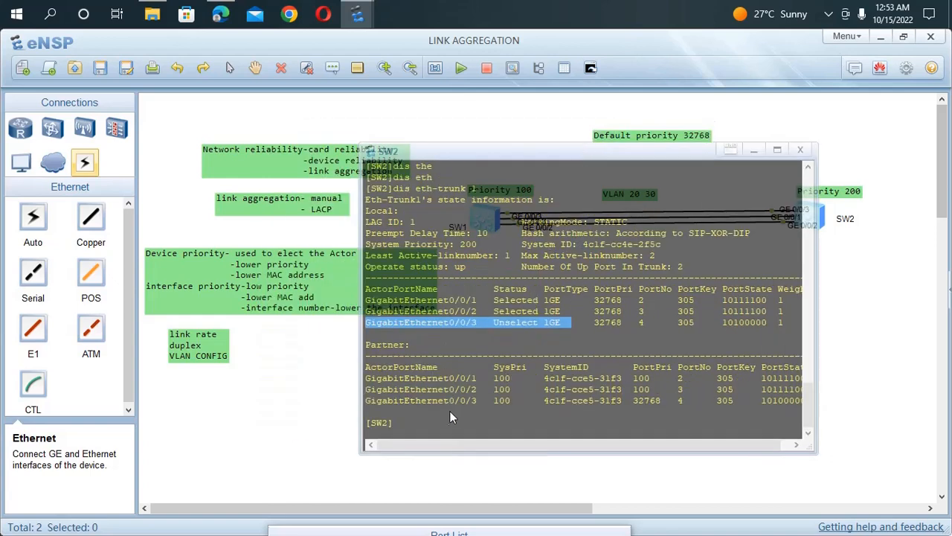
{"action": "left_click_drag", "start_coordinate": [513, 398], "coordinate": [493, 379]}
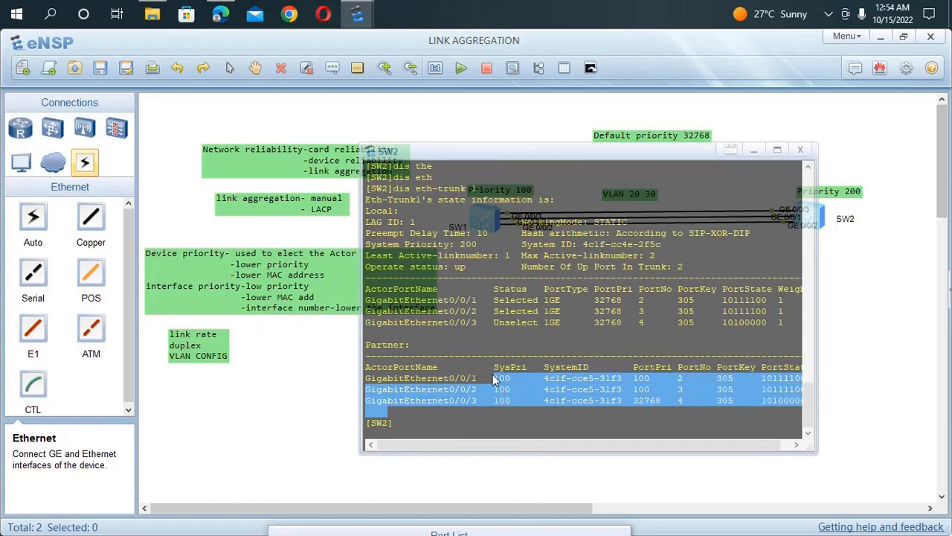
{"action": "left_click", "coordinate": [626, 339]}
{"action": "left_click_drag", "start_coordinate": [649, 395], "coordinate": [625, 378]}
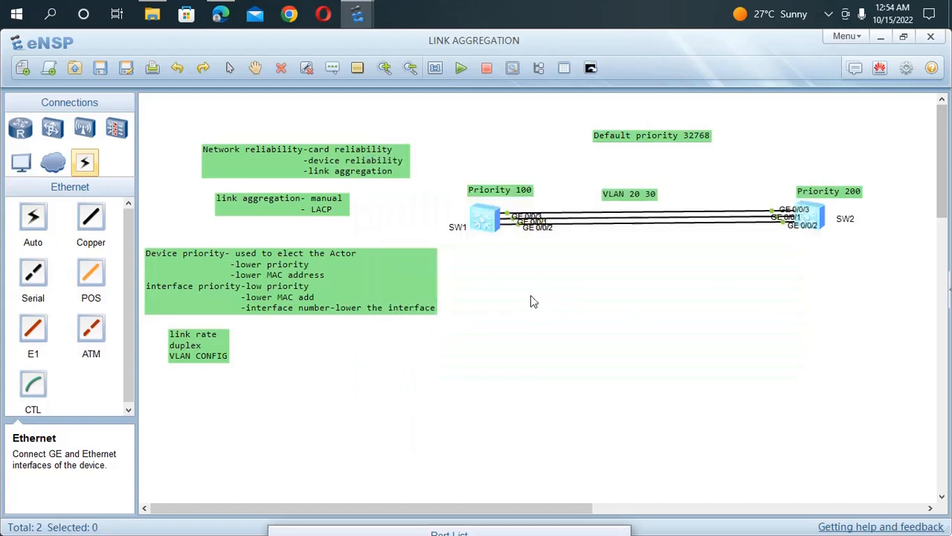
{"action": "double_click", "coordinate": [487, 223]}
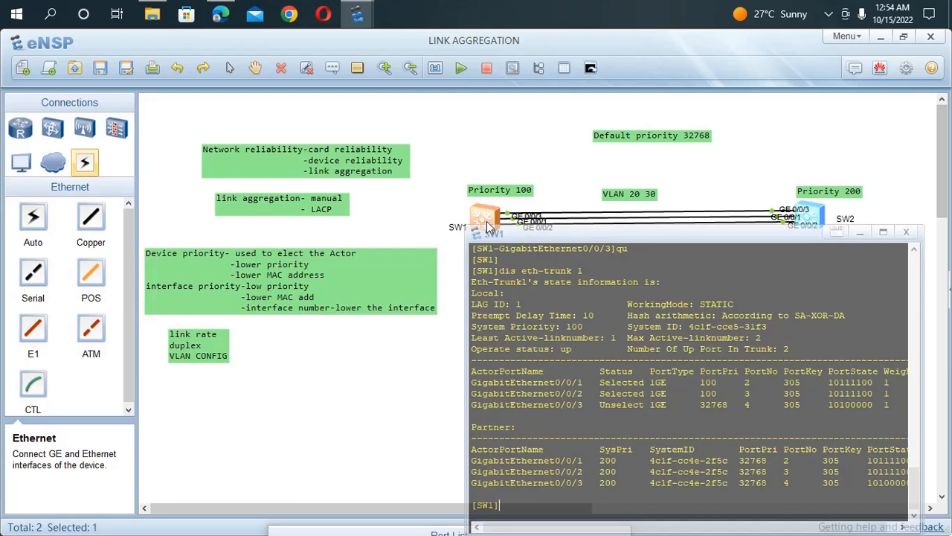
{"action": "left_click", "coordinate": [444, 263]}
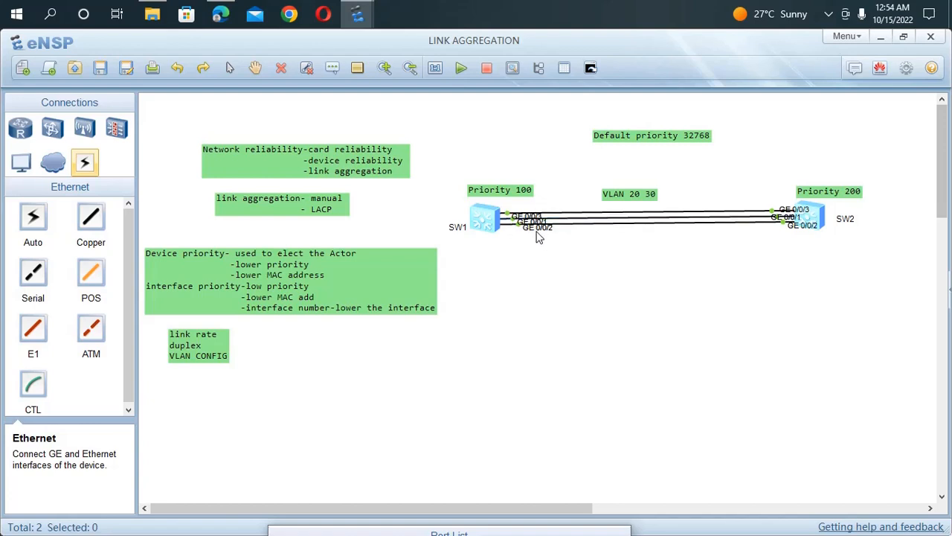
Step: Shut down interface GigabitEthernet 0/0/2 on SW1
{"action": "double_click", "coordinate": [484, 223]}
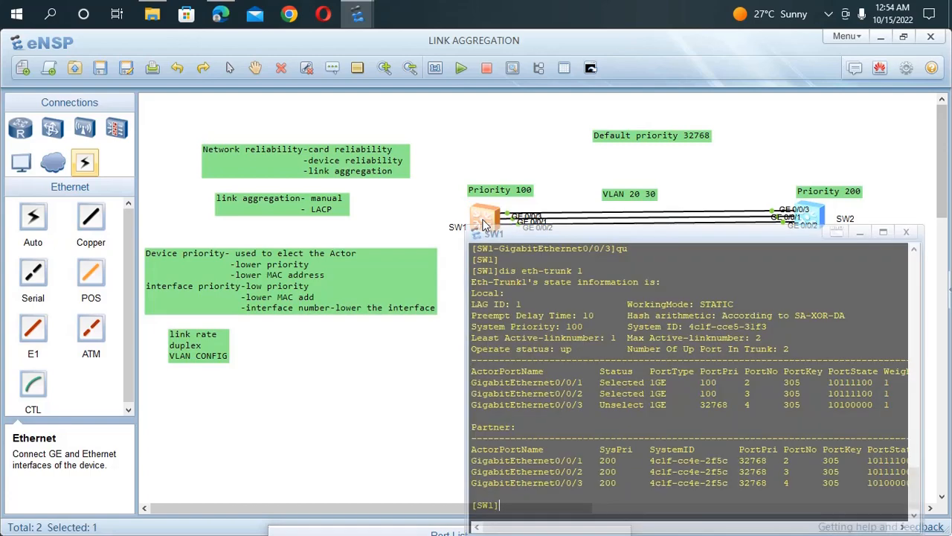
{"action": "left_click_drag", "start_coordinate": [696, 235], "coordinate": [479, 150]}
{"action": "key", "text": "Return"}
{"action": "key", "text": "Return"}
{"action": "type", "text": "ing"}
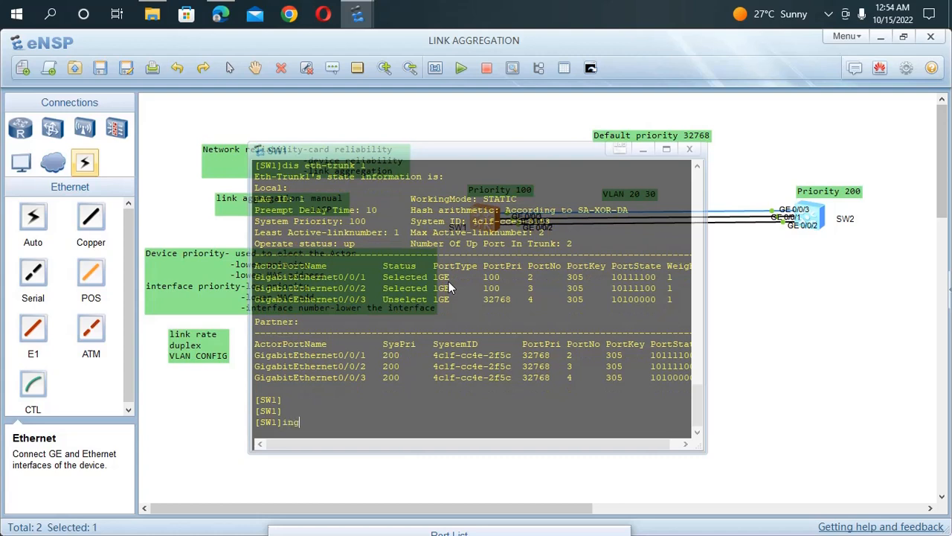
{"action": "key", "text": "BackSpace"}
{"action": "type", "text": "t g0/0/2"}
{"action": "key", "text": "Return"}
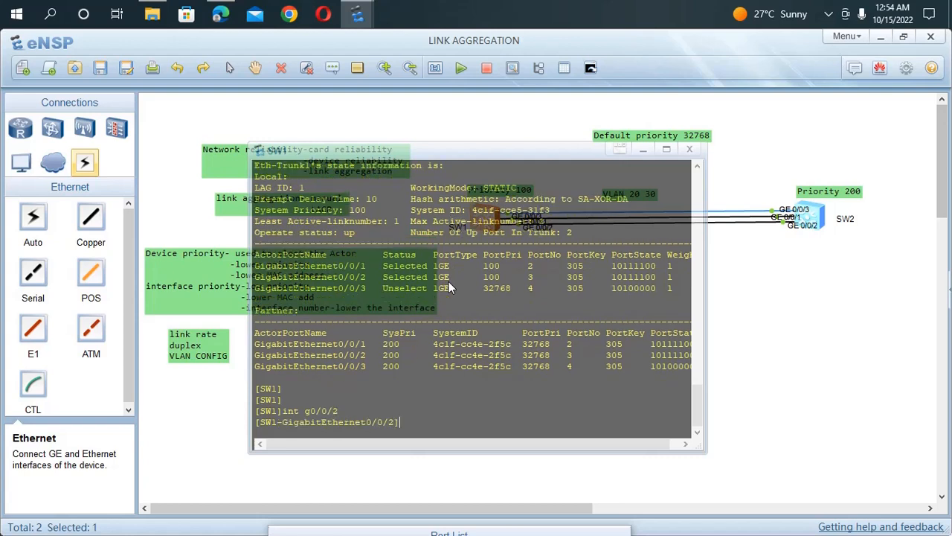
{"action": "type", "text": "shut"}
{"action": "key", "text": "Tab"}
{"action": "key", "text": "Return"}
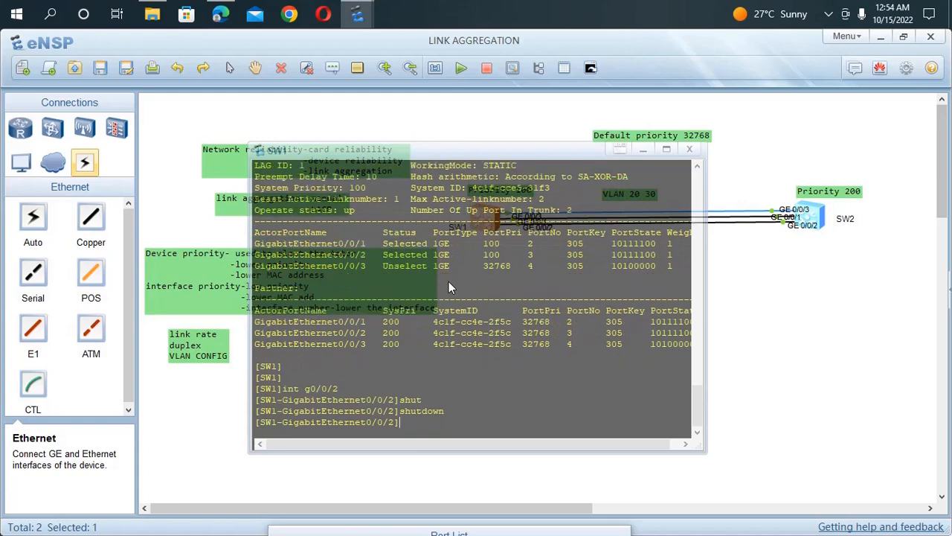
Step: Display the current configuration of GigabitEthernet 0/0/2 on SW1 and check its shutdown entry
{"action": "type", "text": "dis this"}
{"action": "key", "text": "Return"}
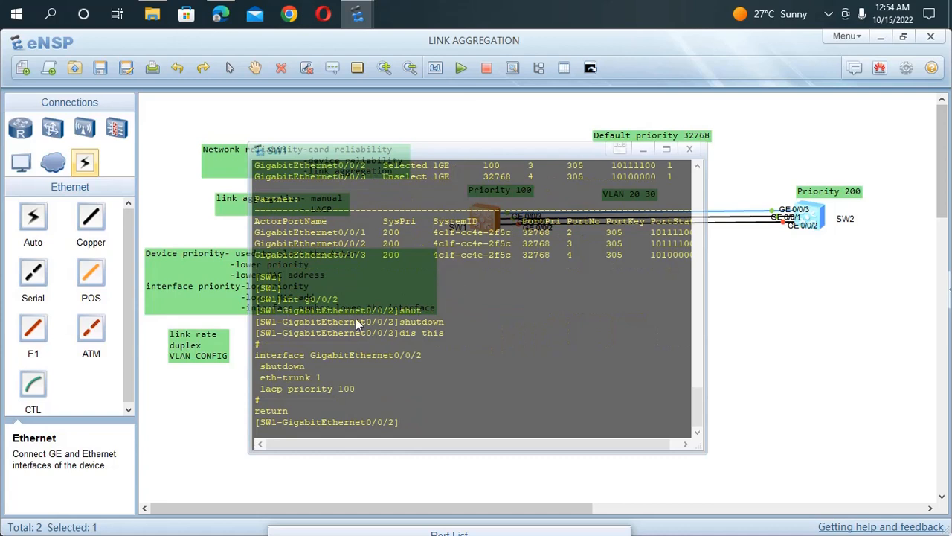
{"action": "left_click_drag", "start_coordinate": [285, 361], "coordinate": [243, 366]}
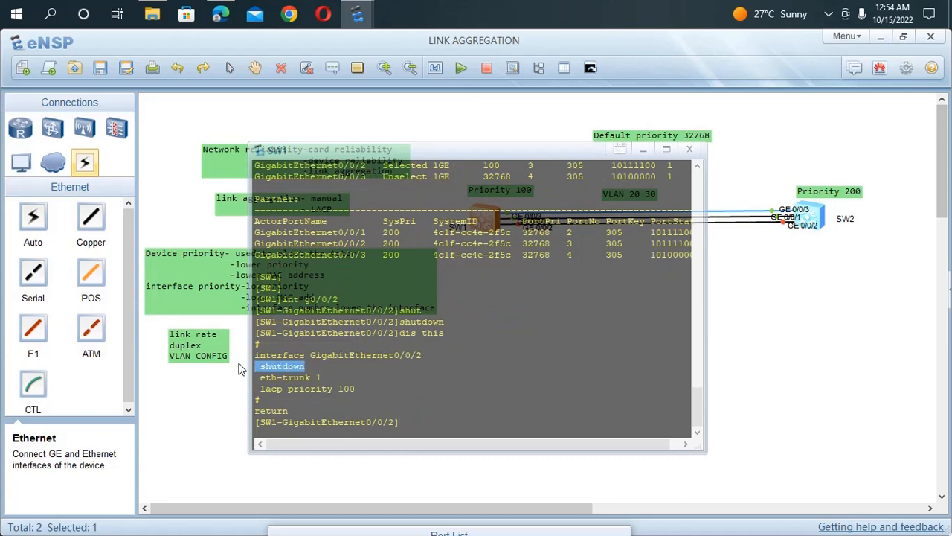
{"action": "left_click", "coordinate": [743, 425]}
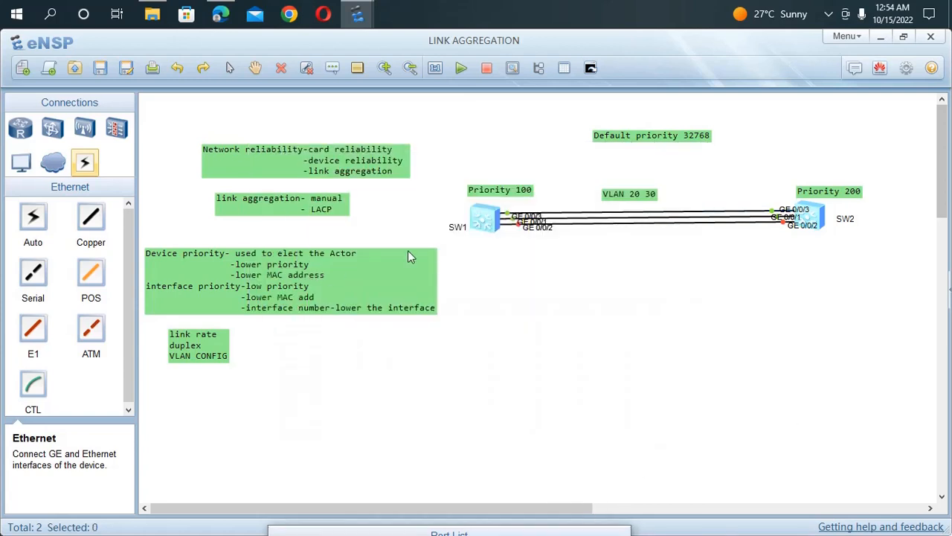
Step: Switch to SW2's console and shut down interface GigabitEthernet 0/0/2
{"action": "double_click", "coordinate": [810, 221]}
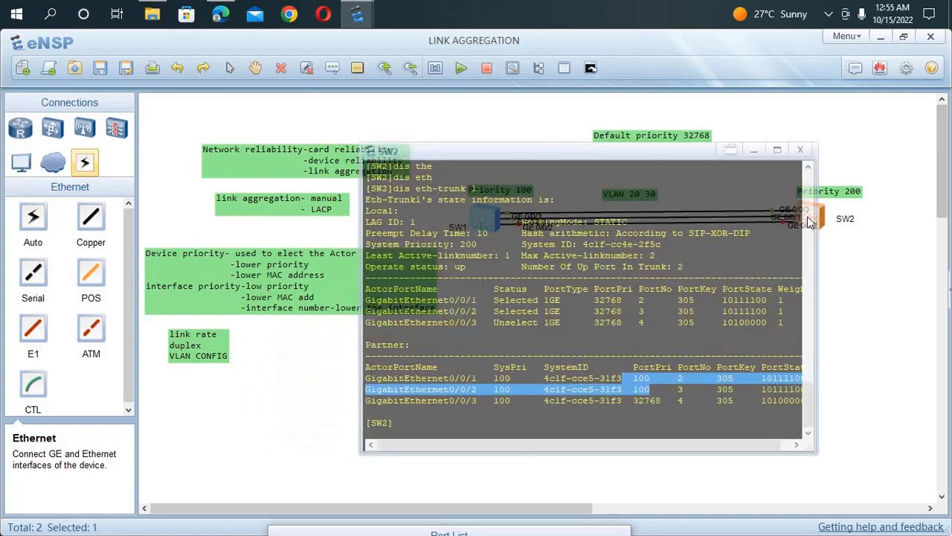
{"action": "key", "text": "Return"}
{"action": "key", "text": "Return"}
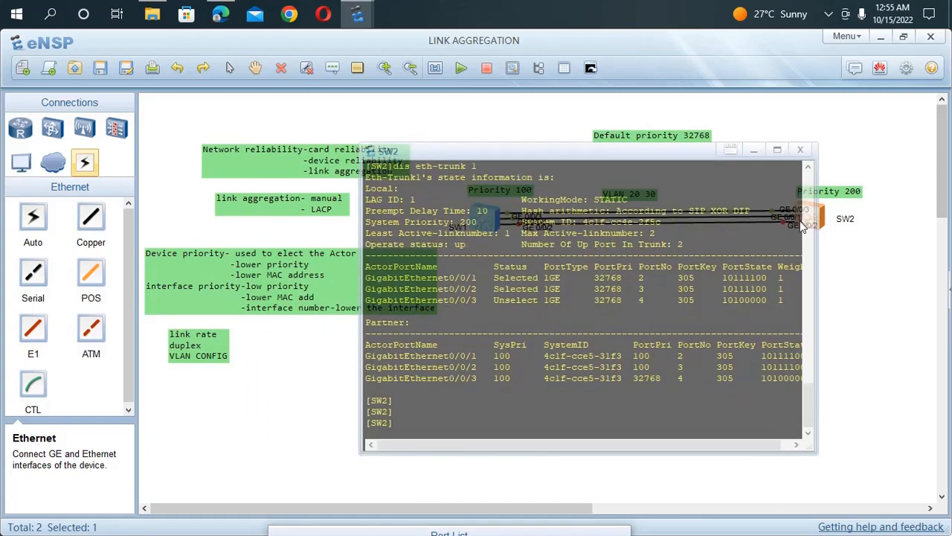
{"action": "type", "text": "iny"}
{"action": "key", "text": "BackSpace"}
{"action": "type", "text": "t"}
{"action": "key", "text": "Tab"}
{"action": "type", "text": "g0/0/"}
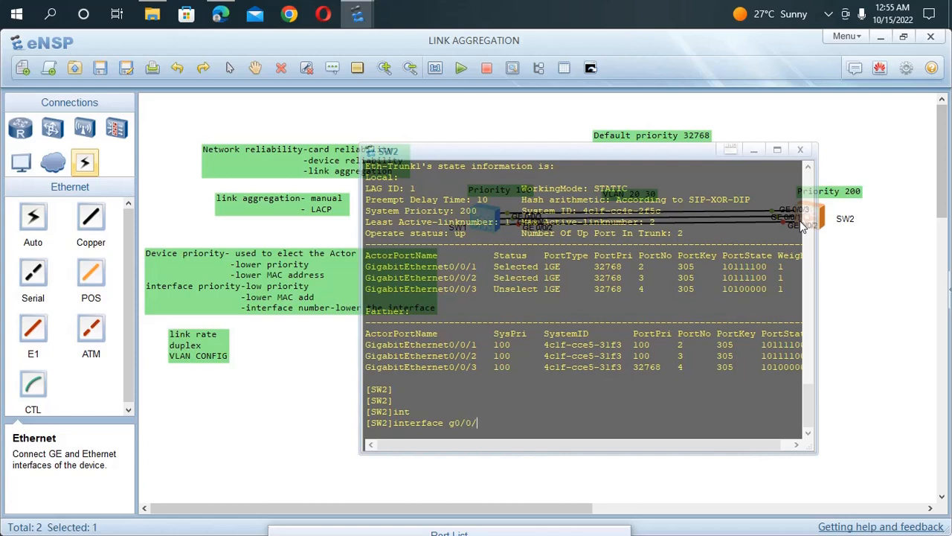
{"action": "type", "text": "2"}
{"action": "key", "text": "Return"}
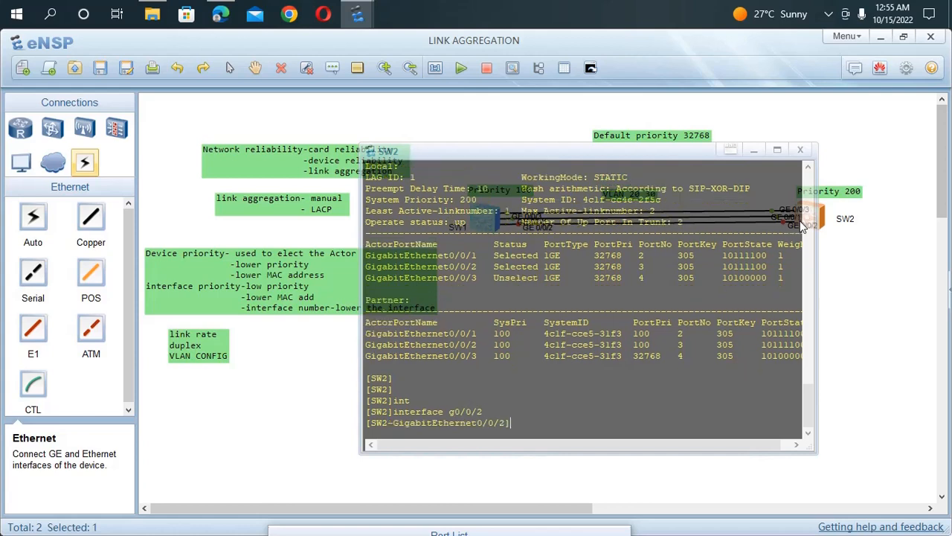
{"action": "type", "text": "shut"}
{"action": "key", "text": "Tab"}
{"action": "key", "text": "Return"}
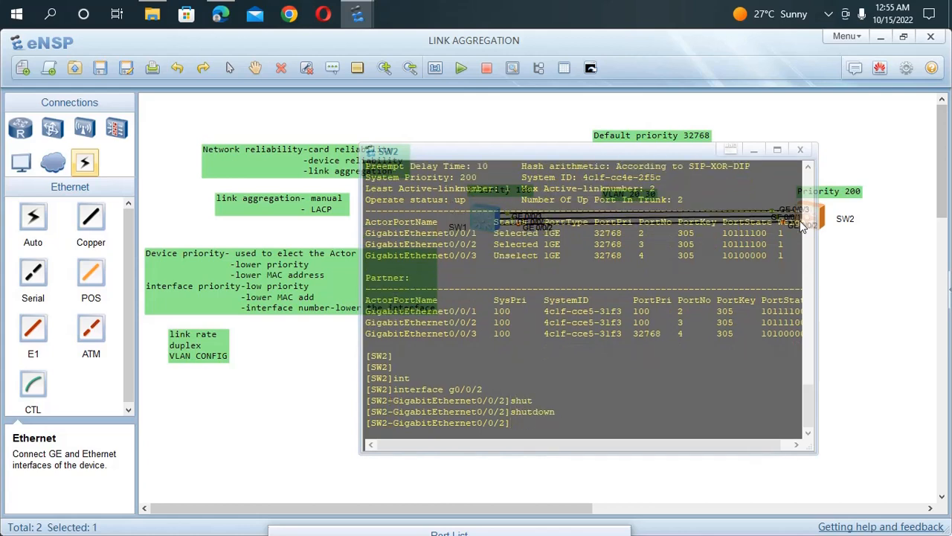
Step: Display the current configuration of GigabitEthernet 0/0/2 on SW2 to check its shutdown entry
{"action": "type", "text": "dis this"}
{"action": "key", "text": "Return"}
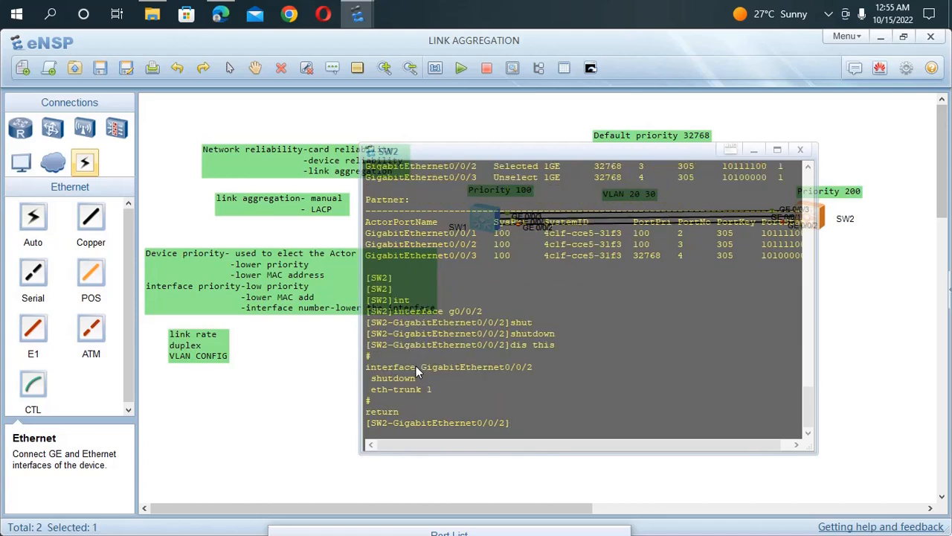
{"action": "left_click", "coordinate": [333, 385]}
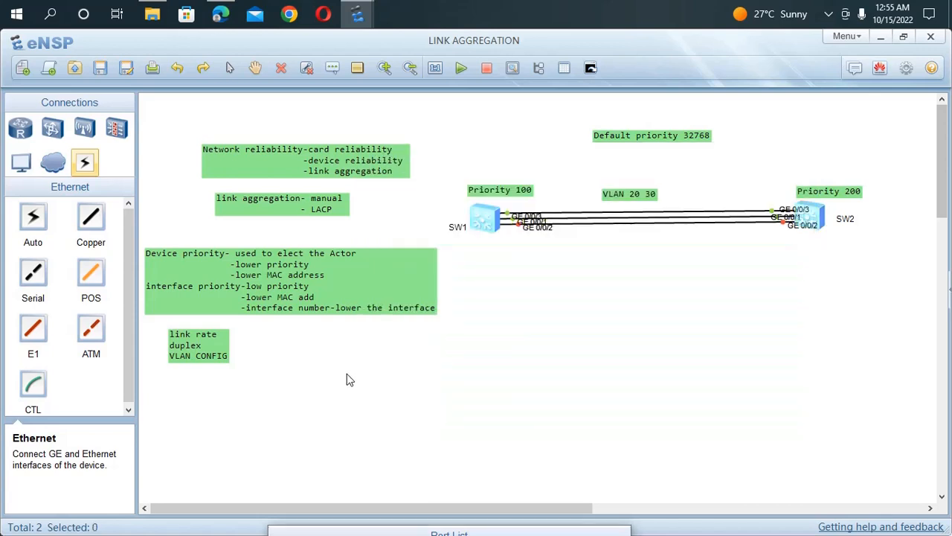
Step: Return to SW1's console and leave the GigabitEthernet 0/0/2 view for the system view
{"action": "double_click", "coordinate": [488, 219]}
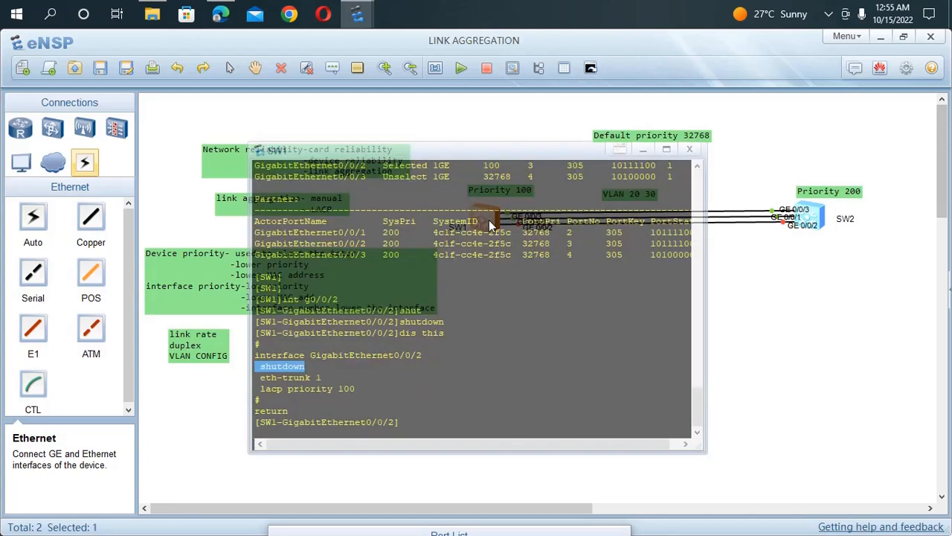
{"action": "key", "text": "Return"}
{"action": "key", "text": "Return"}
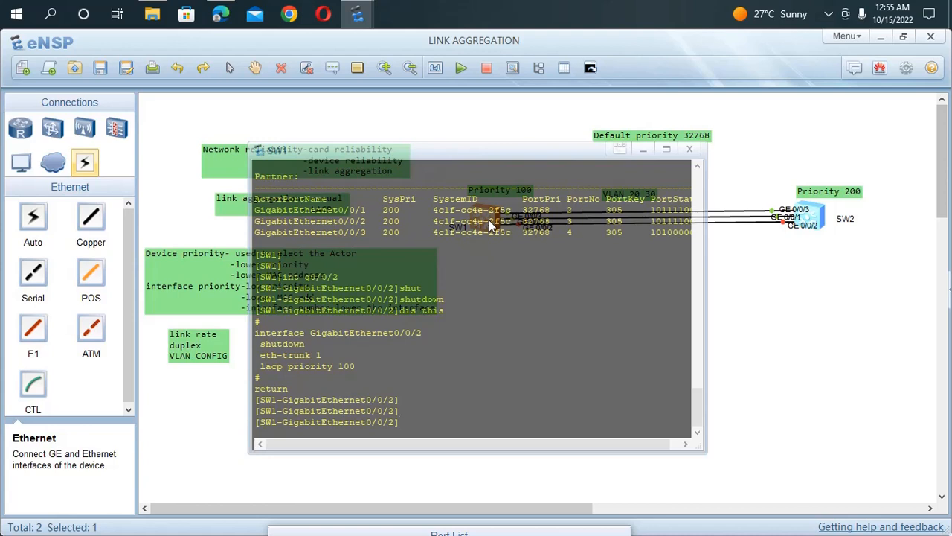
{"action": "type", "text": "qu"}
{"action": "key", "text": "Return"}
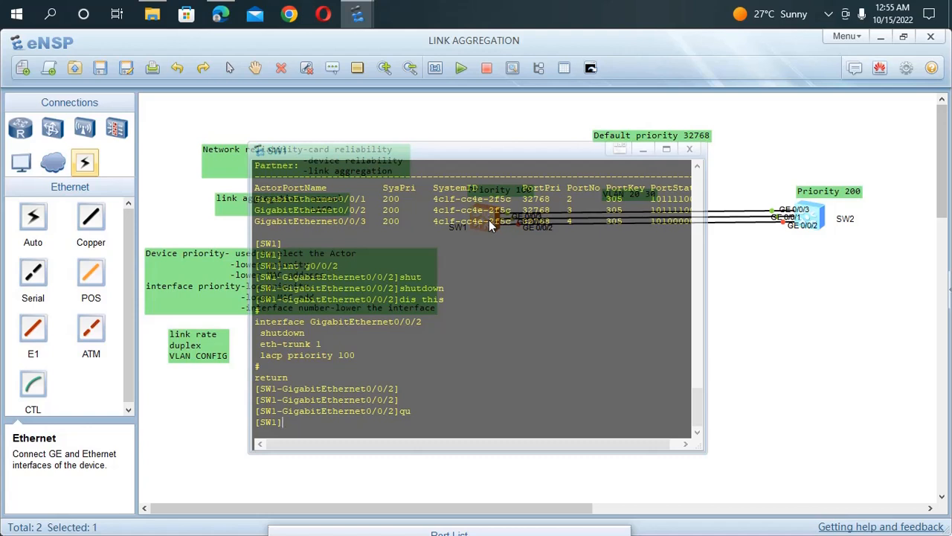
Step: Display the state information of Eth-Trunk 1 on SW1 with GigabitEthernet 0/0/2 shut down
{"action": "type", "text": "dis eth"}
{"action": "key", "text": "Tab"}
{"action": "type", "text": "1"}
{"action": "key", "text": "Return"}
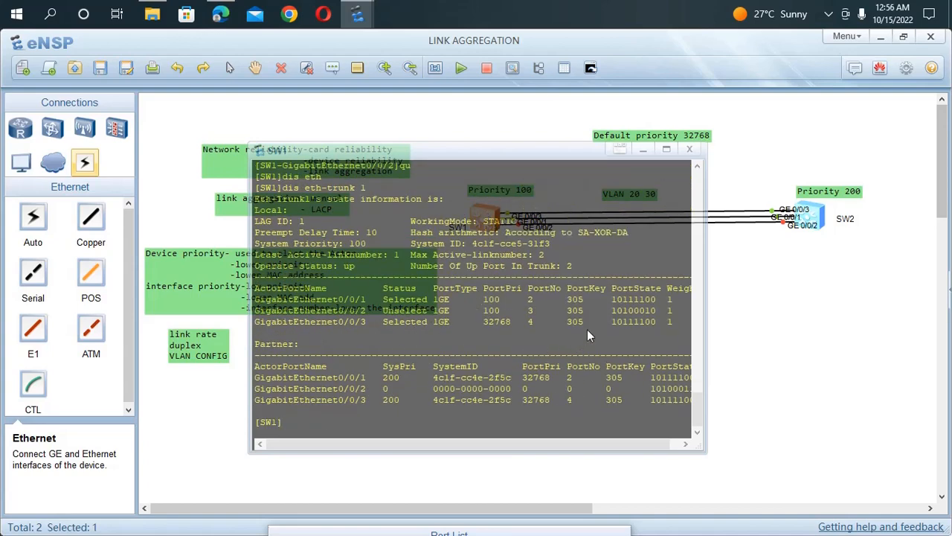
Step: Examine the member port statuses and port priorities in SW1's Eth-Trunk 1 output, plus the partner entry for GigabitEthernet 0/0/2
{"action": "left_click_drag", "start_coordinate": [509, 154], "coordinate": [672, 232]}
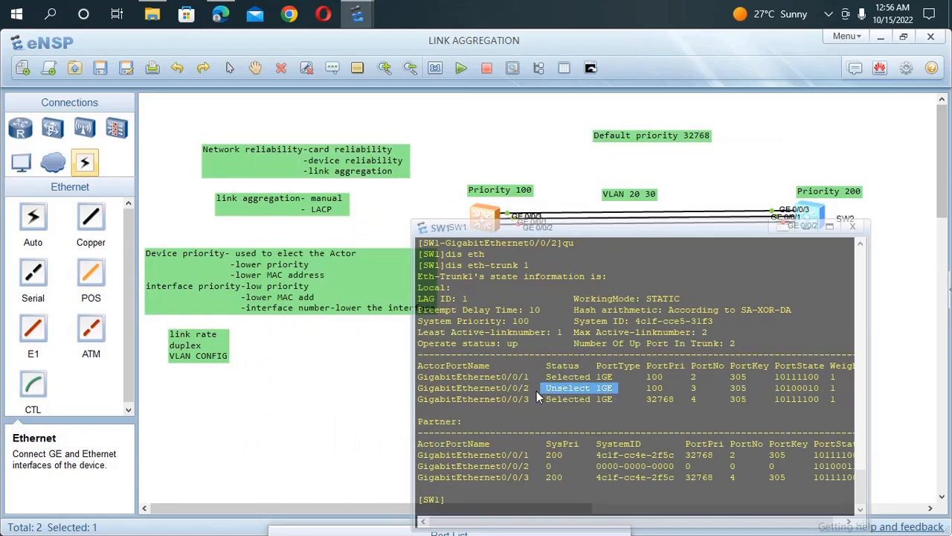
{"action": "left_click_drag", "start_coordinate": [475, 388], "coordinate": [422, 388]}
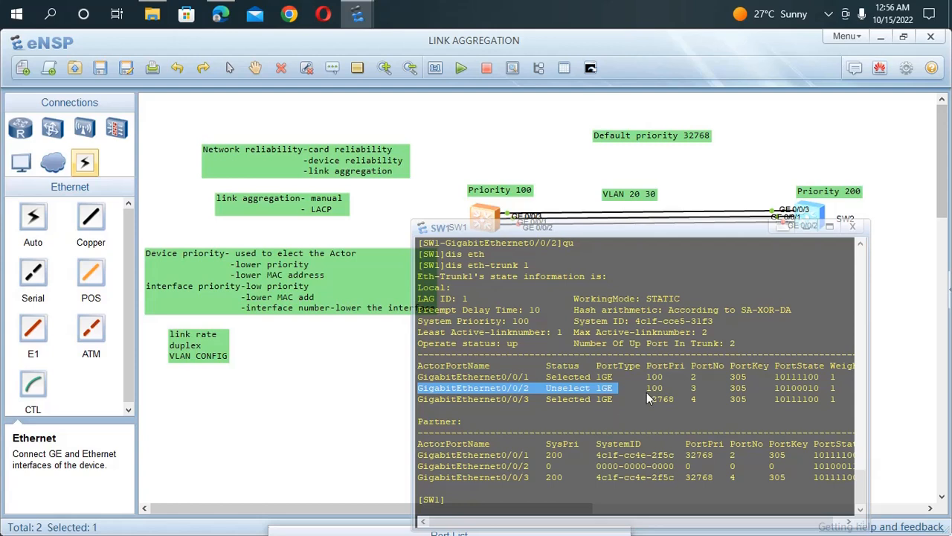
{"action": "left_click", "coordinate": [622, 419]}
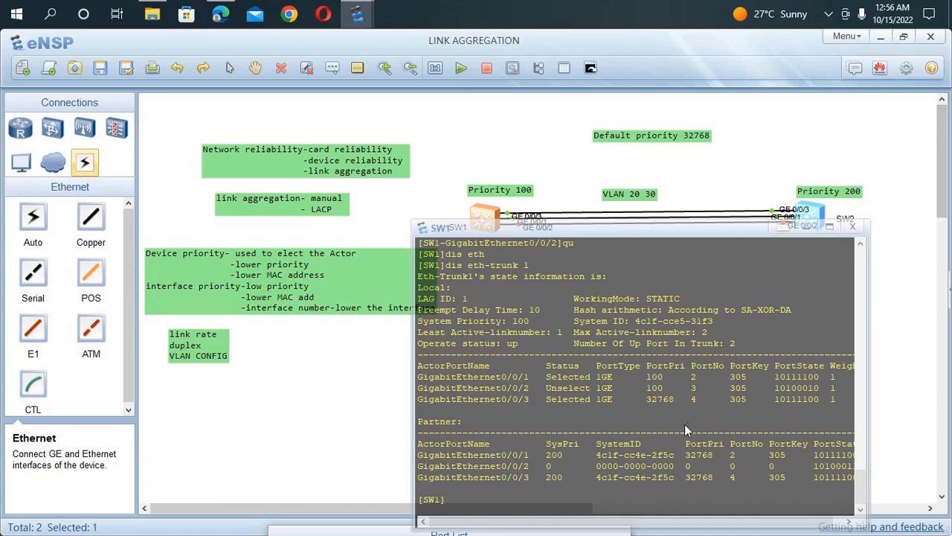
{"action": "left_click_drag", "start_coordinate": [685, 402], "coordinate": [645, 402]}
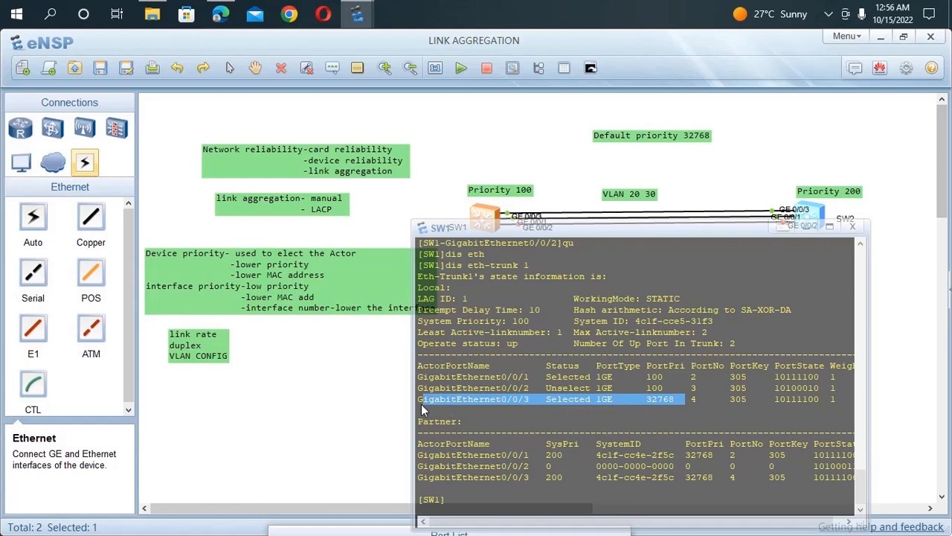
{"action": "left_click", "coordinate": [372, 399]}
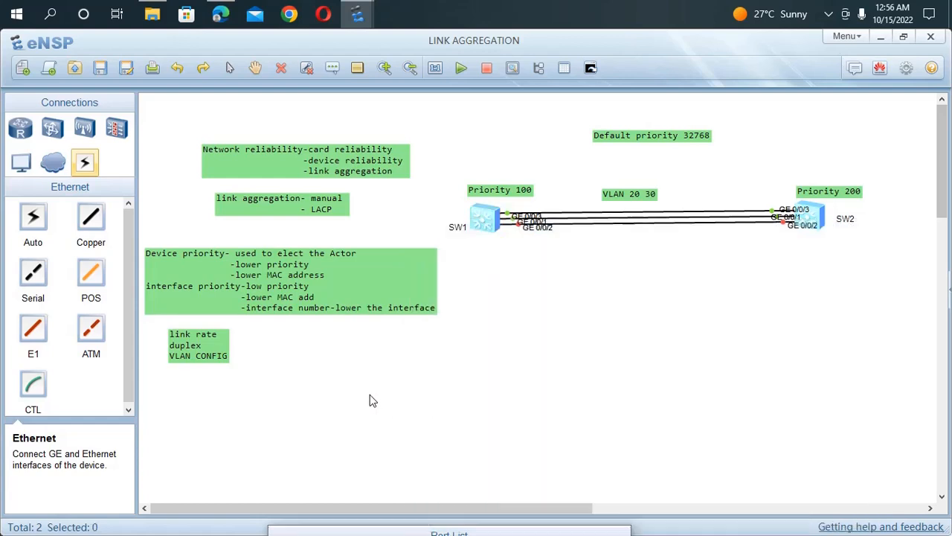
{"action": "double_click", "coordinate": [493, 222]}
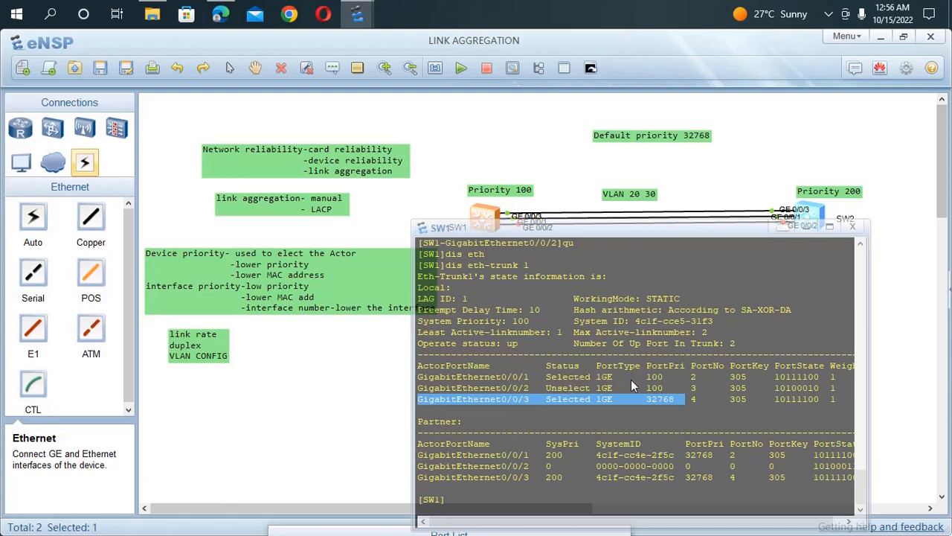
{"action": "left_click_drag", "start_coordinate": [629, 379], "coordinate": [603, 380]}
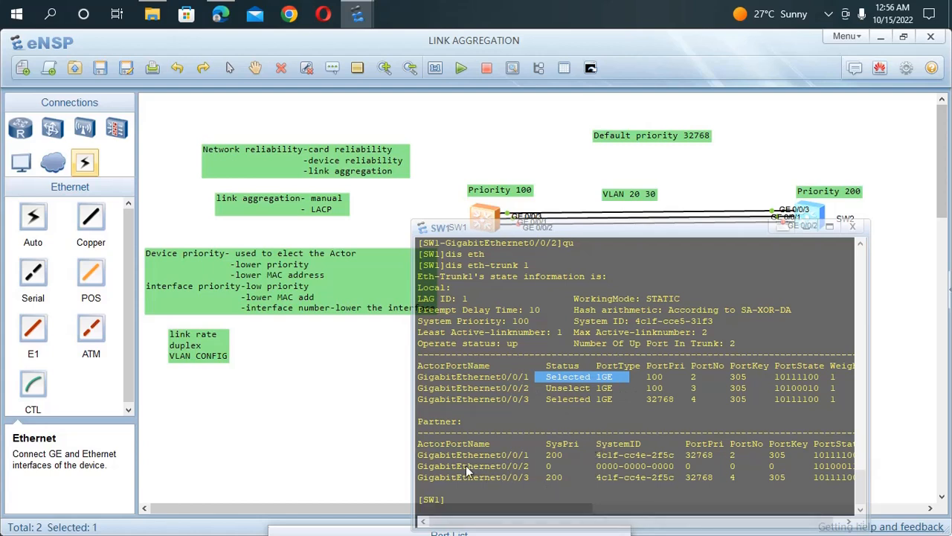
{"action": "left_click_drag", "start_coordinate": [562, 466], "coordinate": [549, 469]}
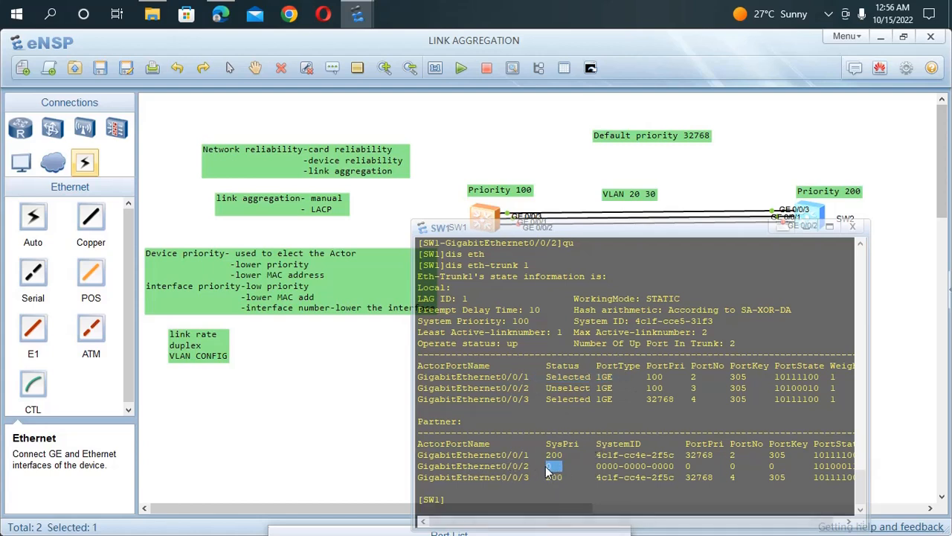
{"action": "left_click_drag", "start_coordinate": [691, 468], "coordinate": [582, 467]}
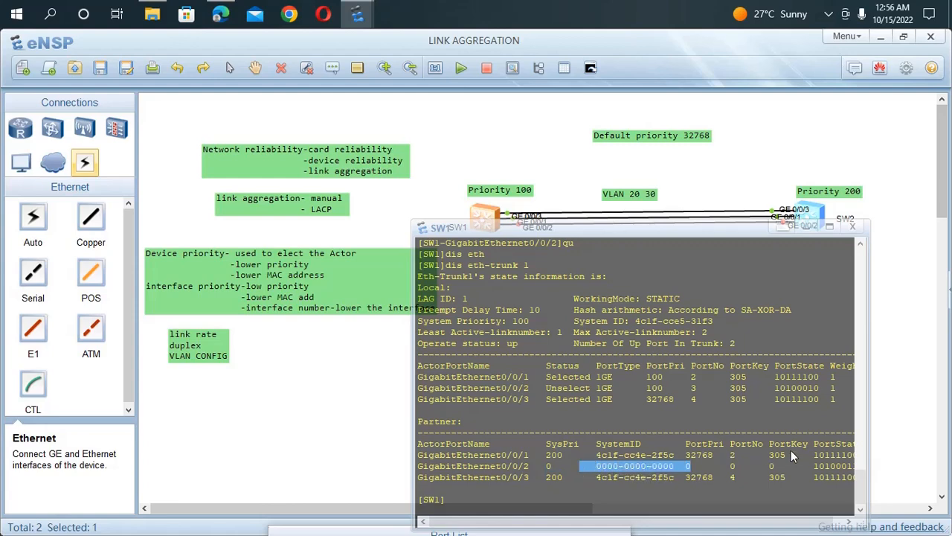
{"action": "scroll", "coordinate": [791, 451], "scroll_direction": "up", "scroll_amount": 1}
{"action": "left_click", "coordinate": [901, 260]}
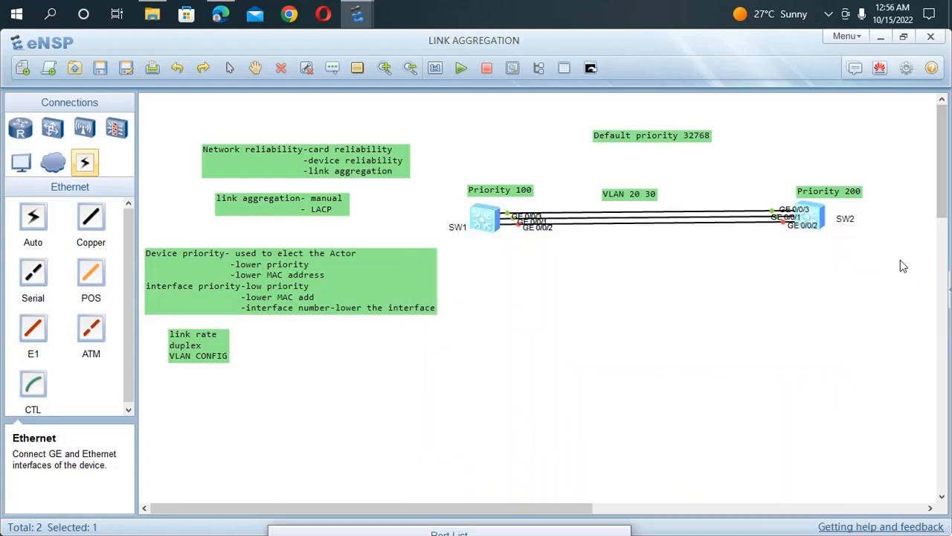
Step: Switch to SW2's console and leave the GigabitEthernet 0/0/2 view for the system view
{"action": "left_click", "coordinate": [812, 217]}
{"action": "double_click", "coordinate": [812, 218]}
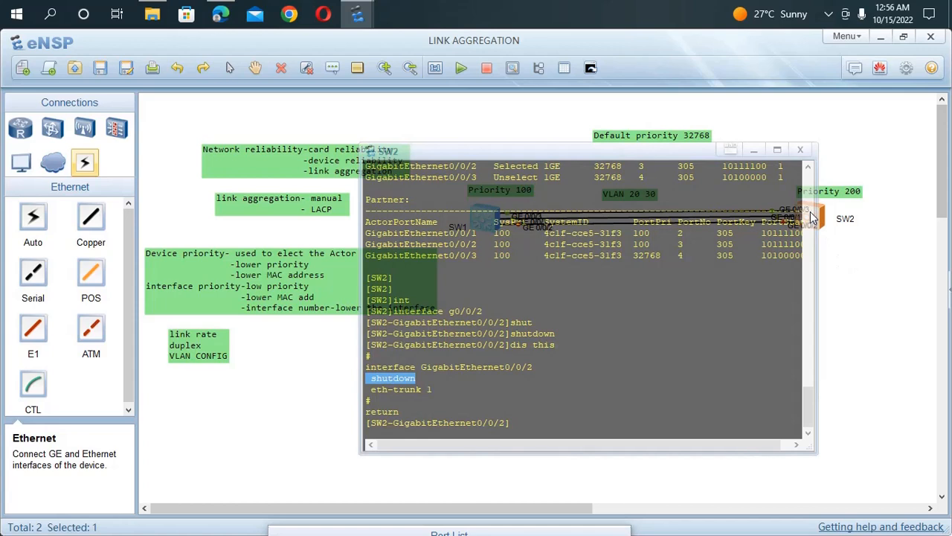
{"action": "key", "text": "Return"}
{"action": "key", "text": "Return"}
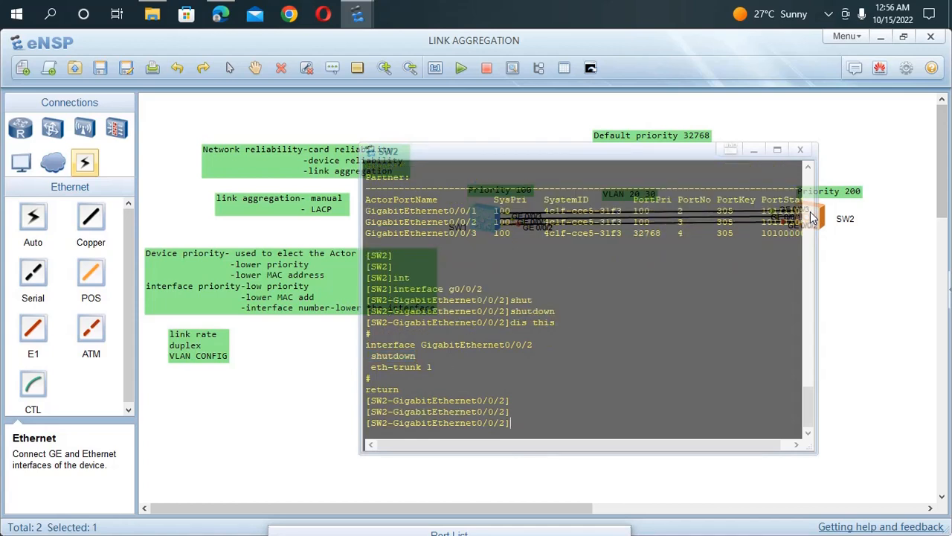
{"action": "type", "text": "qu"}
{"action": "key", "text": "Return"}
Step: Display the state information of Eth-Trunk 1 on SW2 and examine the status of each member port
{"action": "type", "text": "dis this"}
{"action": "key", "text": "Up"}
{"action": "key", "text": "Up"}
{"action": "key", "text": "Up"}
{"action": "key", "text": "Up"}
{"action": "key", "text": "Up"}
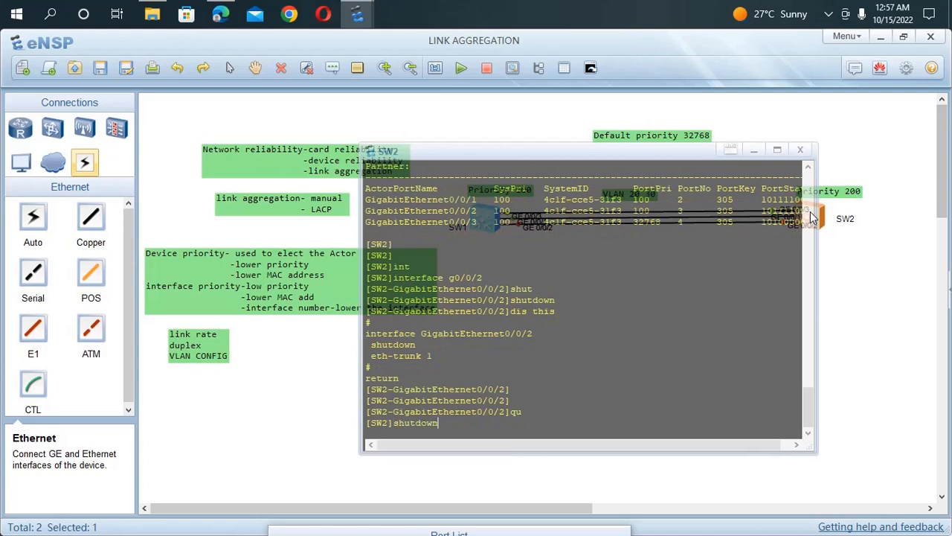
{"action": "key", "text": "Up"}
{"action": "key", "text": "Return"}
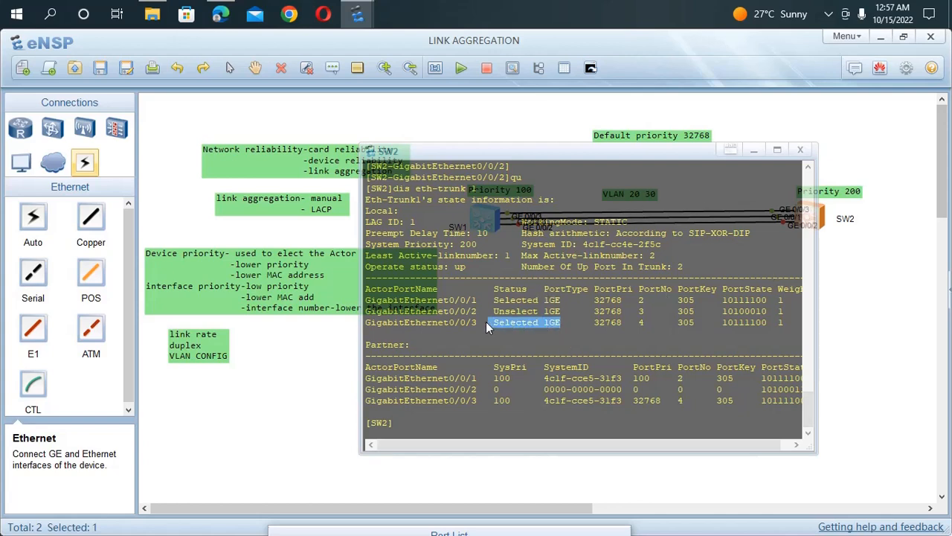
{"action": "left_click_drag", "start_coordinate": [564, 299], "coordinate": [470, 298]}
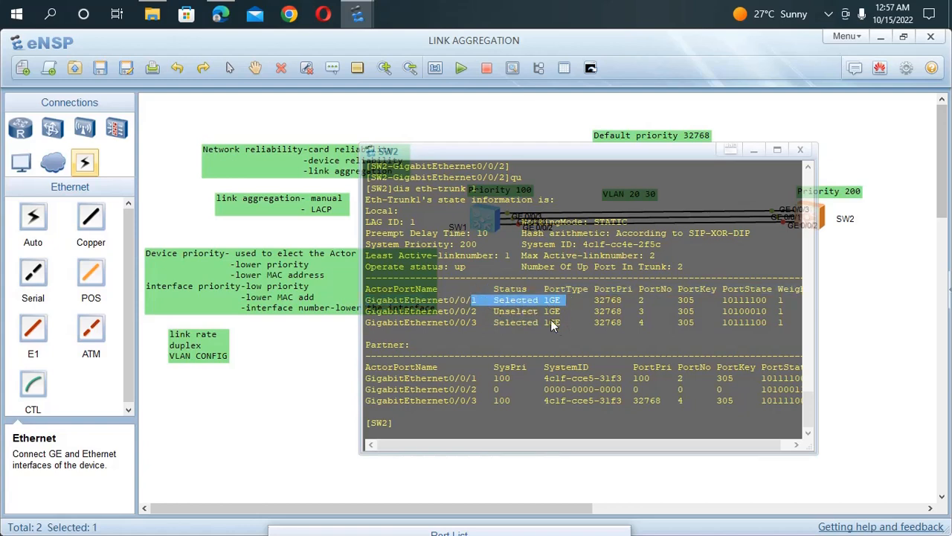
{"action": "left_click_drag", "start_coordinate": [560, 313], "coordinate": [528, 312]}
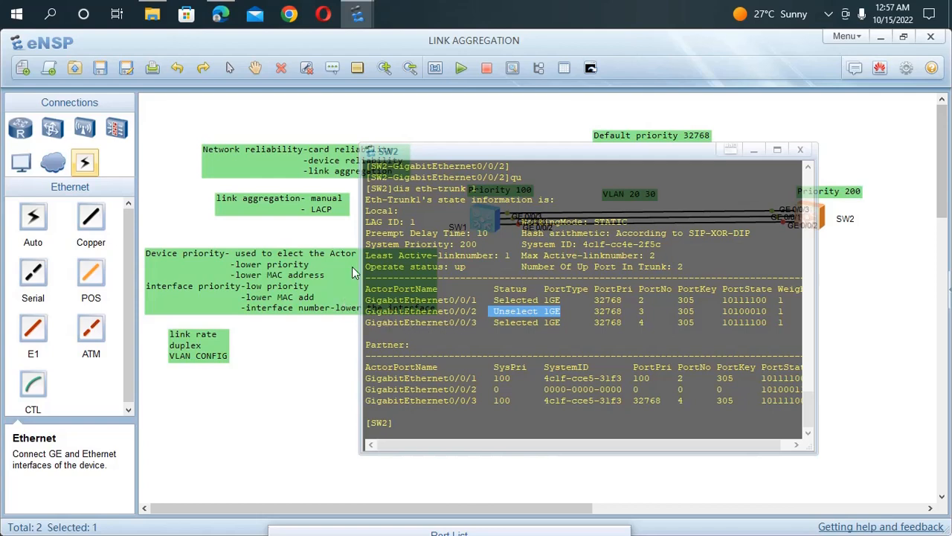
Step: Switch to SW1's console and enter the GigabitEthernet 0/0/2 interface view
{"action": "left_click", "coordinate": [344, 235]}
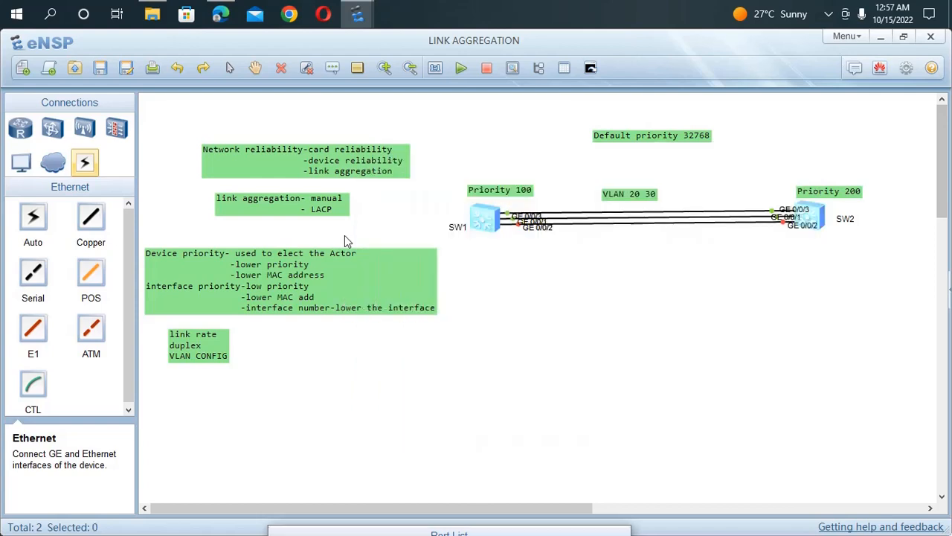
{"action": "double_click", "coordinate": [487, 222]}
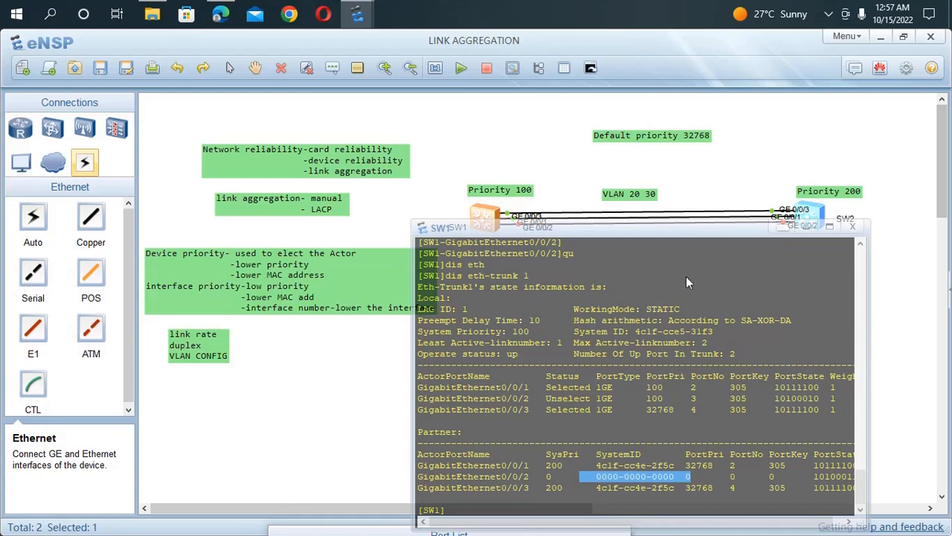
{"action": "left_click_drag", "start_coordinate": [640, 235], "coordinate": [568, 169]}
{"action": "key", "text": "Return"}
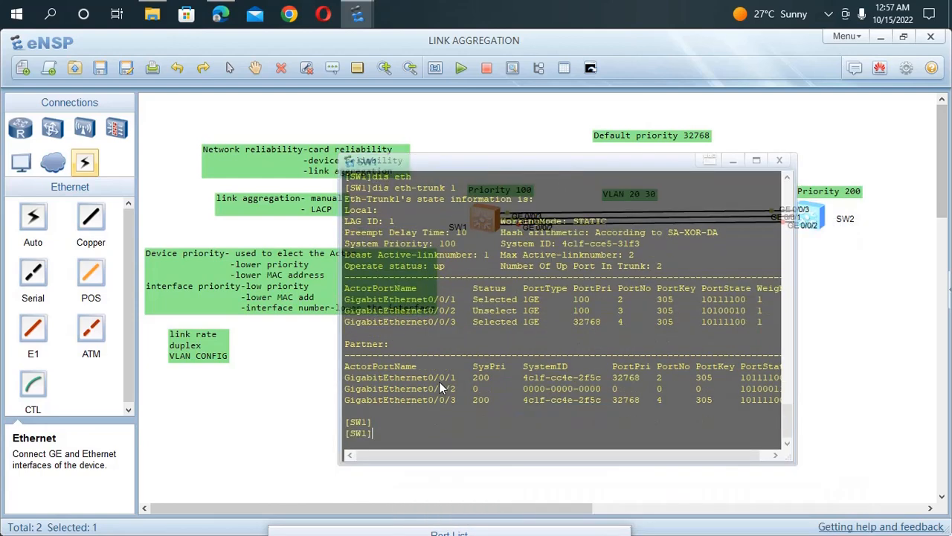
{"action": "key", "text": "Up"}
{"action": "key", "text": "Up"}
{"action": "key", "text": "Up"}
{"action": "key", "text": "Up"}
{"action": "key", "text": "Up"}
{"action": "key", "text": "Return"}
Step: Re-enable GigabitEthernet 0/0/2 on SW1 with the undo shutdown command
{"action": "type", "text": "undo shu"}
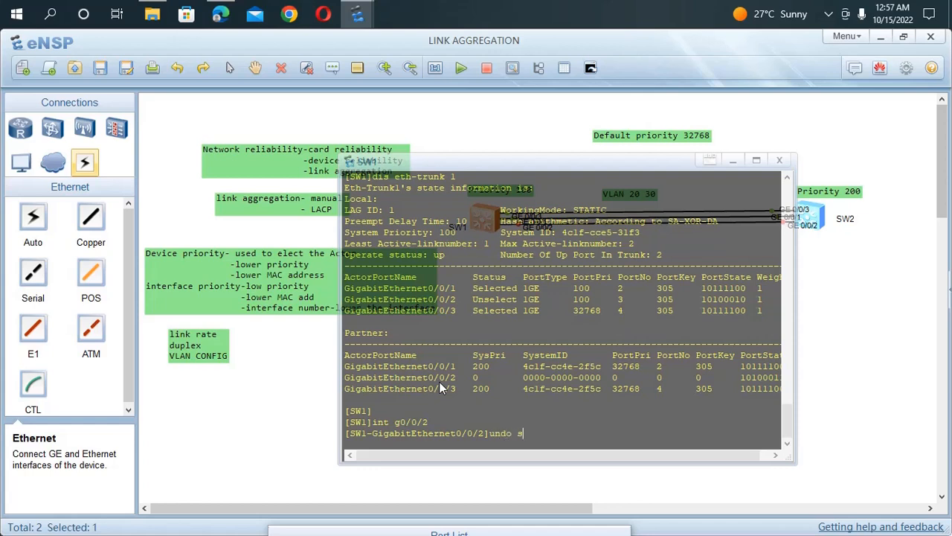
{"action": "key", "text": "Tab"}
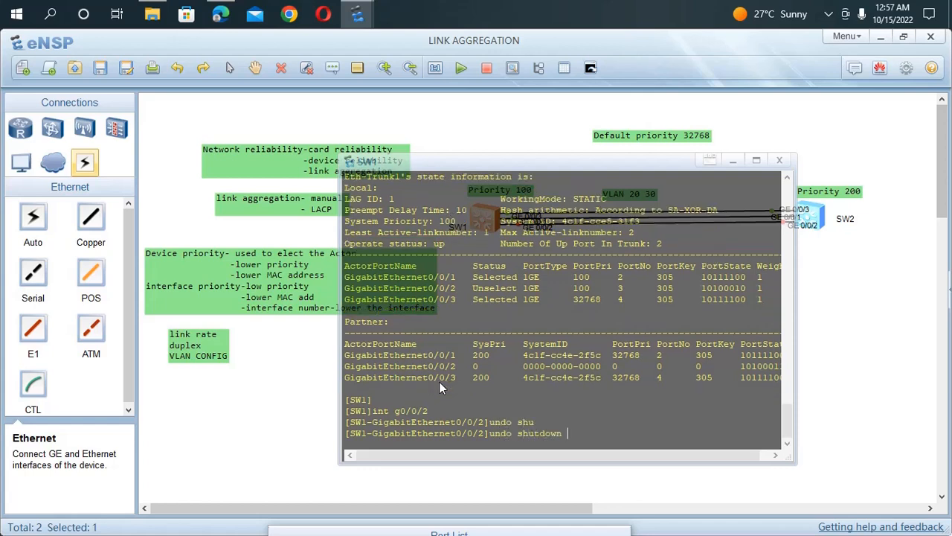
{"action": "key", "text": "Return"}
Step: Display the current configuration of GigabitEthernet 0/0/2 on SW1 and check its Eth-Trunk membership and LACP priority
{"action": "type", "text": "dis this"}
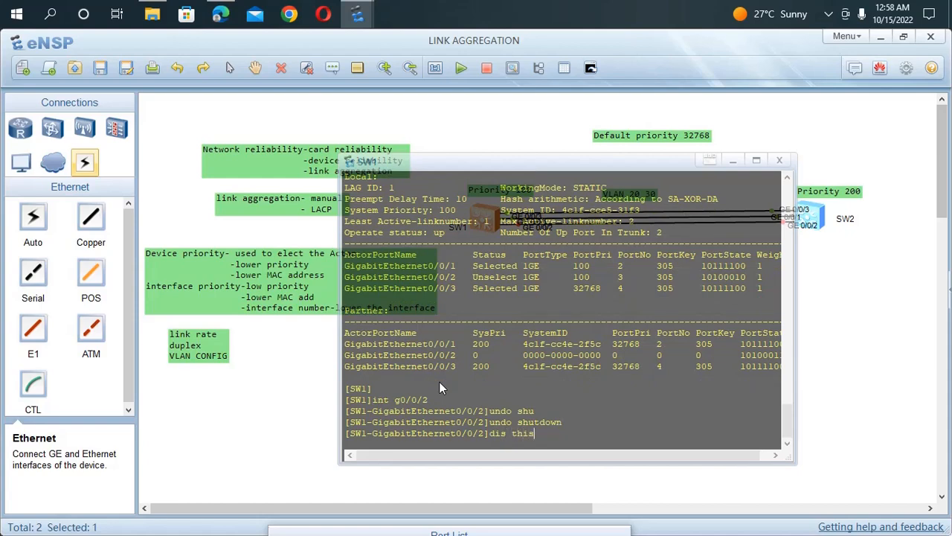
{"action": "key", "text": "Return"}
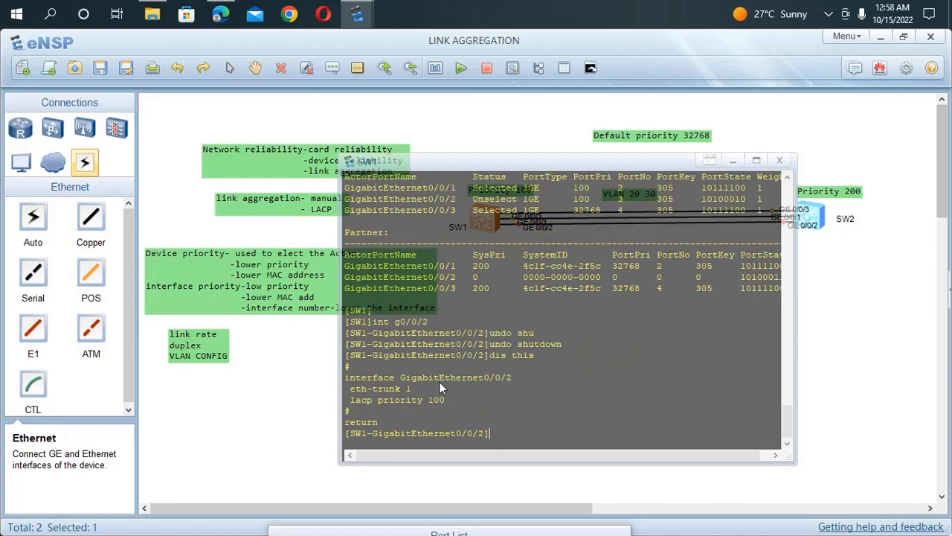
{"action": "left_click_drag", "start_coordinate": [447, 400], "coordinate": [266, 383]}
{"action": "left_click", "coordinate": [244, 384]}
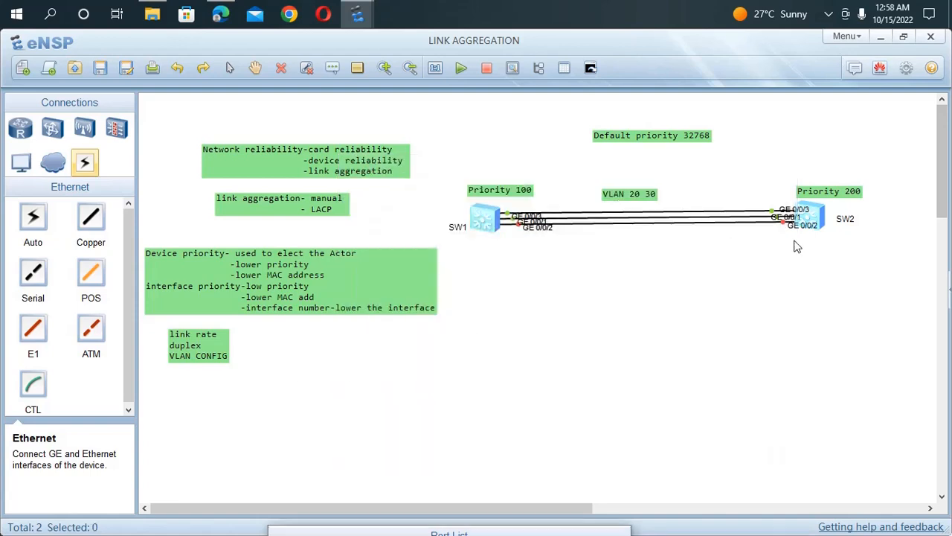
Step: Switch to SW2's console and enter the GigabitEthernet 0/0/2 interface view
{"action": "double_click", "coordinate": [807, 216]}
{"action": "key", "text": "Return"}
{"action": "key", "text": "Return"}
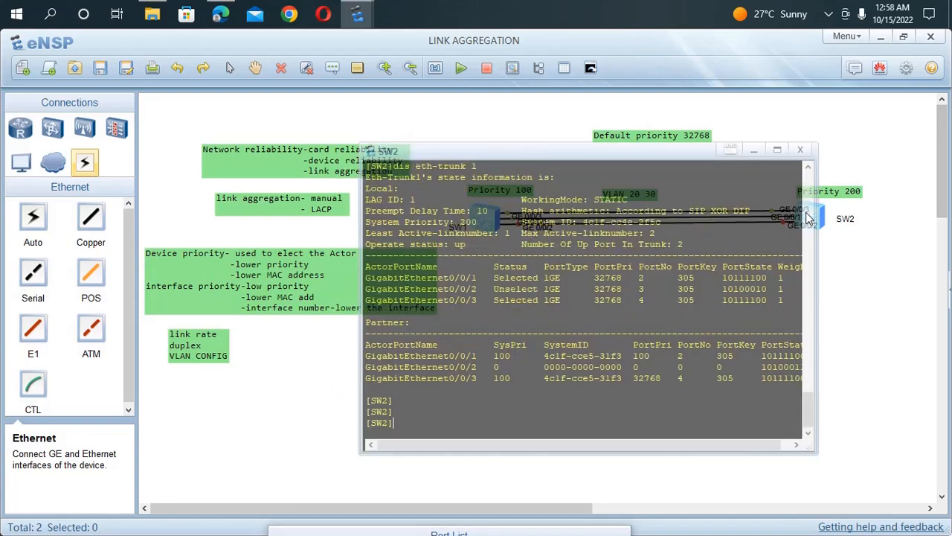
{"action": "type", "text": "interface g0/0/2"}
{"action": "key", "text": "Return"}
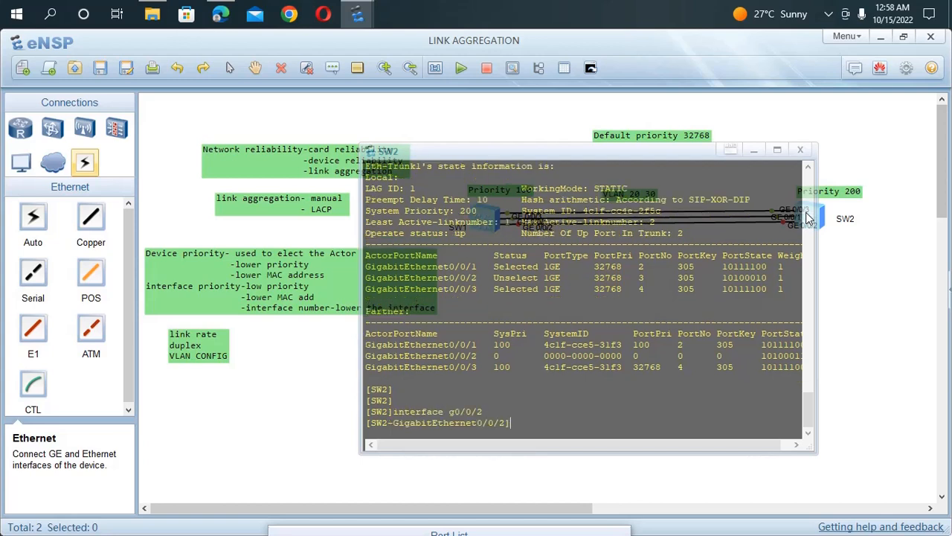
Step: Re-enable GigabitEthernet 0/0/2 on SW2 with the undo shutdown command
{"action": "type", "text": "undo shu"}
{"action": "key", "text": "Tab"}
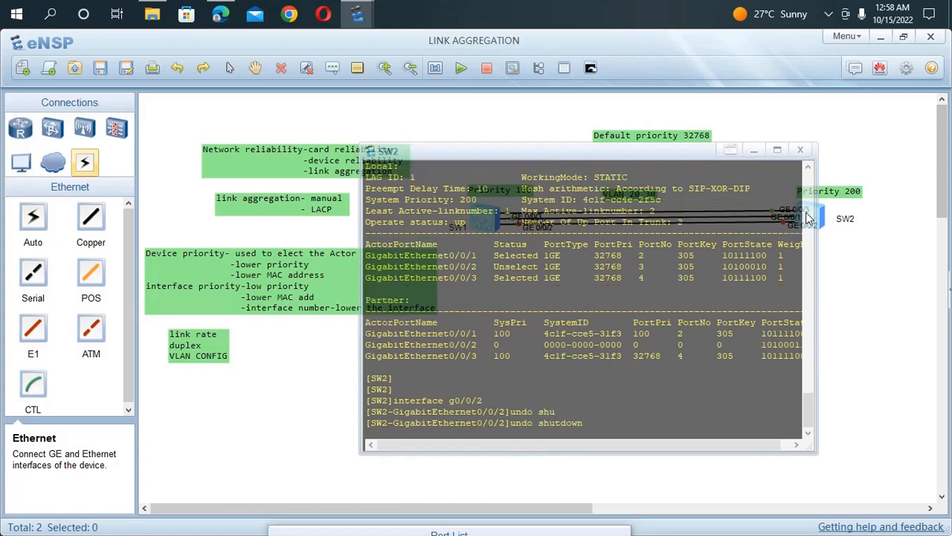
{"action": "key", "text": "Return"}
Step: Display the current configuration of GigabitEthernet 0/0/2 on SW2 to check the interface
{"action": "type", "text": "dis "}
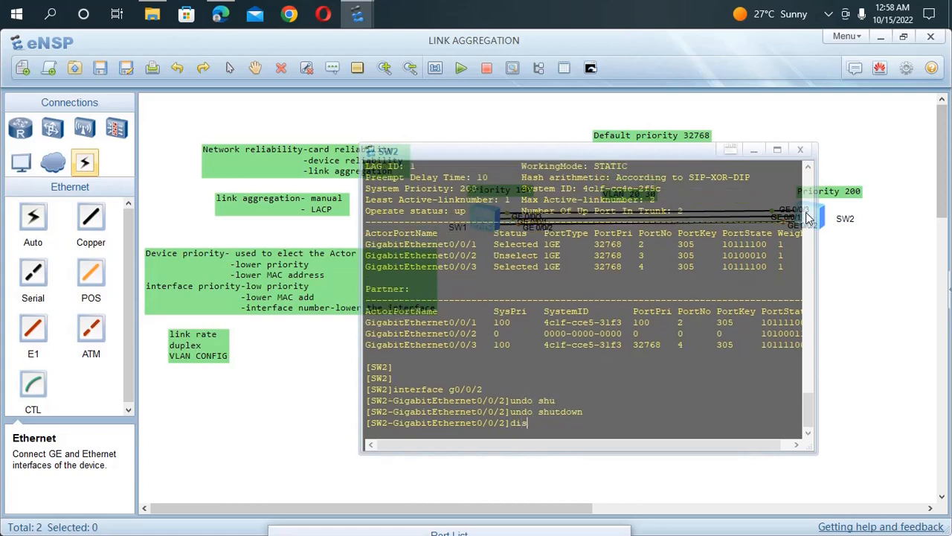
{"action": "type", "text": "this"}
{"action": "key", "text": "Return"}
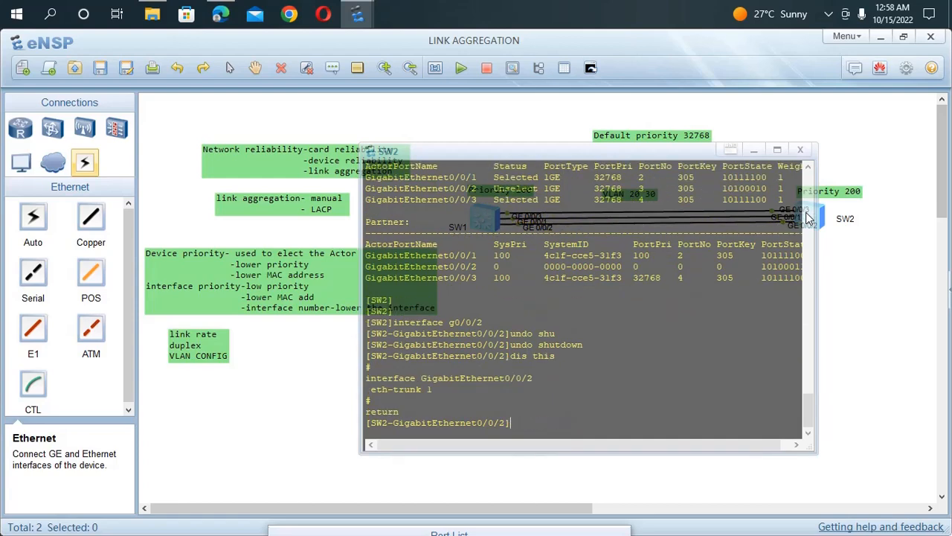
{"action": "left_click", "coordinate": [280, 372]}
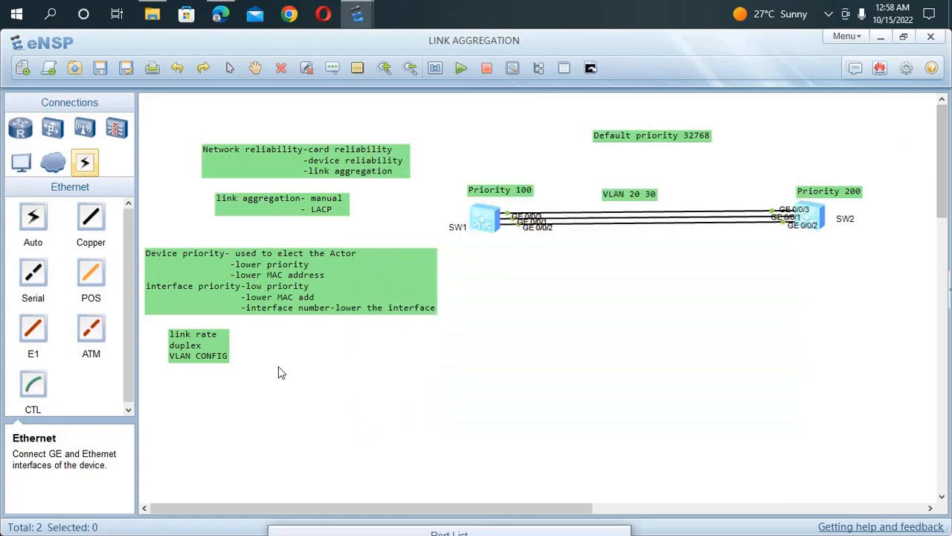
Step: Return to SW1's console and leave the GigabitEthernet 0/0/2 view for the system view
{"action": "double_click", "coordinate": [489, 224]}
{"action": "key", "text": "Return"}
{"action": "key", "text": "Return"}
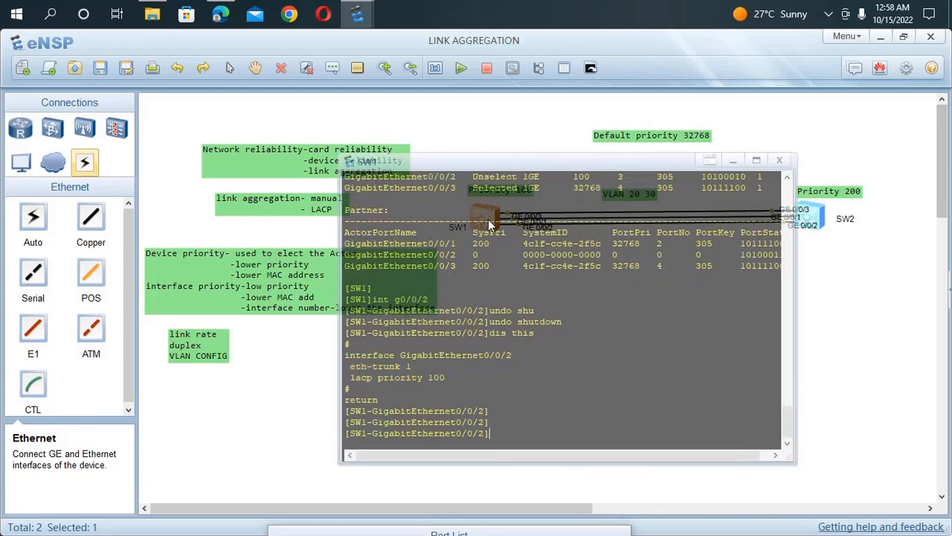
{"action": "type", "text": "qu"}
{"action": "key", "text": "Return"}
Step: Display the state information of Eth-Trunk 1 on SW1 and examine the member port statuses with GigabitEthernet 0/0/2 re-enabled
{"action": "key", "text": "Up"}
{"action": "key", "text": "Up"}
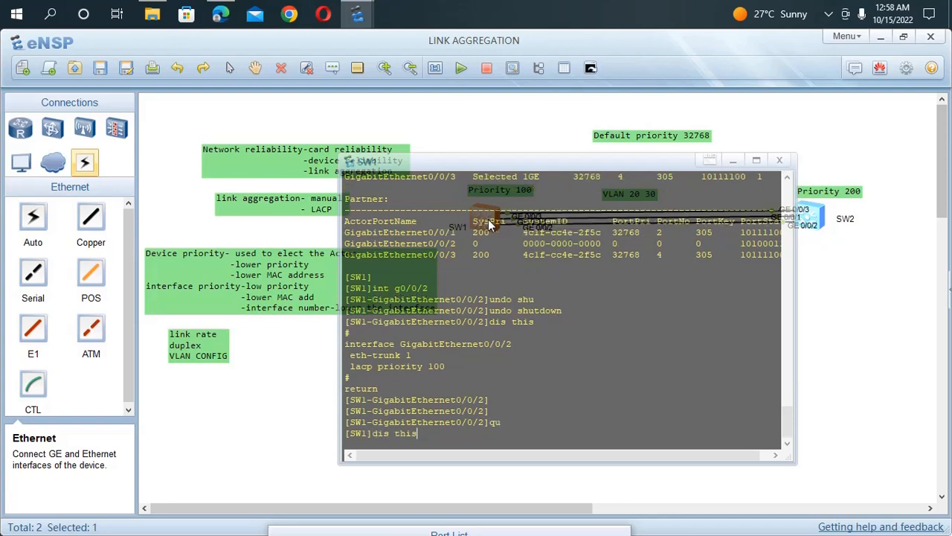
{"action": "key", "text": "Up"}
{"action": "key", "text": "Up"}
{"action": "key", "text": "Up"}
{"action": "key", "text": "Up"}
{"action": "key", "text": "Up"}
{"action": "key", "text": "Return"}
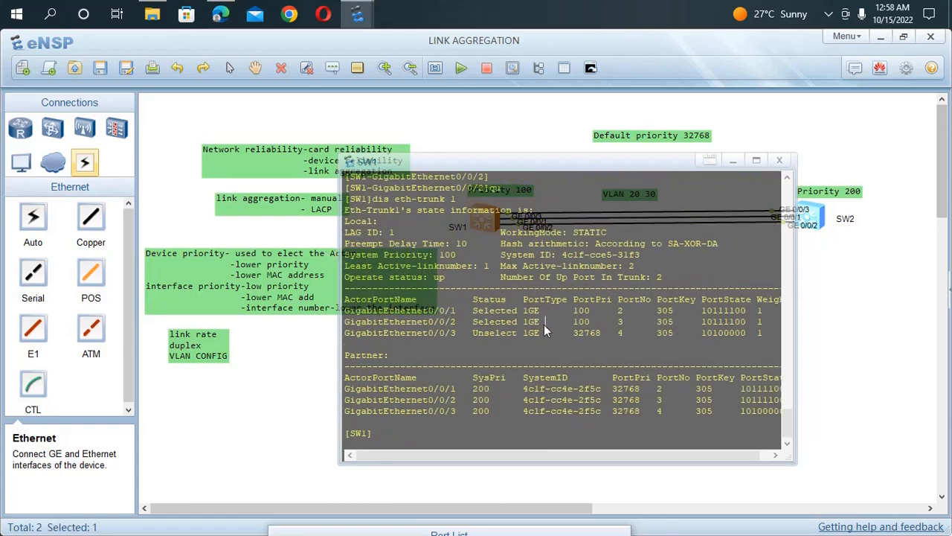
{"action": "left_click_drag", "start_coordinate": [461, 325], "coordinate": [461, 314]}
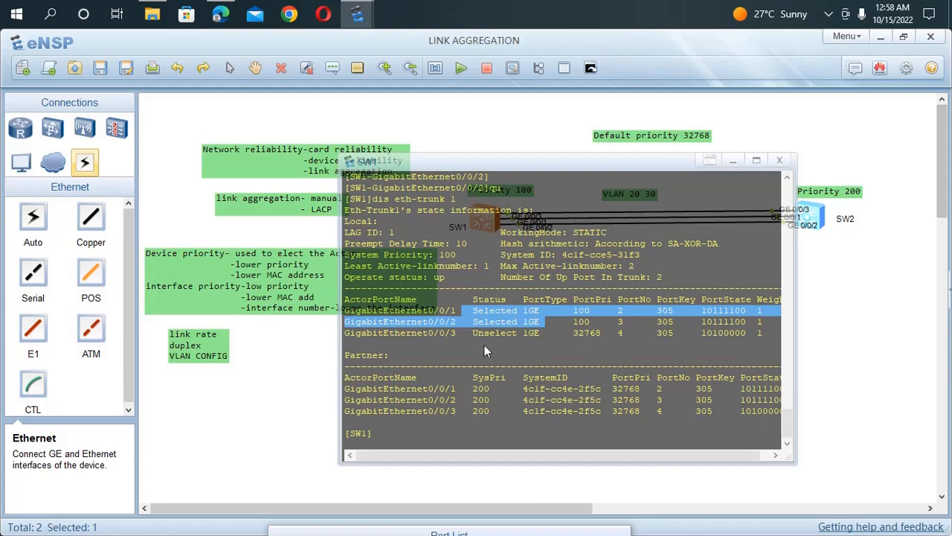
{"action": "left_click", "coordinate": [484, 345]}
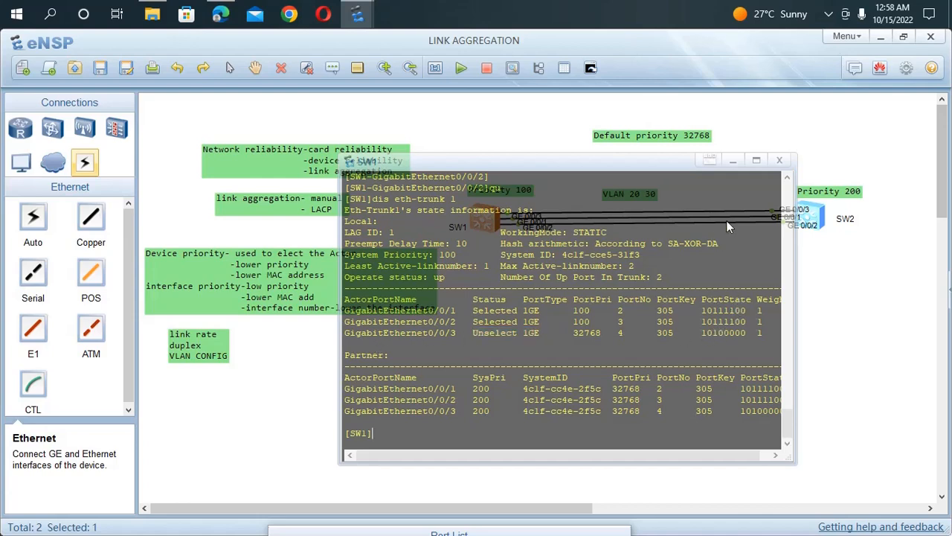
Step: Switch to SW2's console, display the state information of Eth-Trunk 1 and examine the statuses of its member ports
{"action": "double_click", "coordinate": [814, 215]}
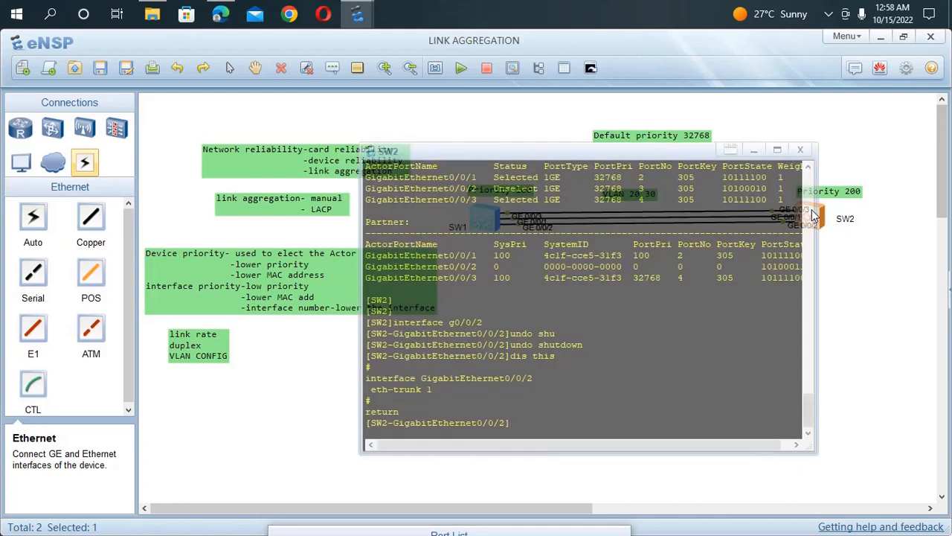
{"action": "key", "text": "Return"}
{"action": "key", "text": "Up"}
{"action": "key", "text": "Up"}
{"action": "key", "text": "Up"}
{"action": "key", "text": "Up"}
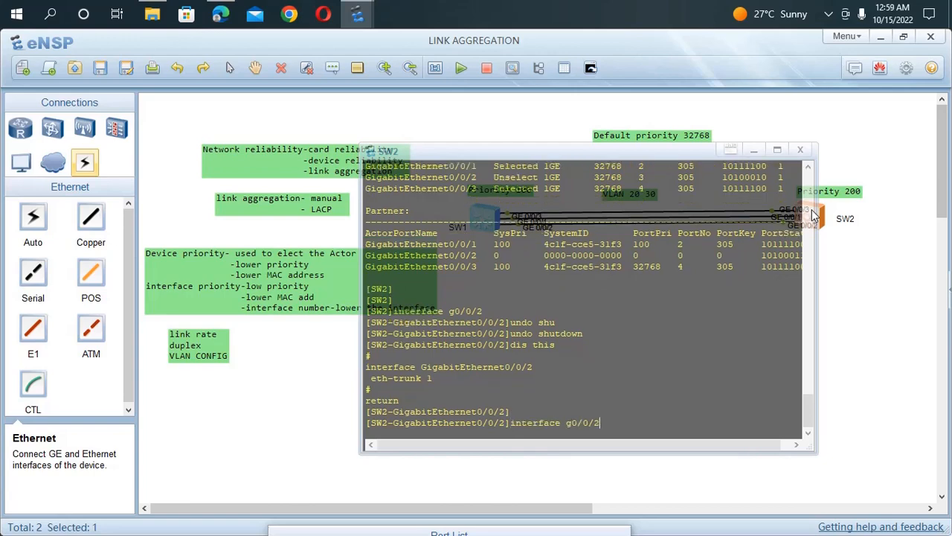
{"action": "key", "text": "Up"}
{"action": "key", "text": "Return"}
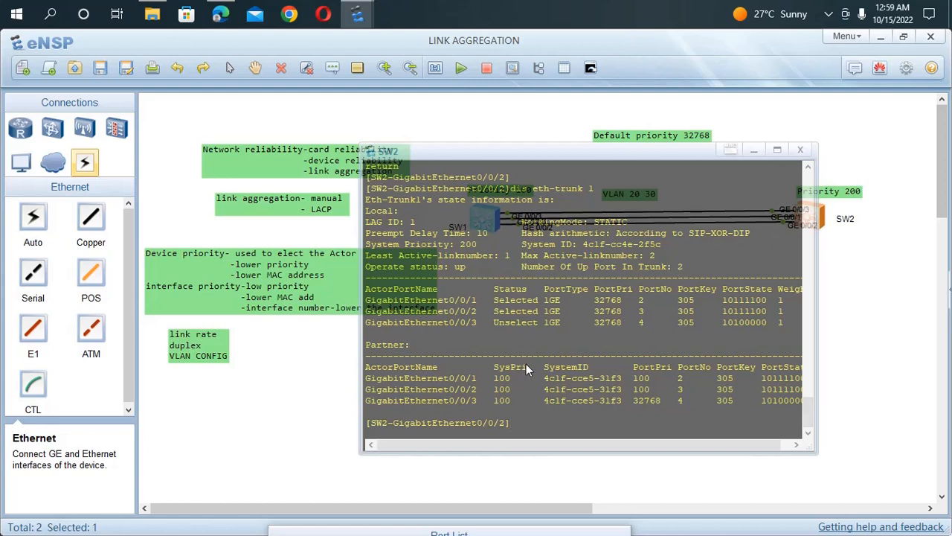
{"action": "left_click_drag", "start_coordinate": [528, 311], "coordinate": [386, 305]}
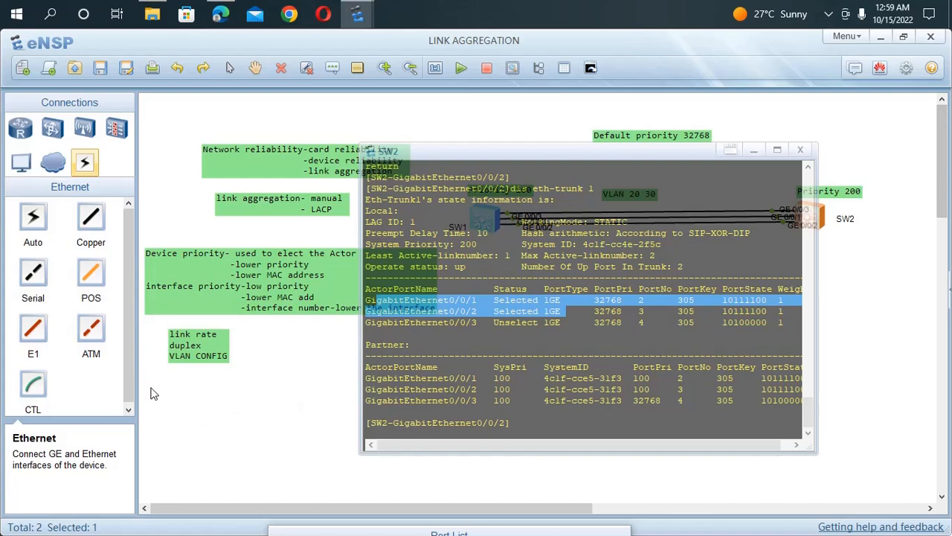
{"action": "left_click", "coordinate": [241, 400]}
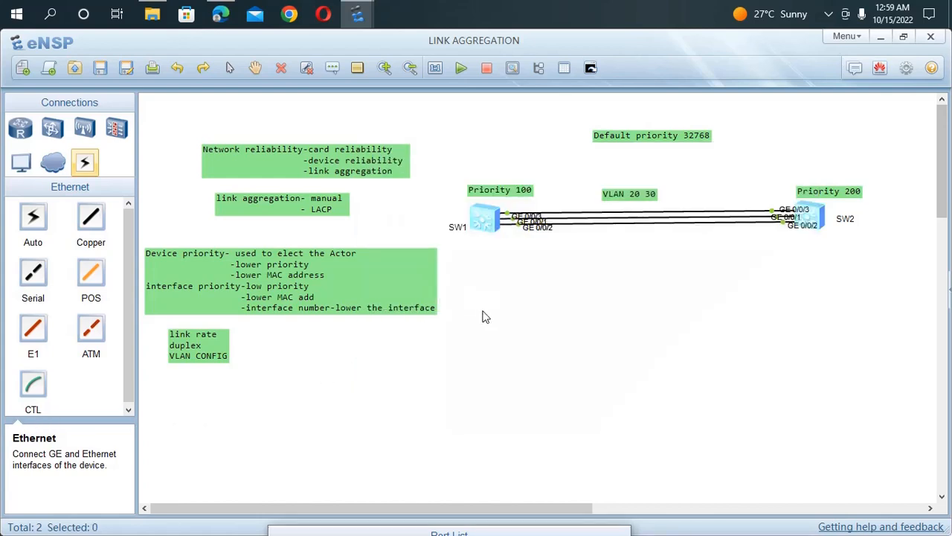
{"action": "double_click", "coordinate": [489, 225]}
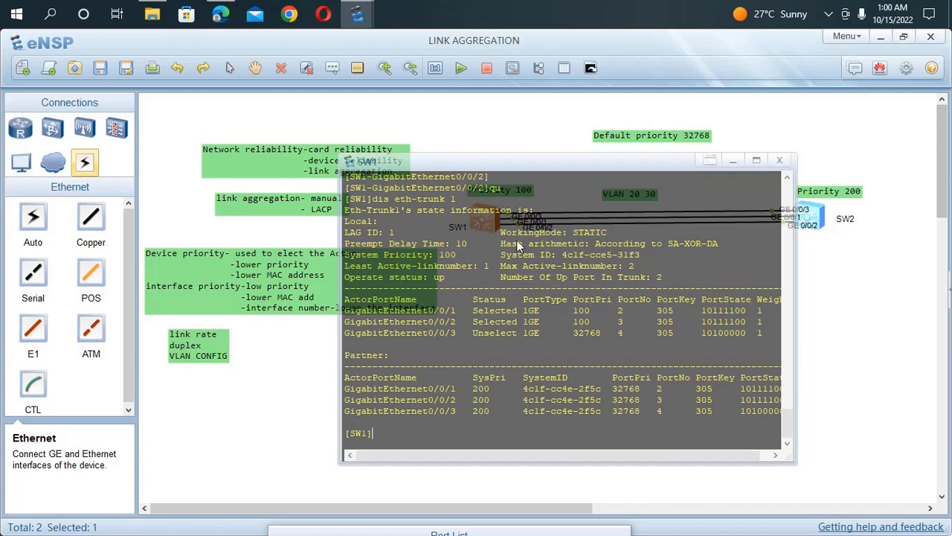
{"action": "left_click", "coordinate": [827, 15]}
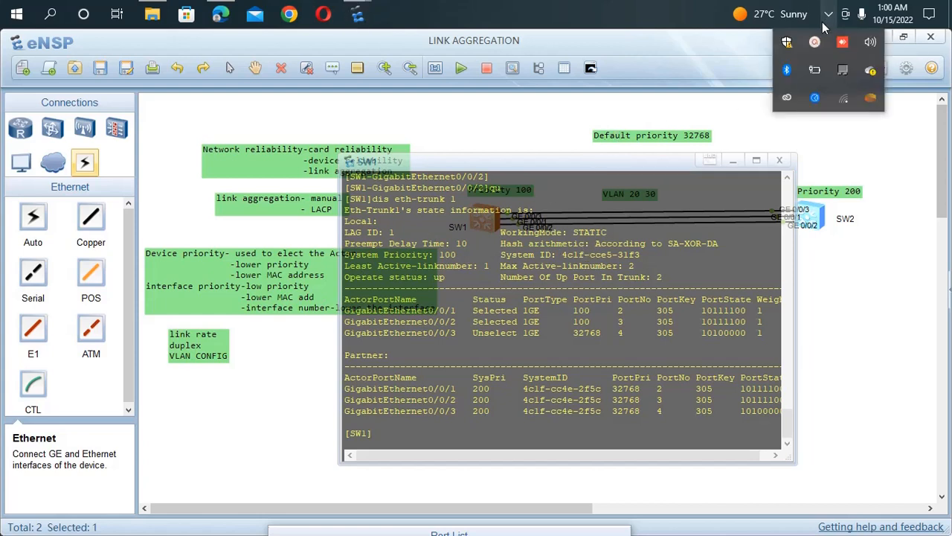